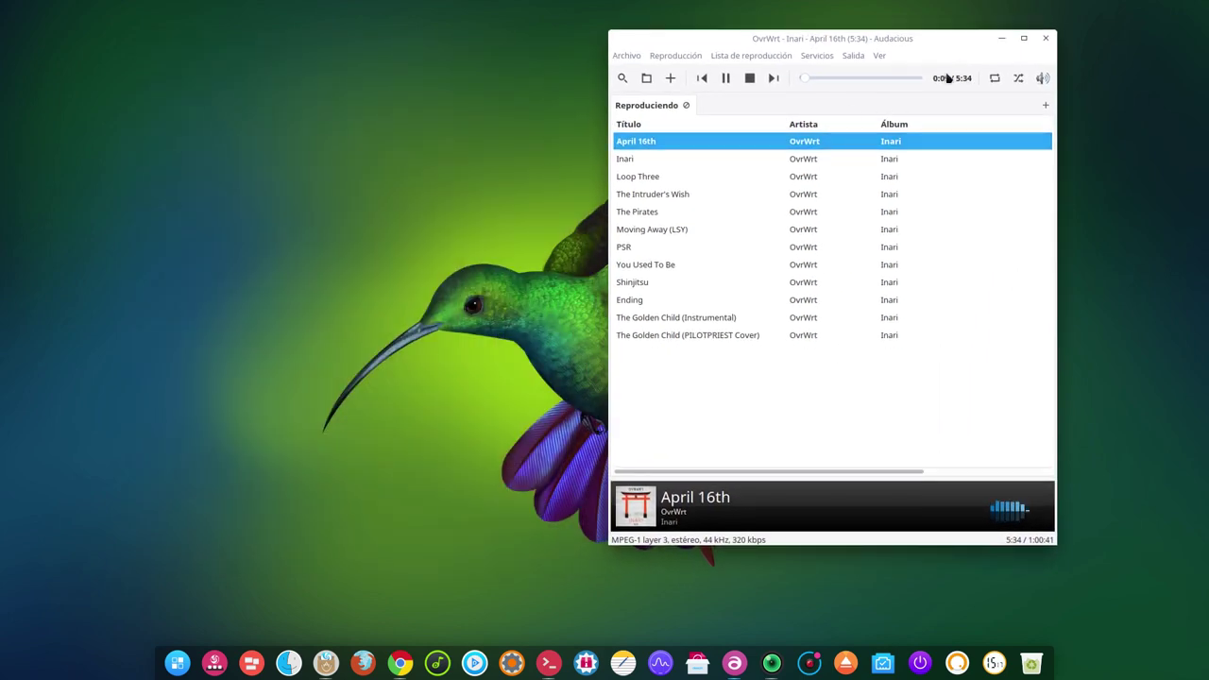
# - Minimize the music player, and view the Deepin system monitor's list of running applications before minimizing it
pyautogui.click(1001, 39)
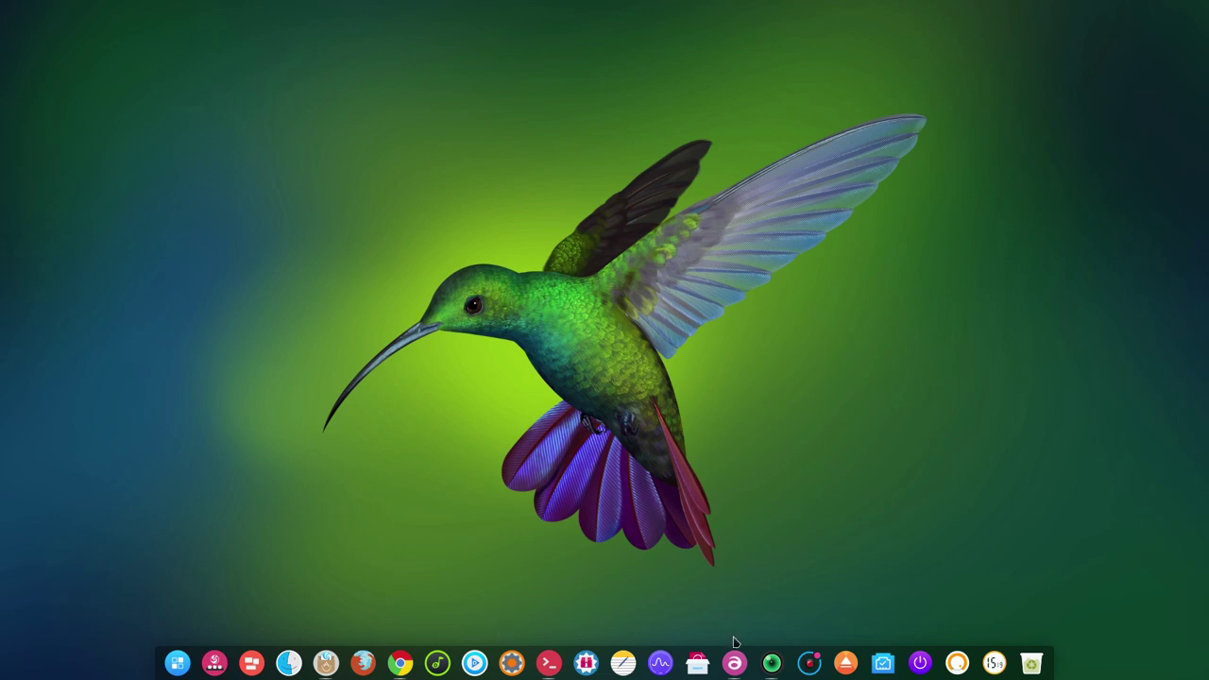
pyautogui.click(661, 665)
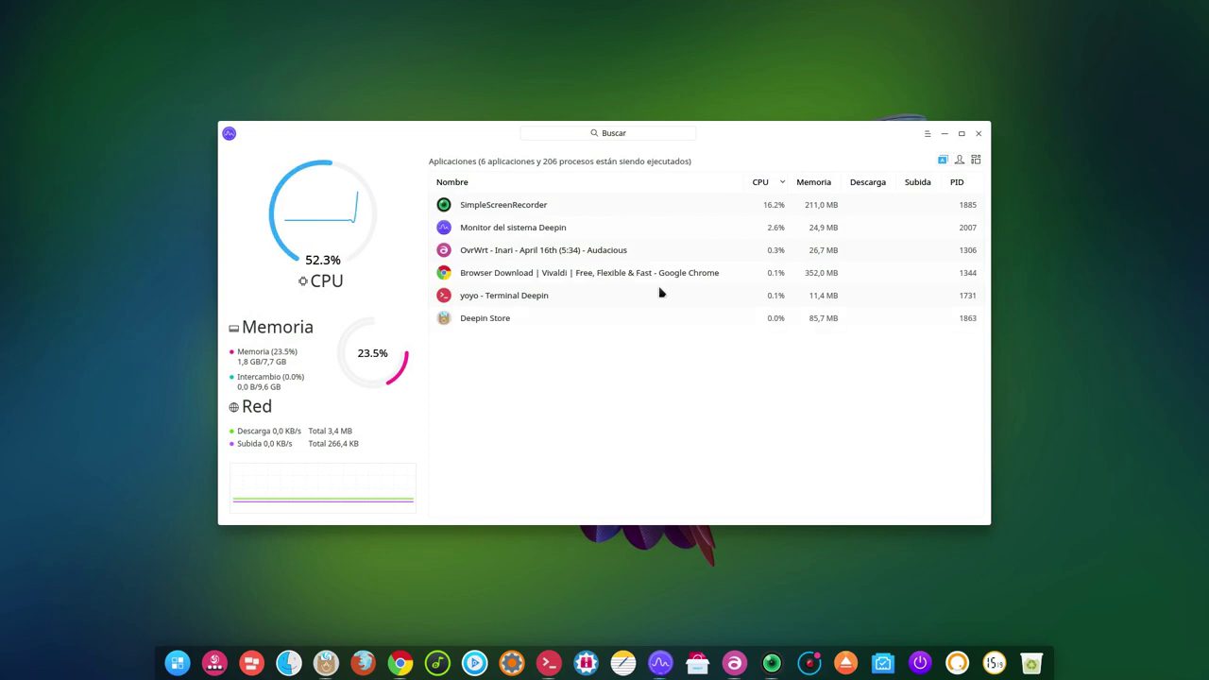
pyautogui.click(943, 134)
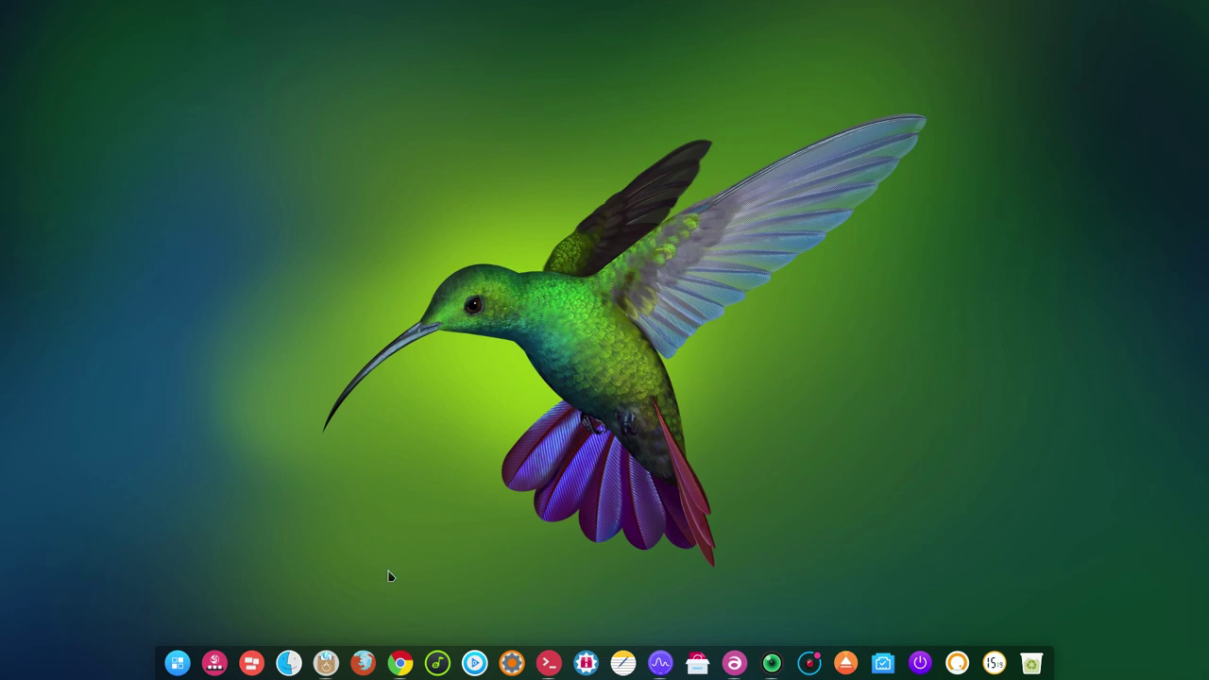
# - Switch to the Deepin Store and examine the Deepin Emacs, Deepin Boot Maker and Deepin Movie entries in the search results
pyautogui.click(326, 663)
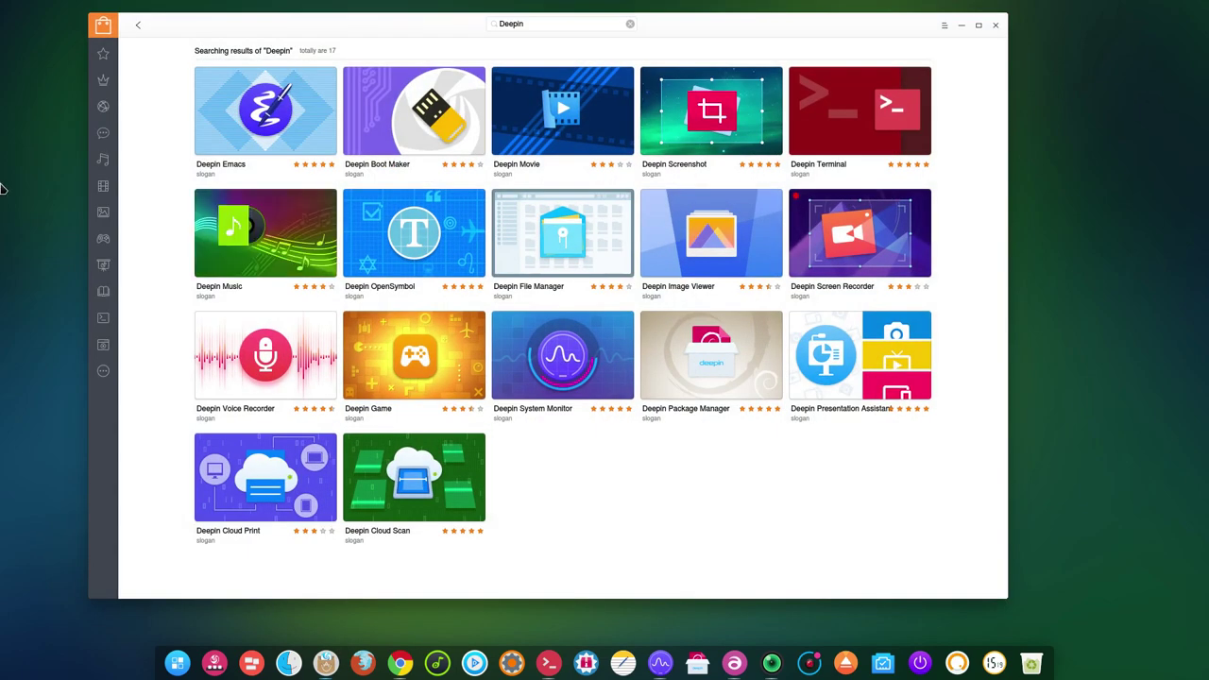
pyautogui.moveTo(326, 664)
pyautogui.moveTo(251, 120)
pyautogui.moveTo(275, 148)
pyautogui.moveTo(396, 143)
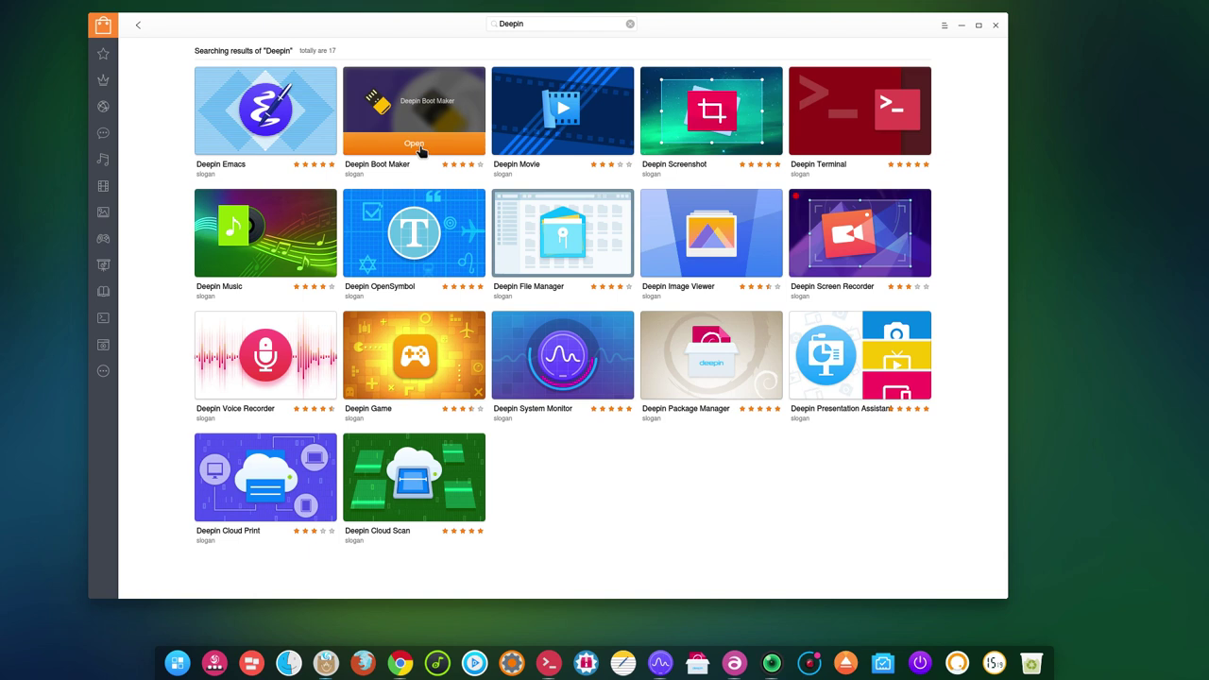
pyautogui.moveTo(578, 141)
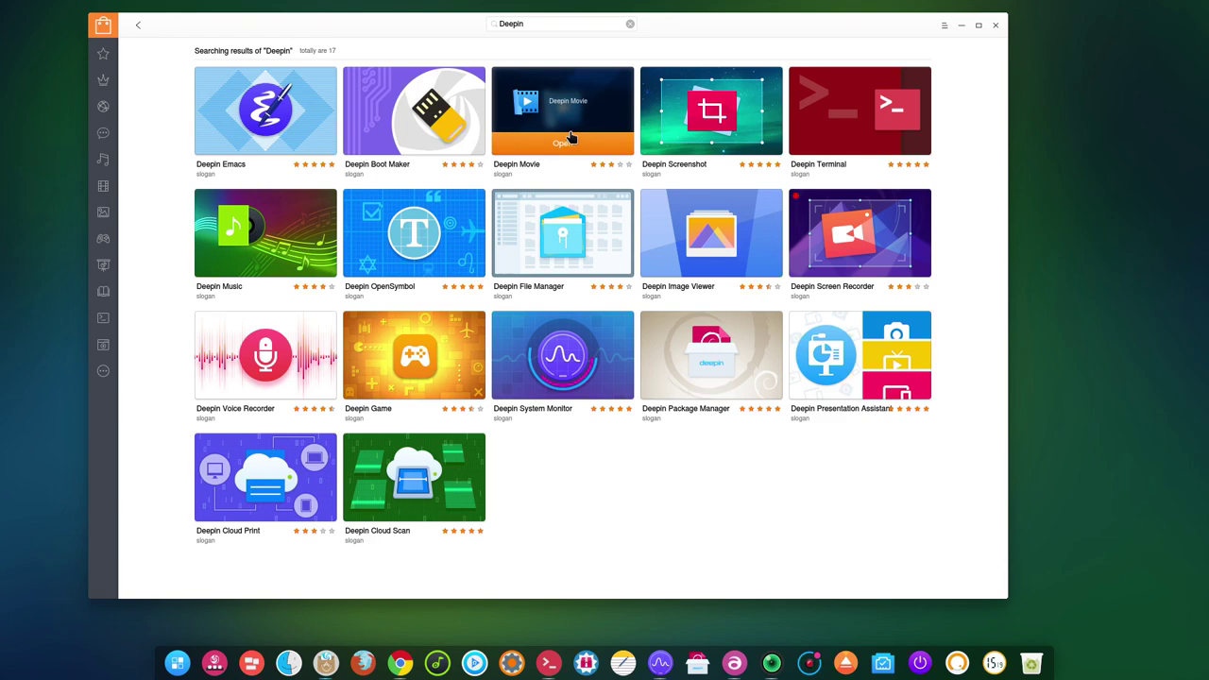
pyautogui.moveTo(469, 126)
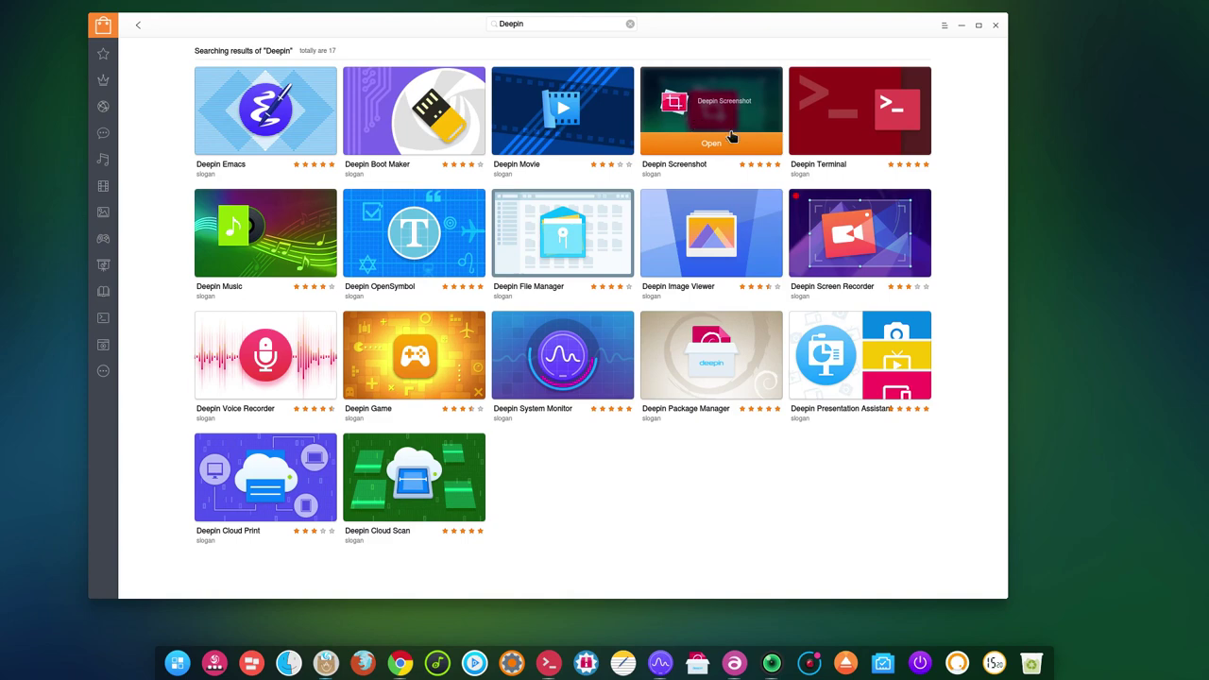
# - View the htop session in Deepin Terminal and the home folder in the file manager, putting each window away after viewing
pyautogui.click(548, 663)
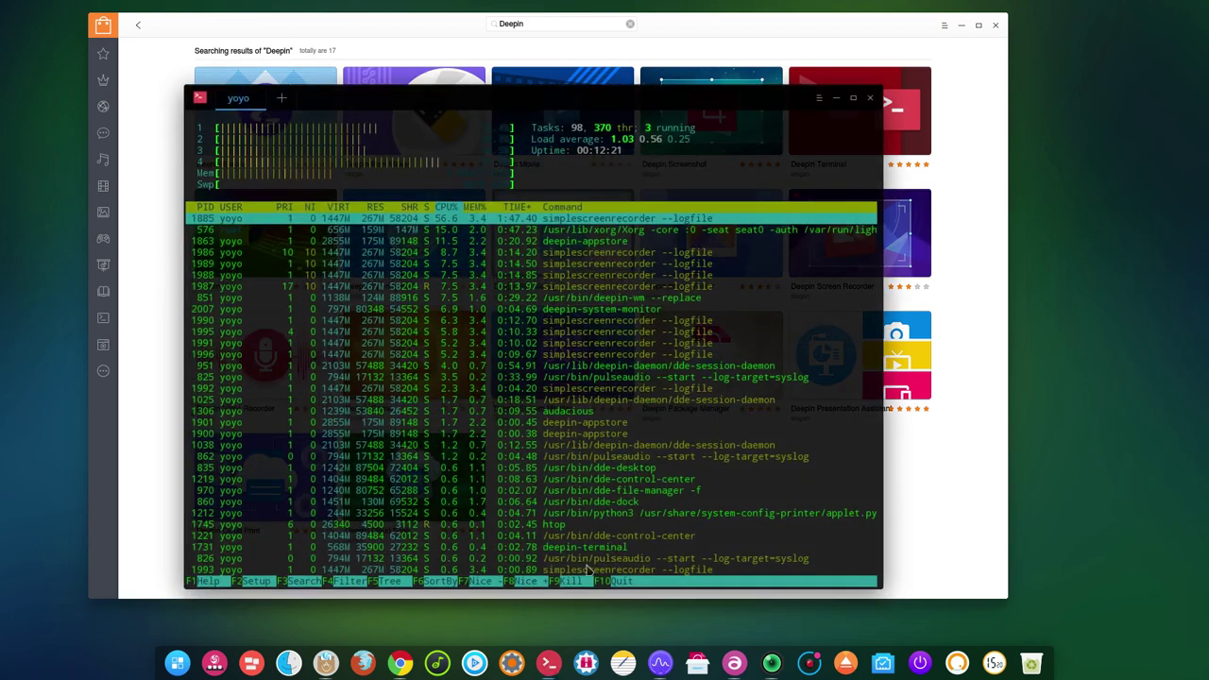
pyautogui.click(835, 101)
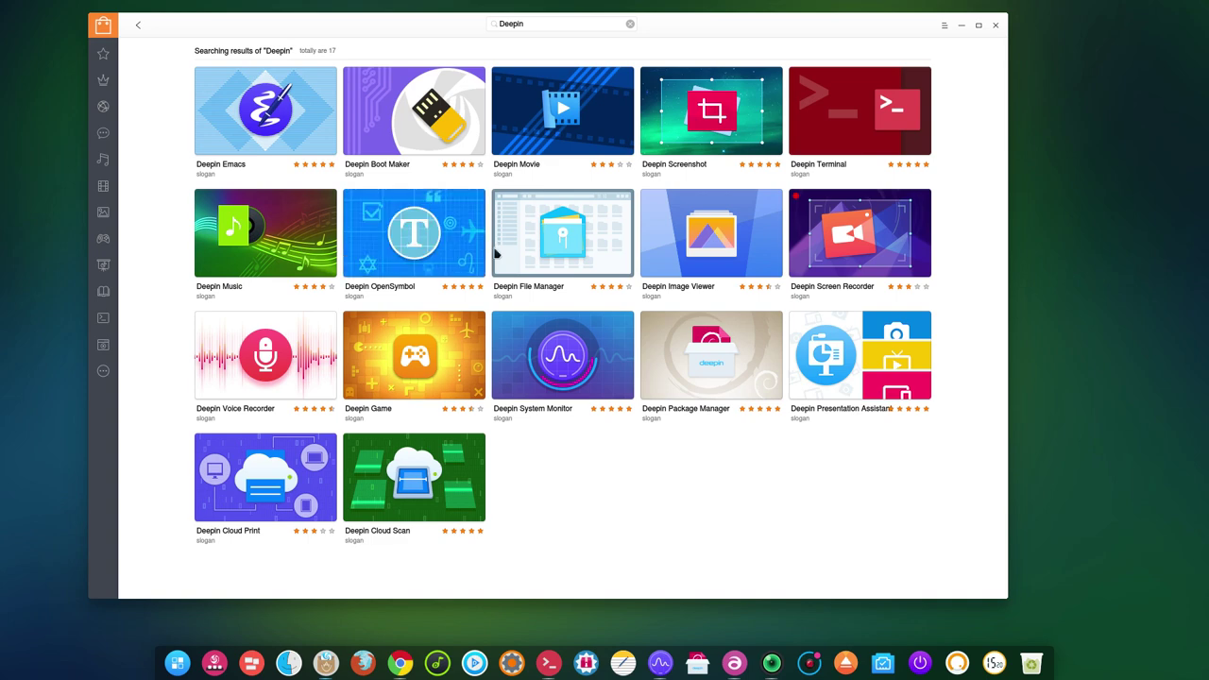
pyautogui.click(289, 663)
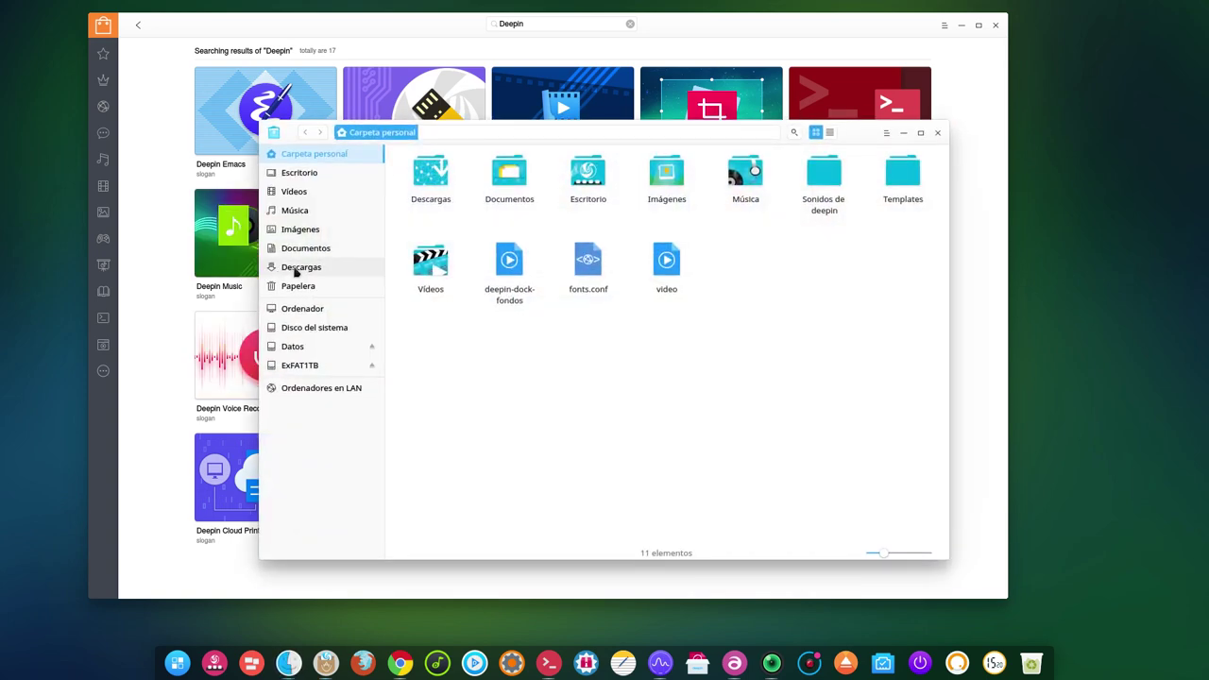
pyautogui.click(937, 133)
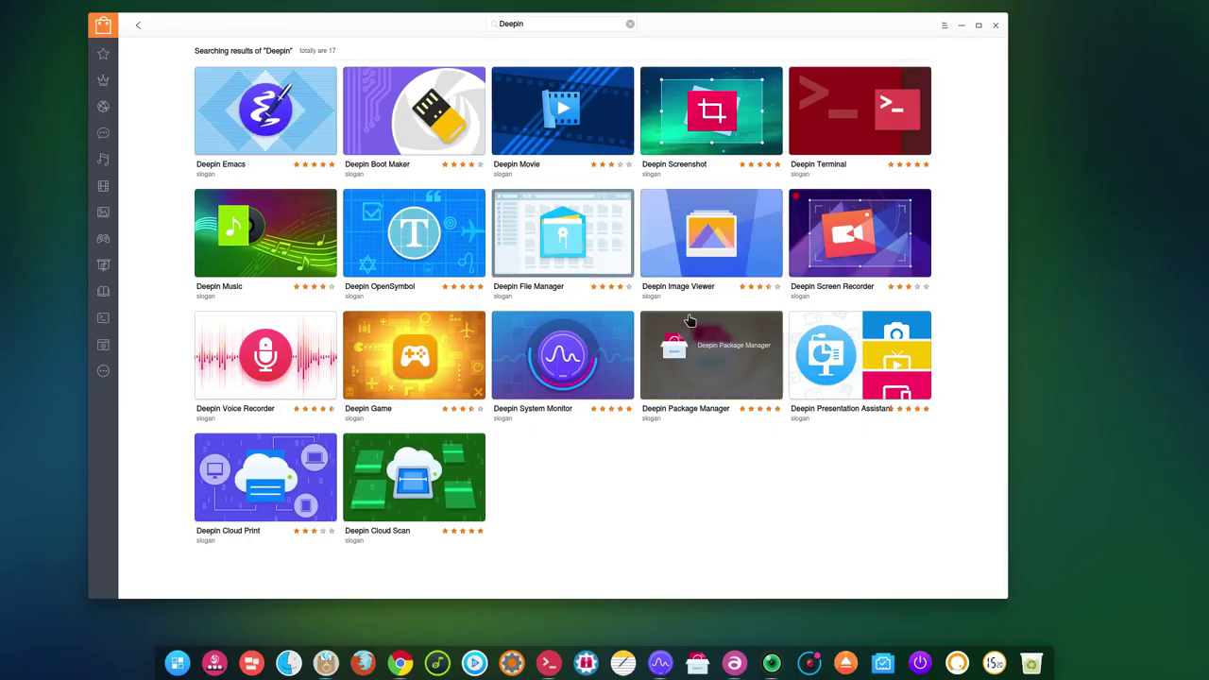
# - Look at the SimpleScreenRecorder recording window and minimize it to return to the Deepin Store
pyautogui.moveTo(678, 329)
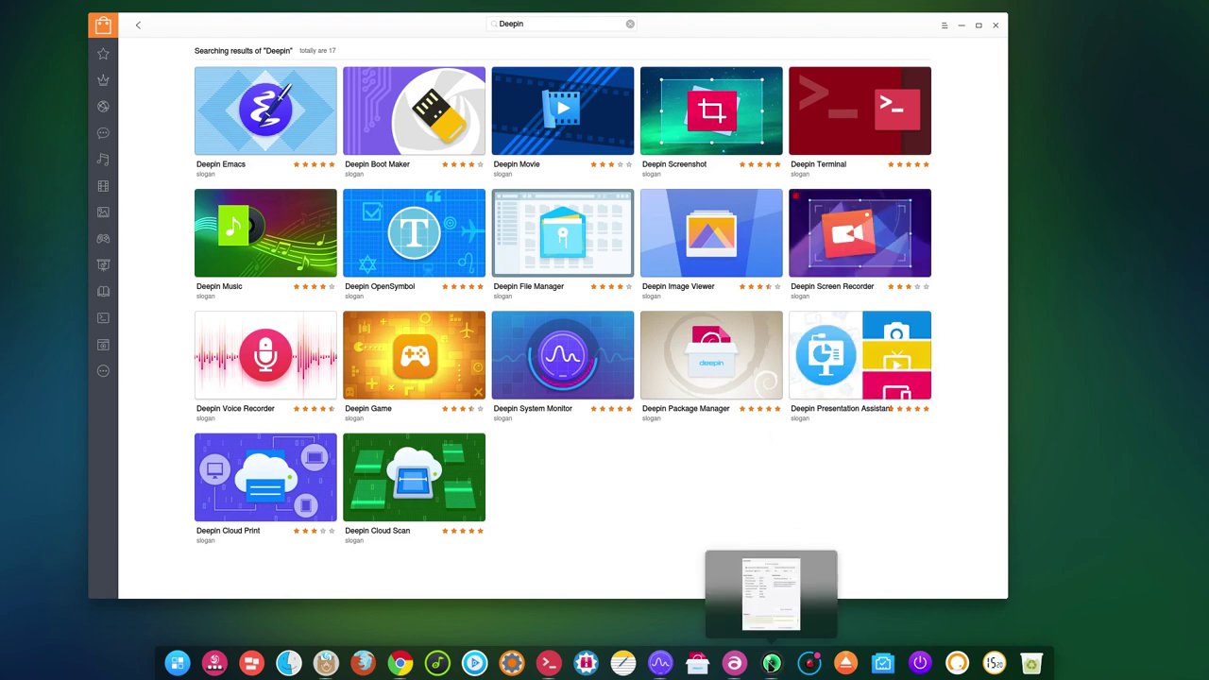
pyautogui.click(771, 664)
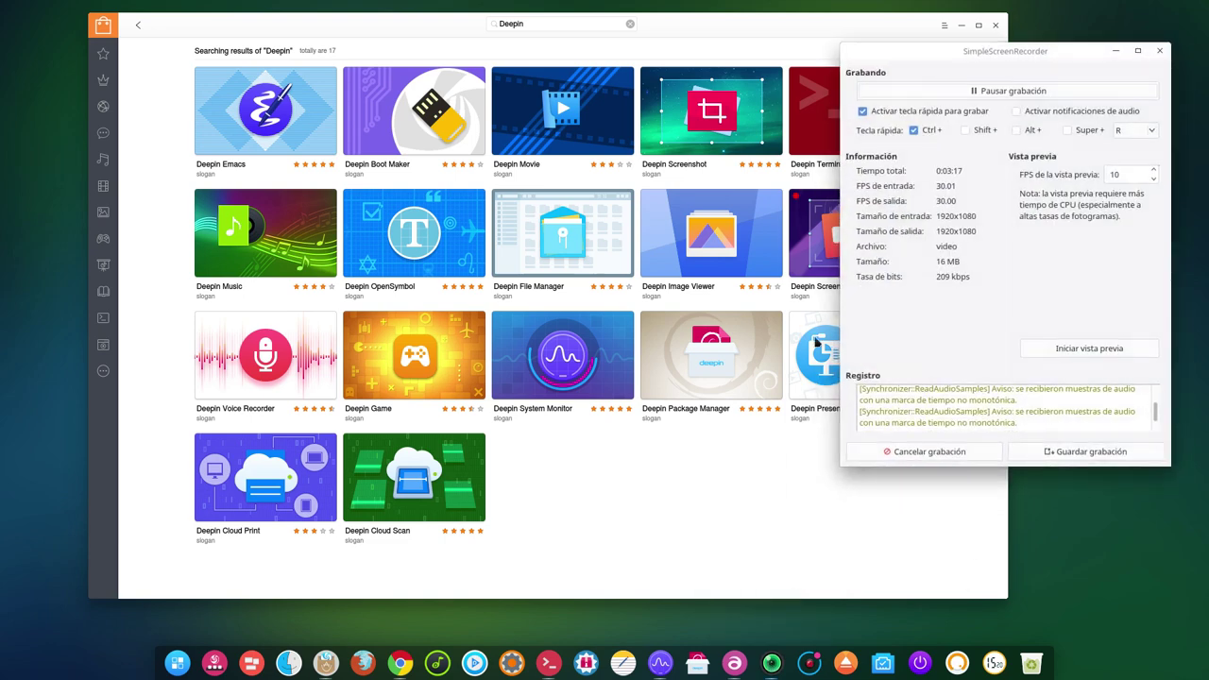
pyautogui.click(1118, 50)
pyautogui.moveTo(855, 243)
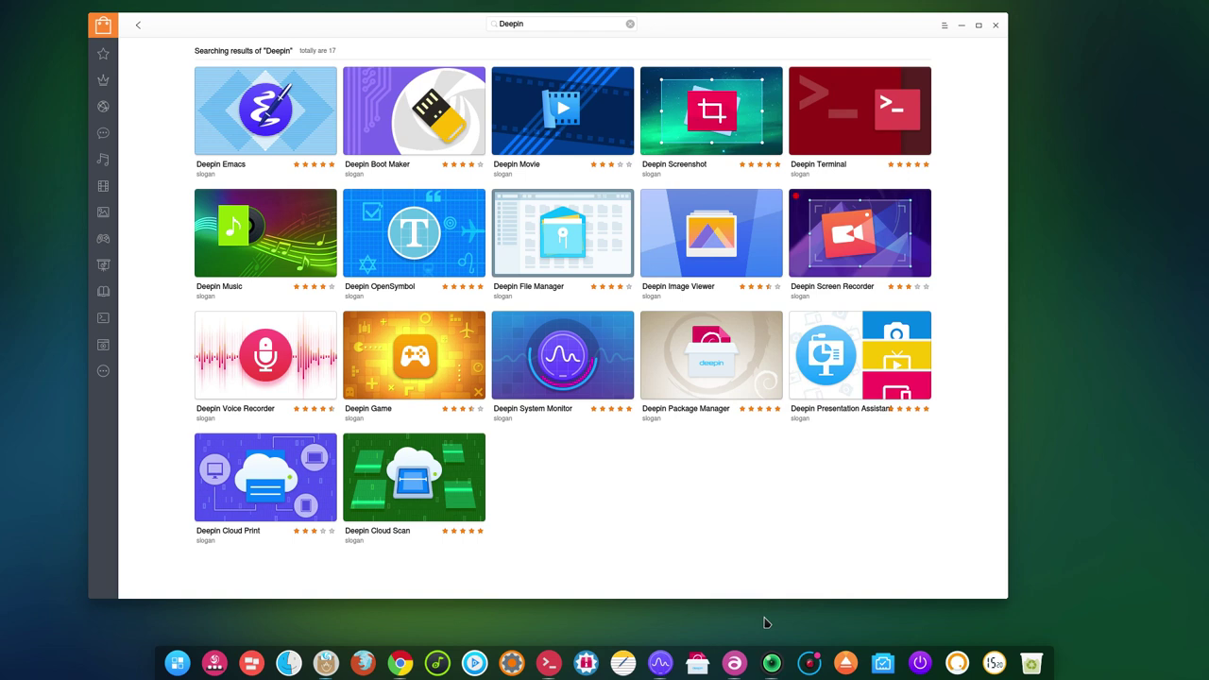
# - Examine the Voice Recorder, Game, System Monitor, Package Manager, Cloud Scan and Cloud Print entries among the Deepin search results
pyautogui.moveTo(239, 362)
pyautogui.moveTo(285, 349)
pyautogui.moveTo(442, 368)
pyautogui.moveTo(559, 349)
pyautogui.moveTo(702, 385)
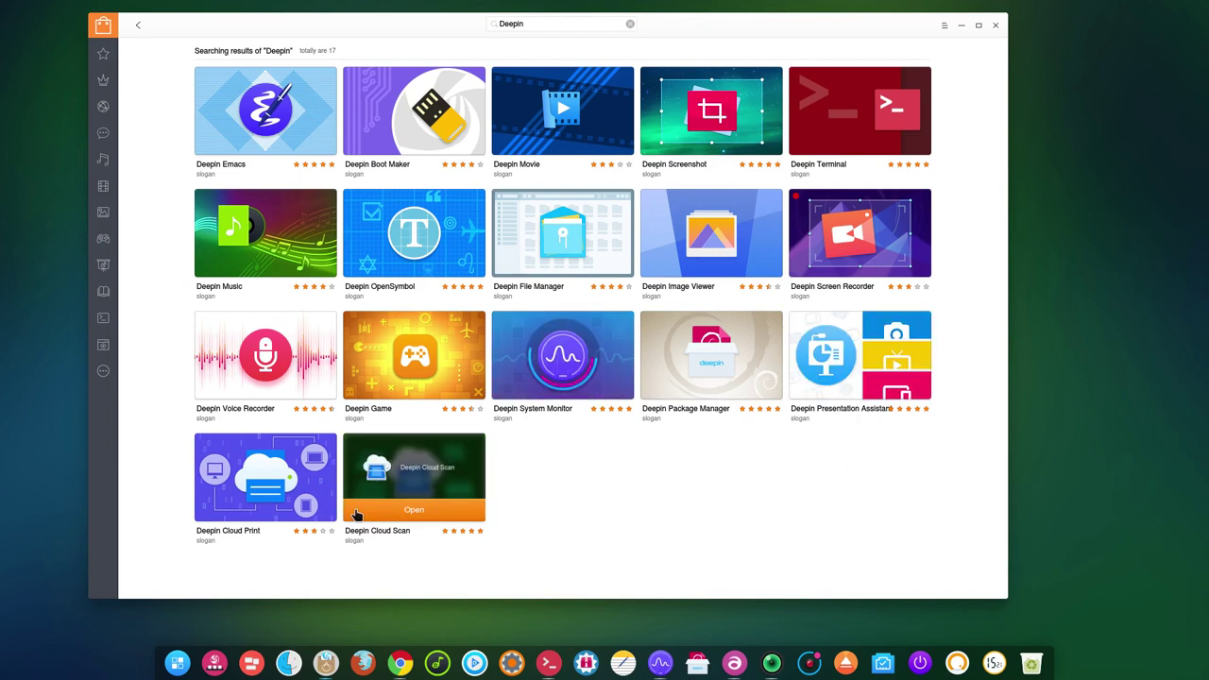
pyautogui.moveTo(287, 487)
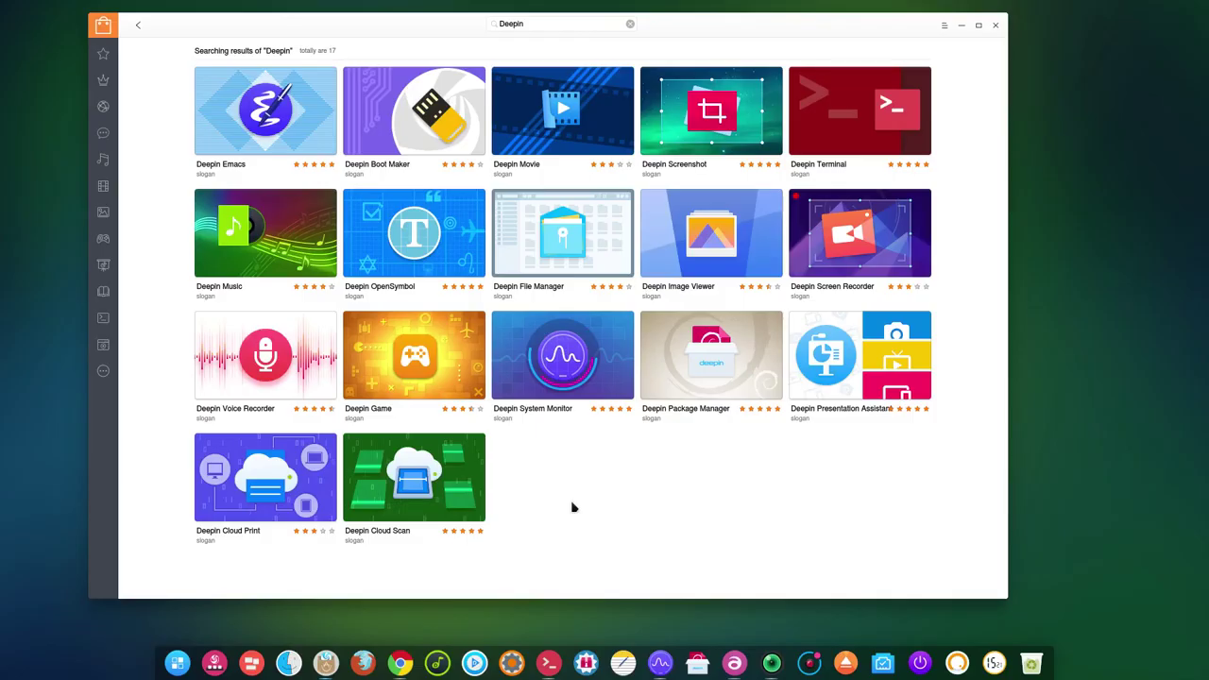
pyautogui.moveTo(576, 388)
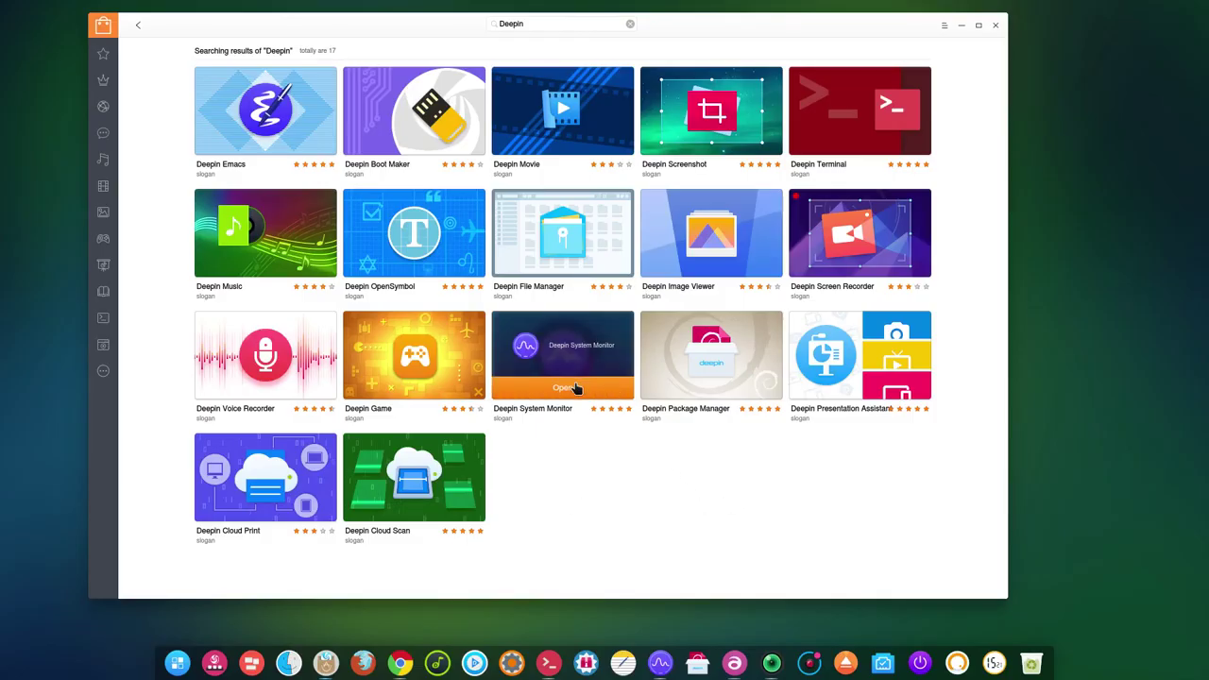
pyautogui.moveTo(672, 368)
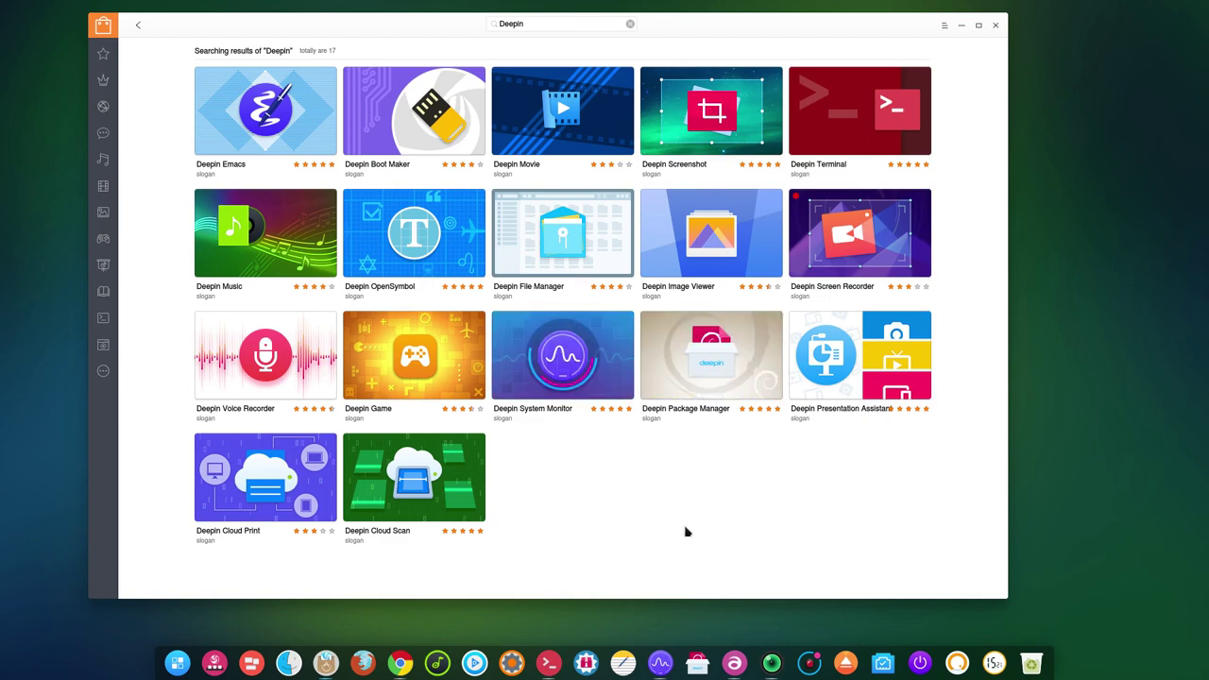
# - Close the Deepin Store, bring up the Deepin system monitor and move its window aside on the desktop
pyautogui.click(995, 24)
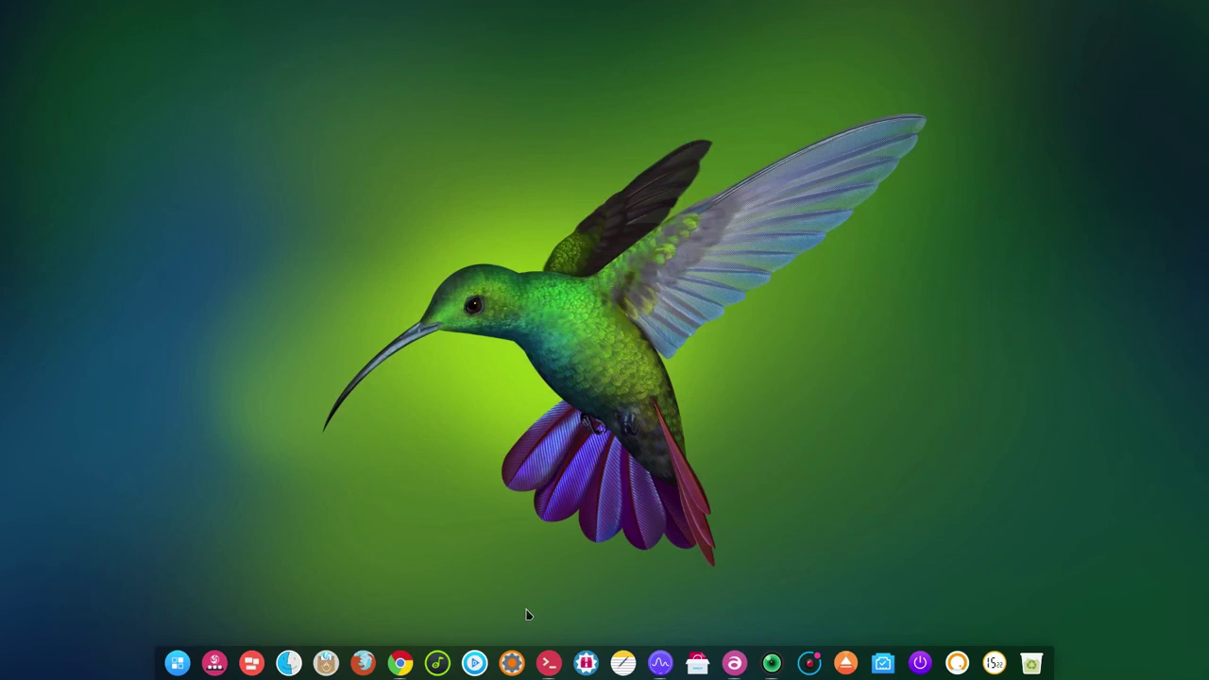
pyautogui.click(660, 663)
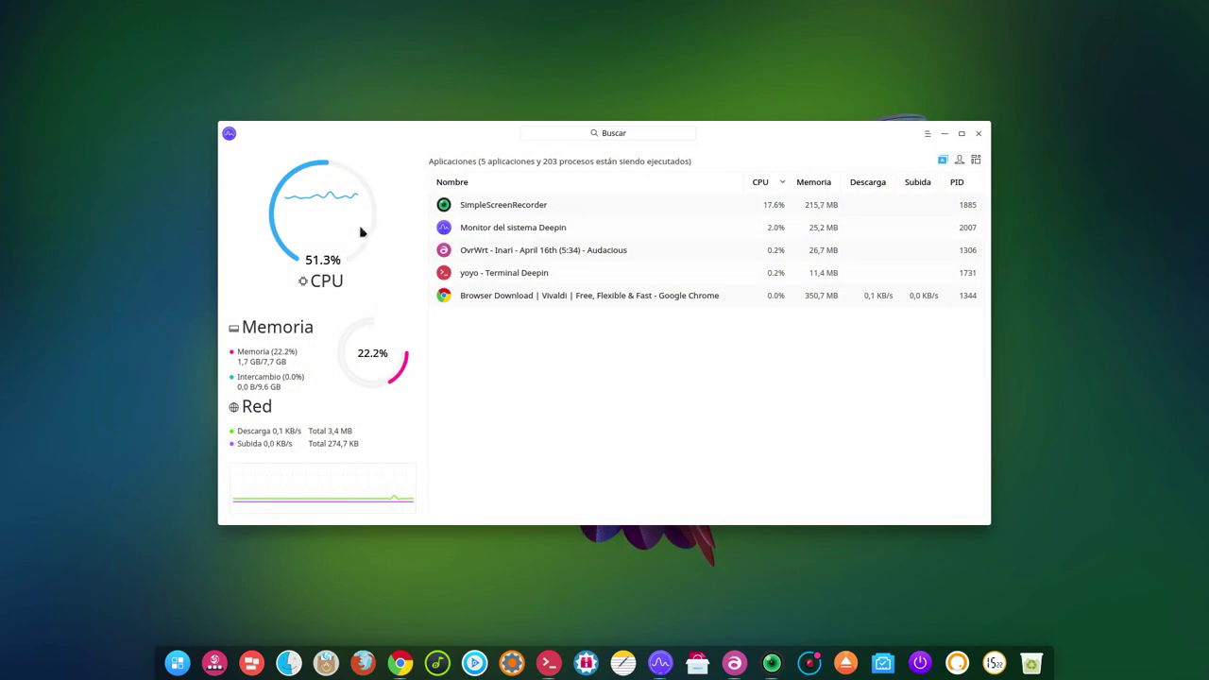
pyautogui.moveTo(397, 132); pyautogui.dragTo(262, 76)
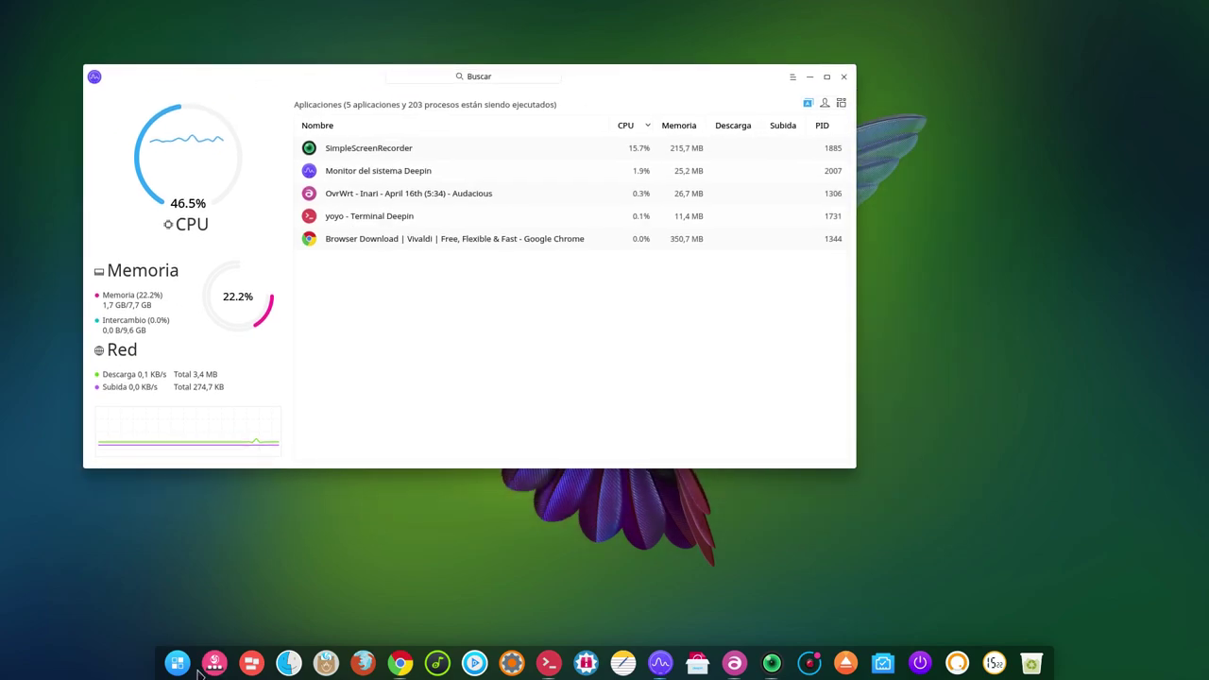
# - Search the application launcher for "mon", open Monitor del sistema and place its window so the Deepin monitor stays partly visible
pyautogui.click(177, 663)
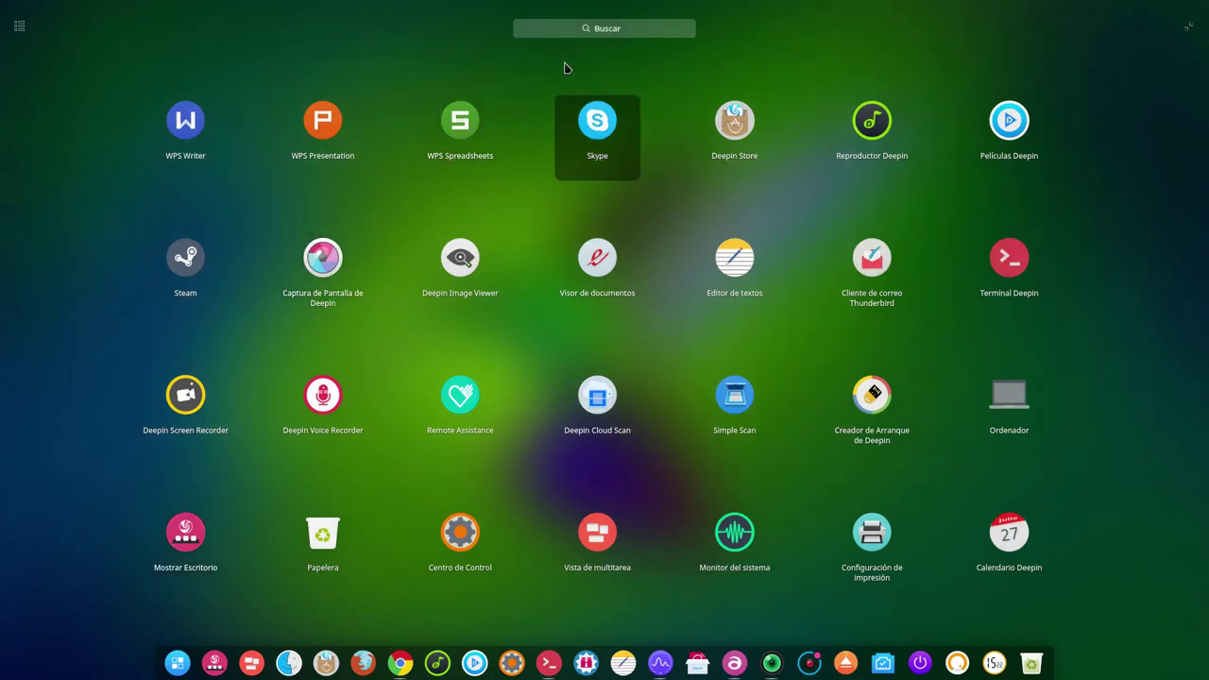
pyautogui.click(563, 28)
pyautogui.write('moni')
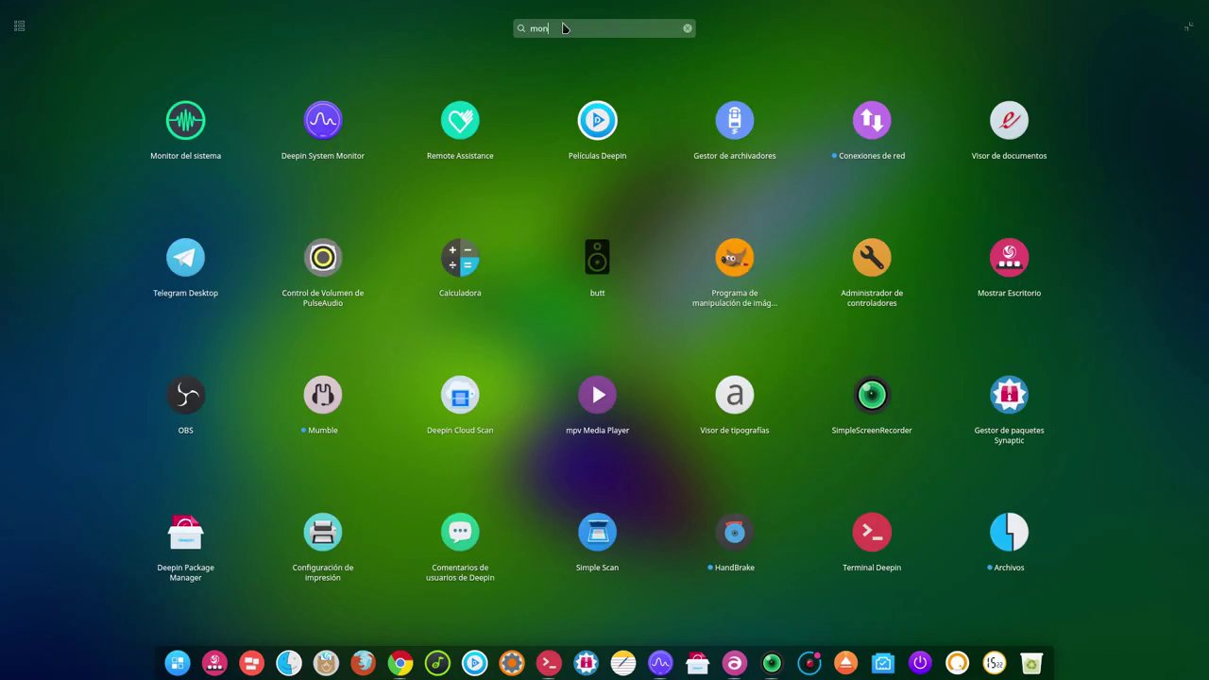
pyautogui.click(188, 123)
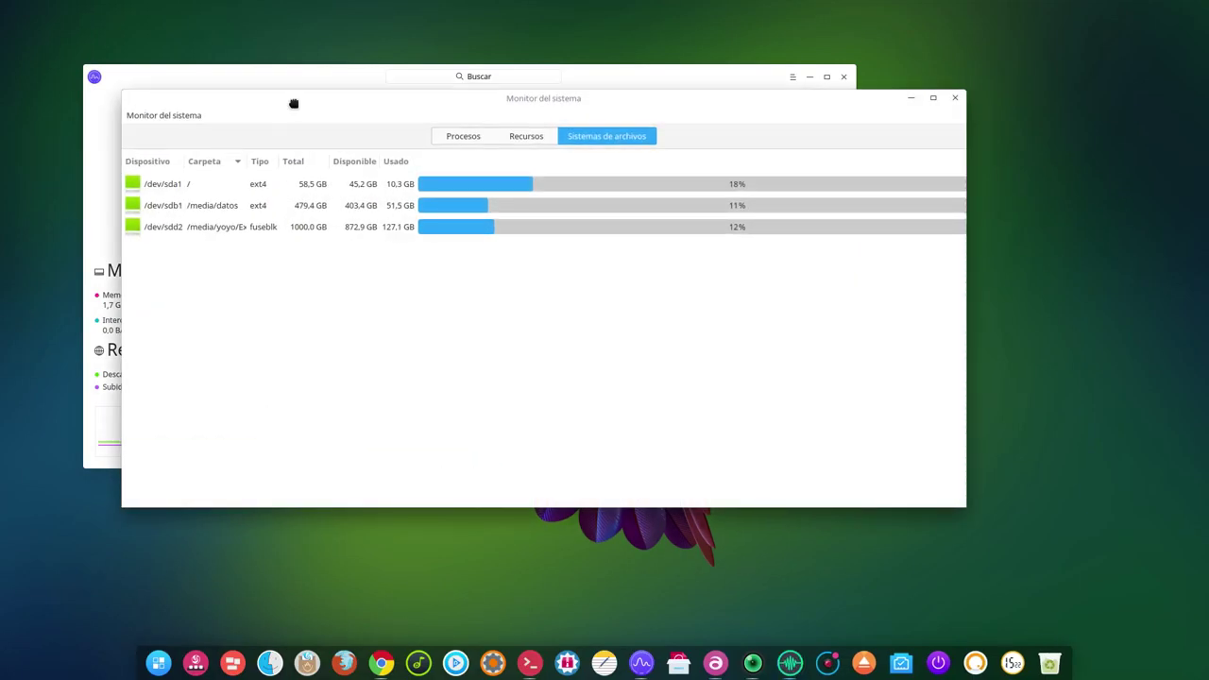
pyautogui.moveTo(292, 102); pyautogui.dragTo(422, 186)
# - Review the Procesos, Recursos and Sistemas de archivos views of Monitor del sistema, and close it
pyautogui.click(584, 224)
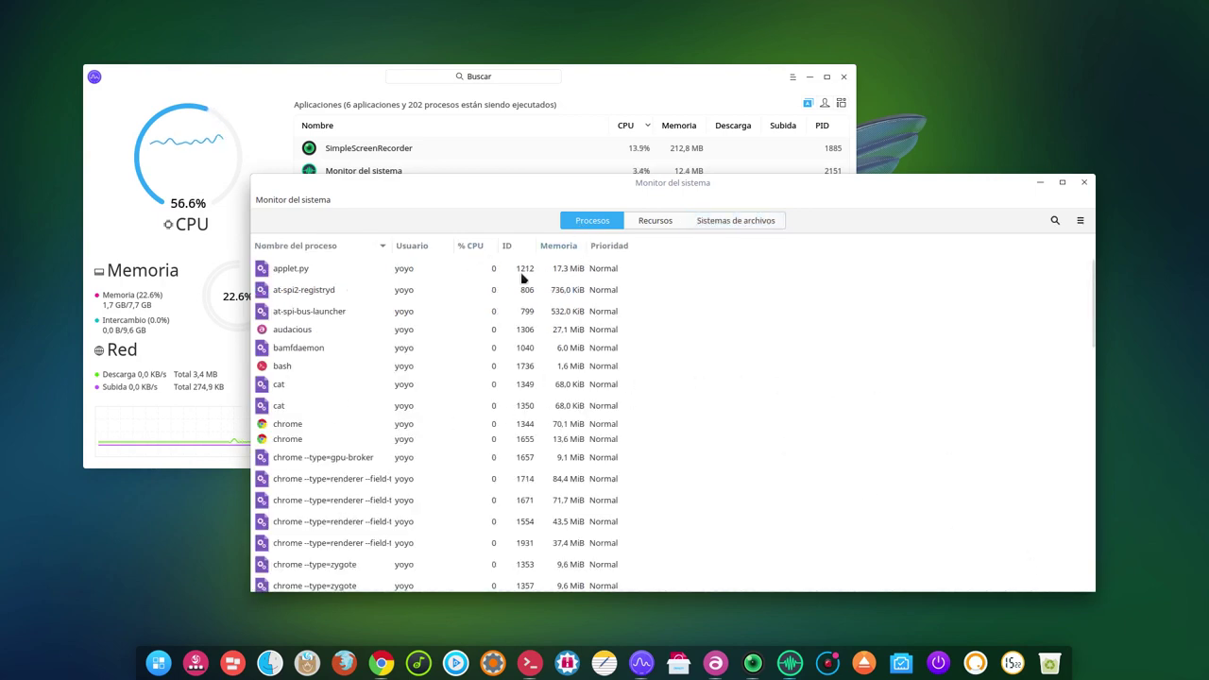
pyautogui.click(652, 220)
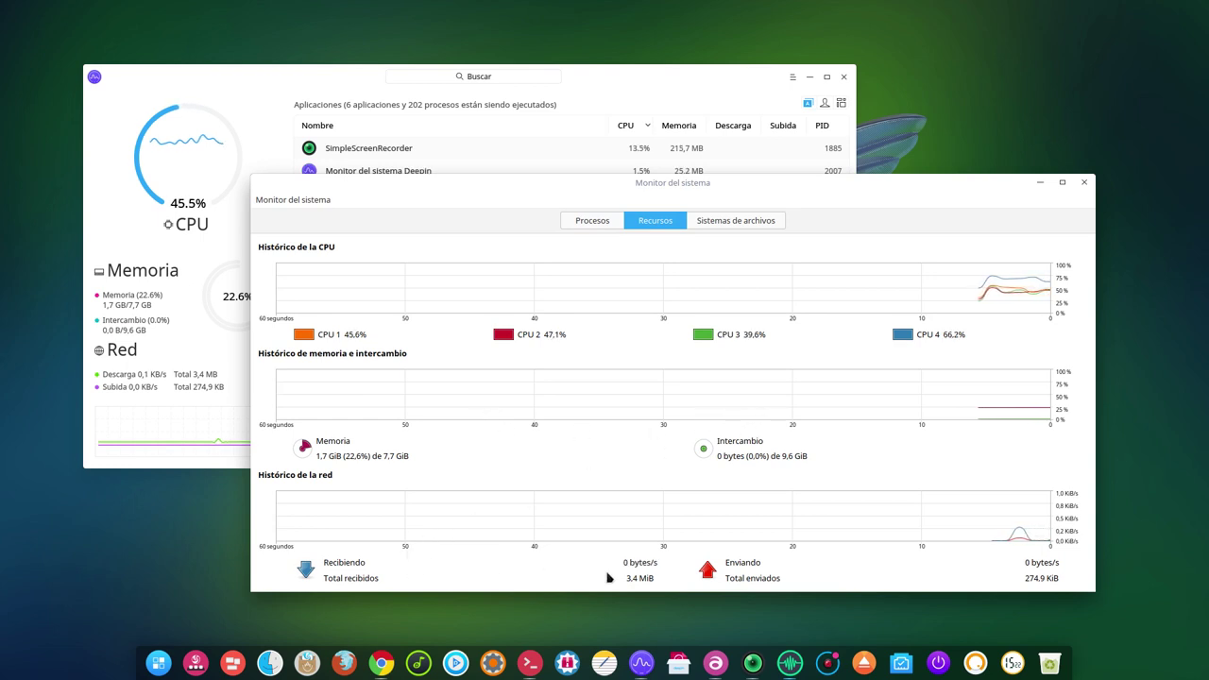
pyautogui.click(723, 224)
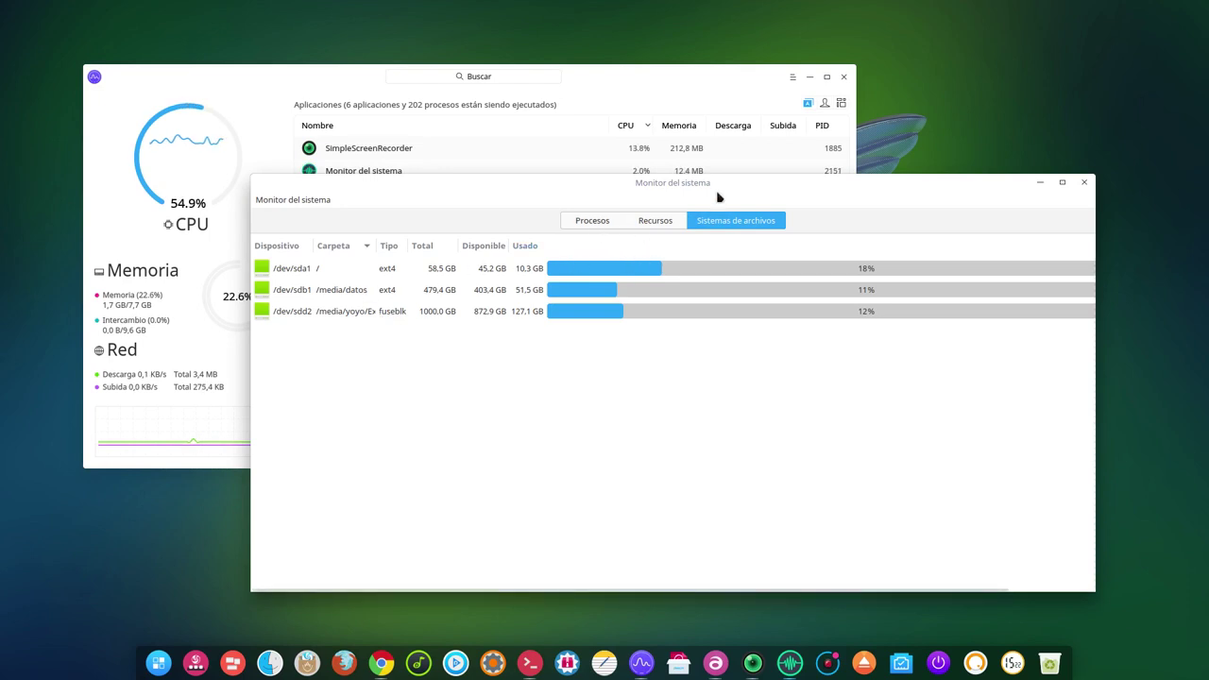
pyautogui.click(1083, 183)
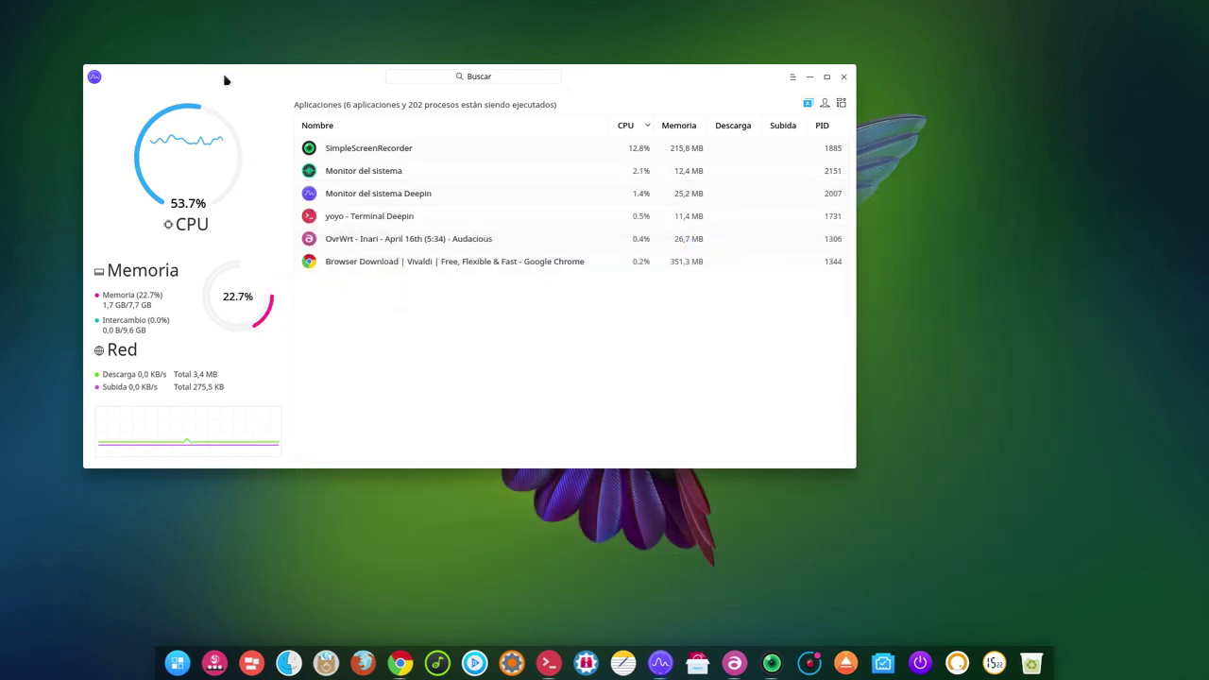
# - Show Mis procesos in the Deepin system monitor and look through the process list
pyautogui.moveTo(225, 80); pyautogui.dragTo(228, 77)
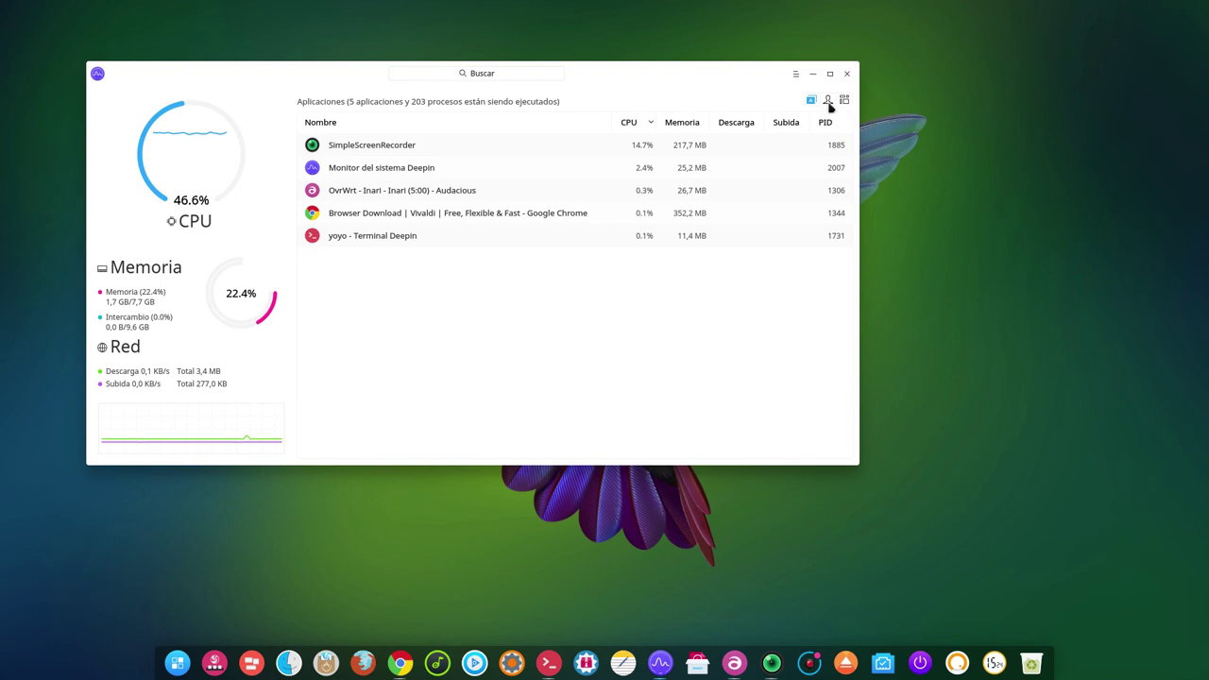
pyautogui.click(829, 102)
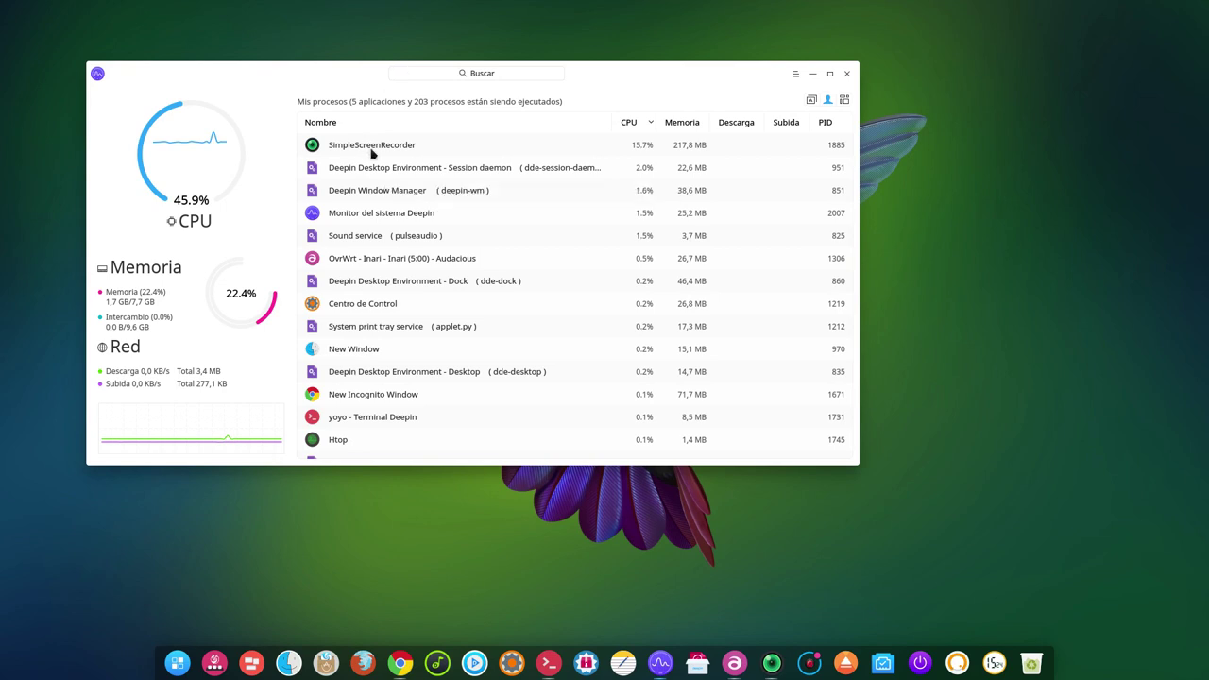
pyautogui.scroll(-10, 428, 316)
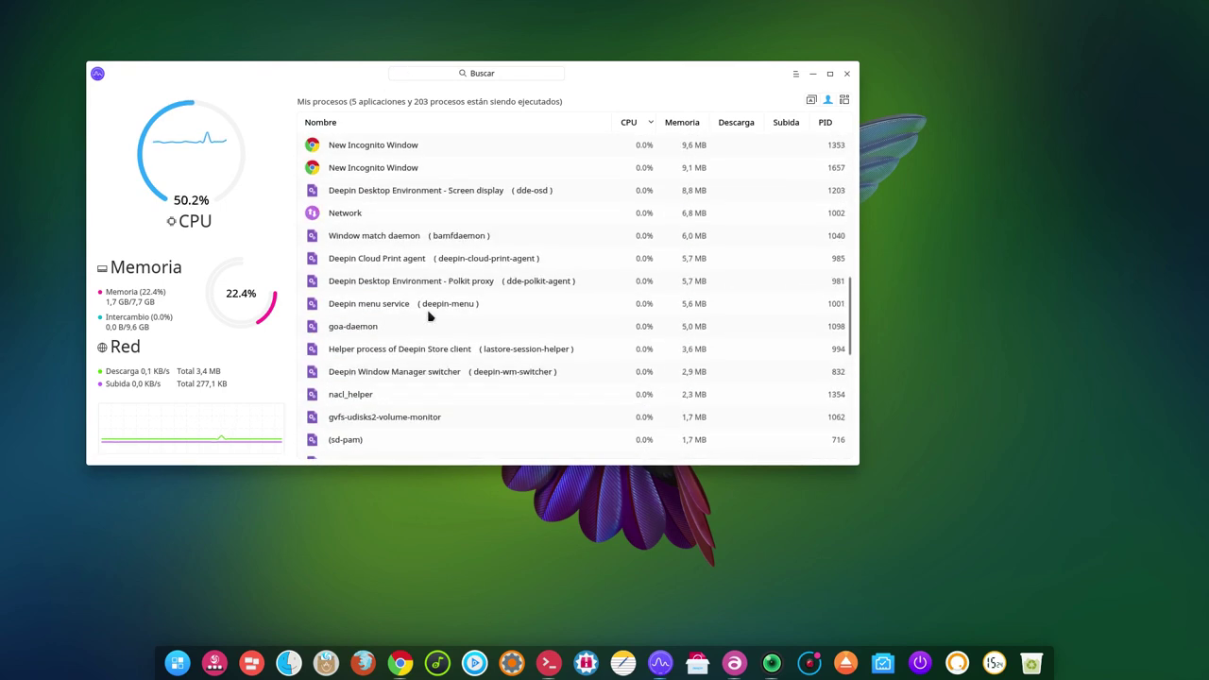
pyautogui.scroll(10, 428, 317)
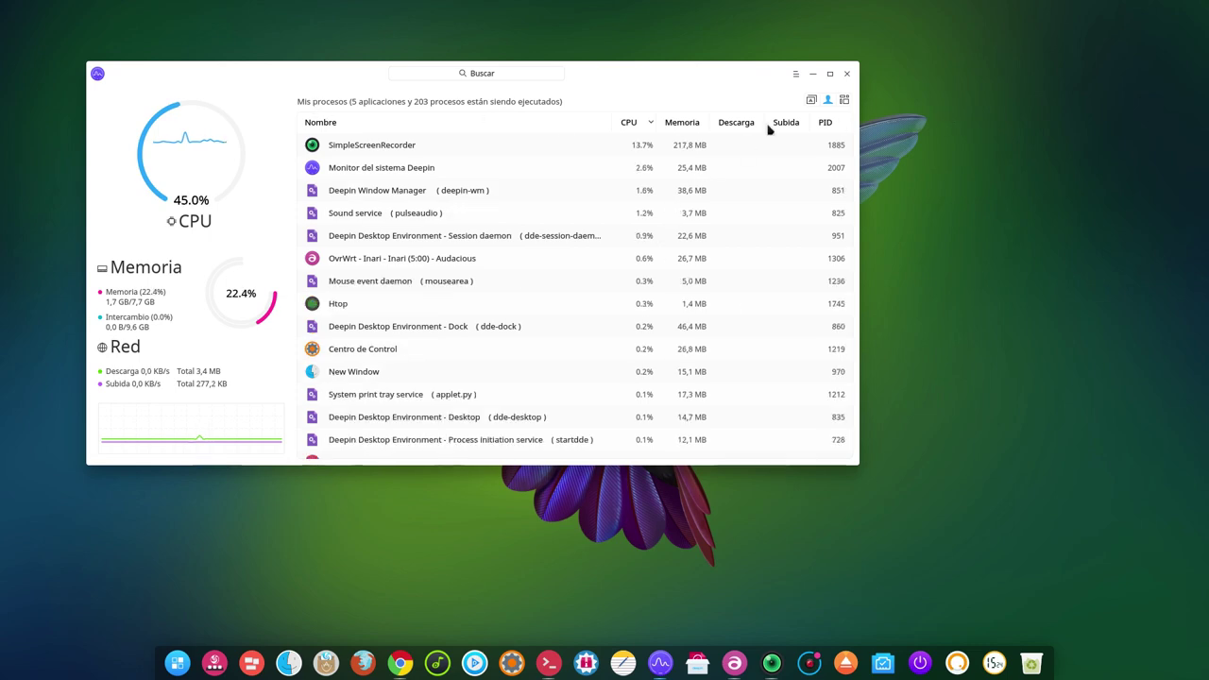
# - Compare the Aplicaciones and Mis procesos views, ending with Todos los procesos displayed
pyautogui.click(810, 100)
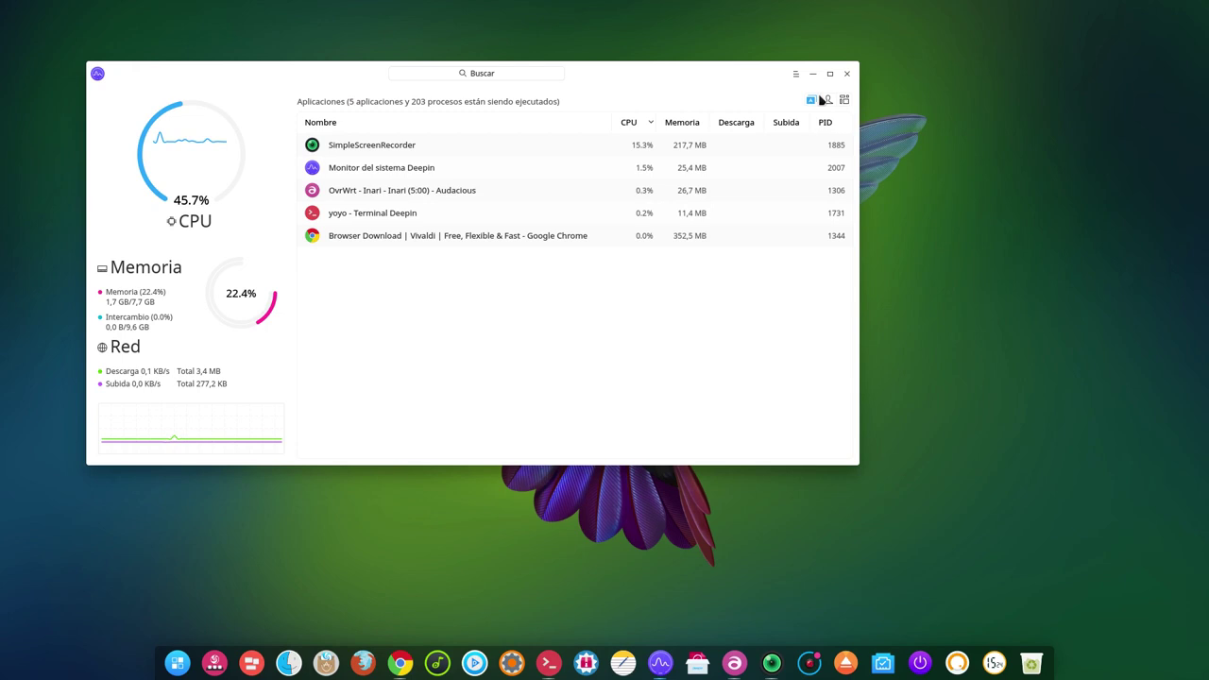
pyautogui.click(828, 102)
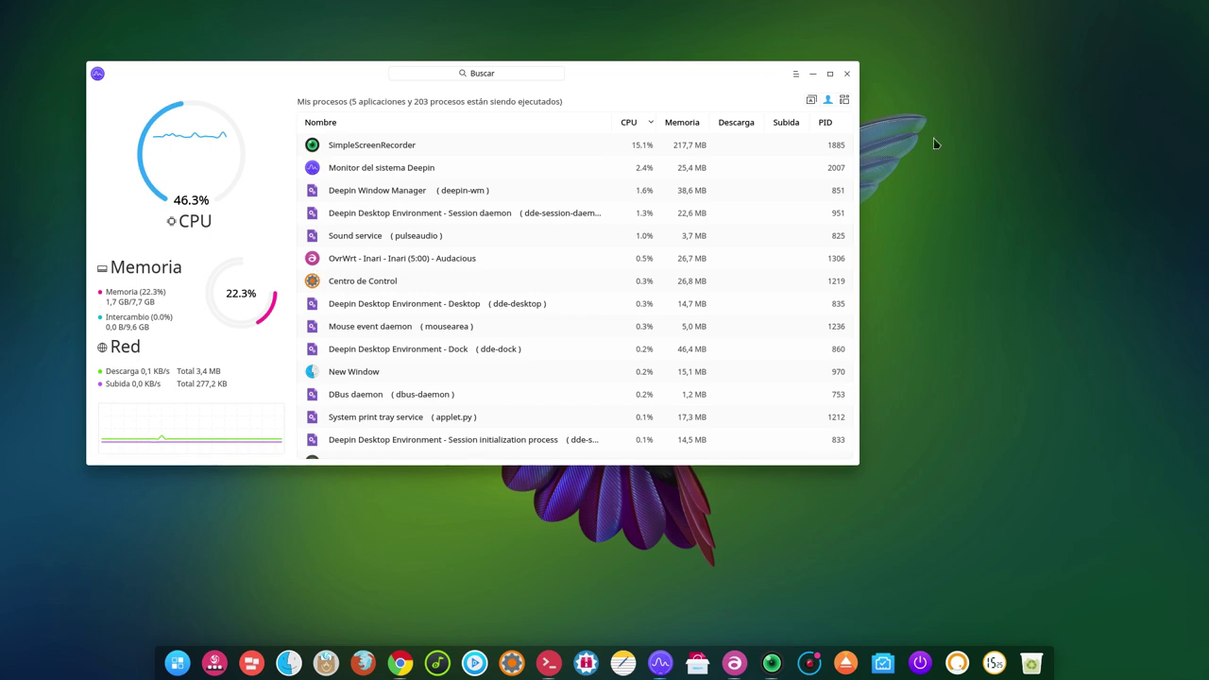
pyautogui.click(846, 104)
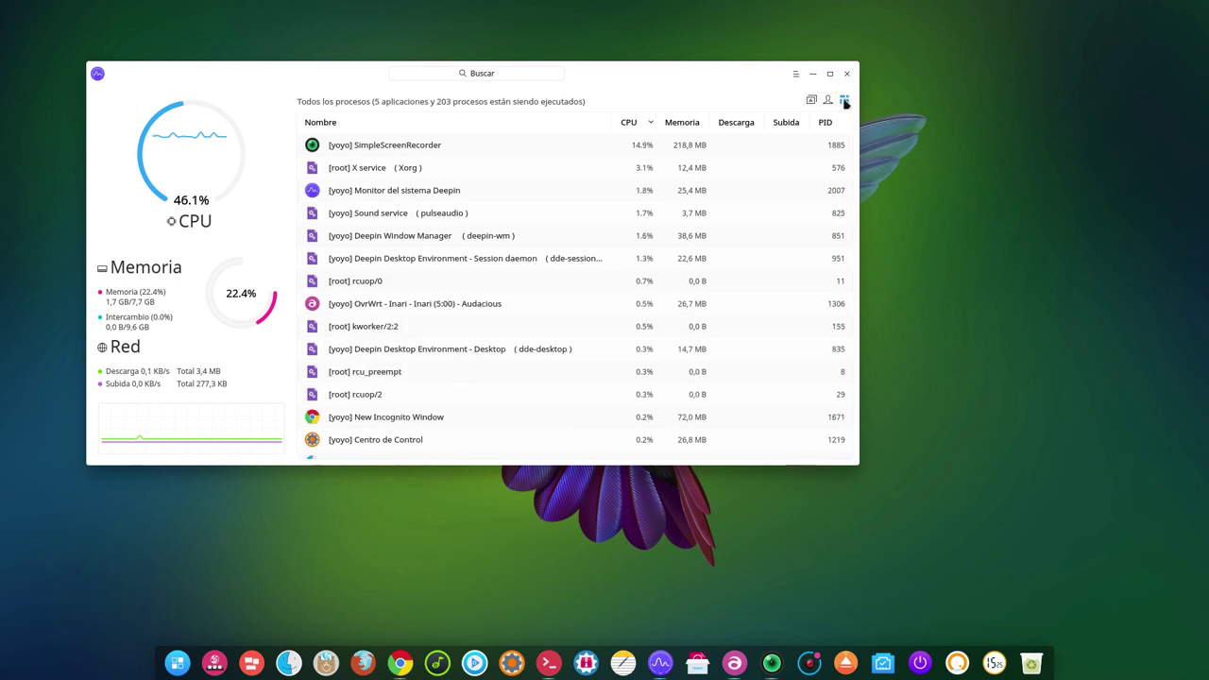
# - Look through the Todos los procesos list in the Deepin system monitor, returning to its beginning
pyautogui.scroll(-4, 520, 237)
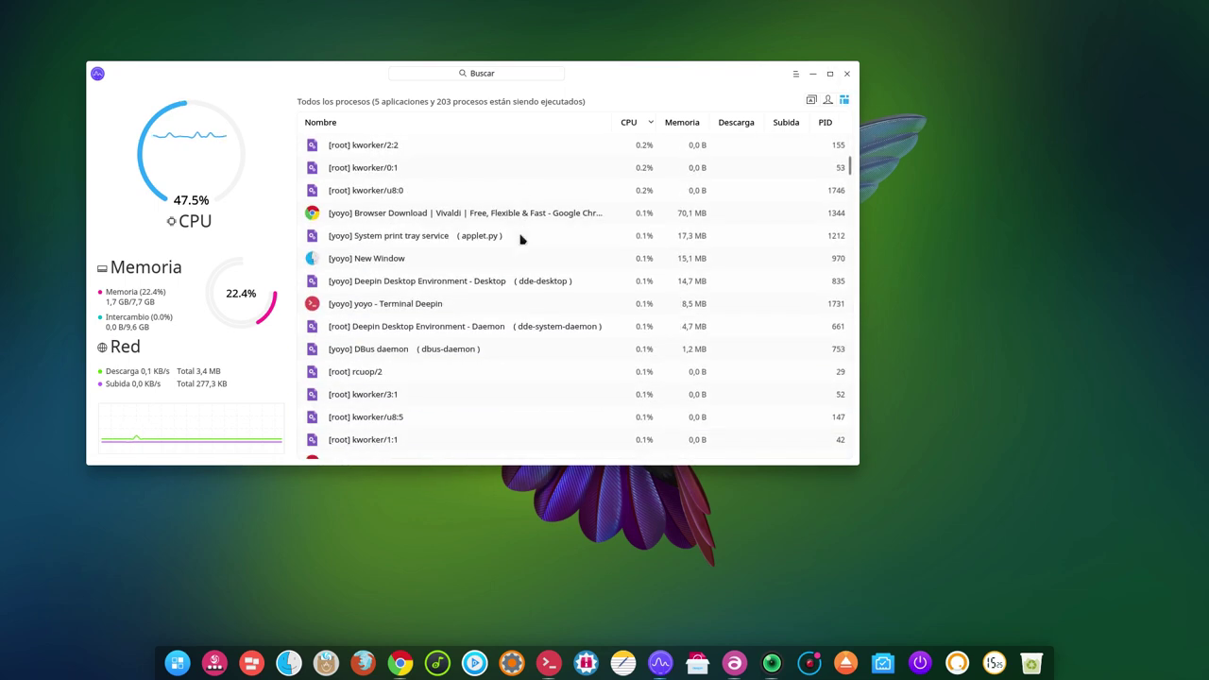
pyautogui.scroll(5, 520, 239)
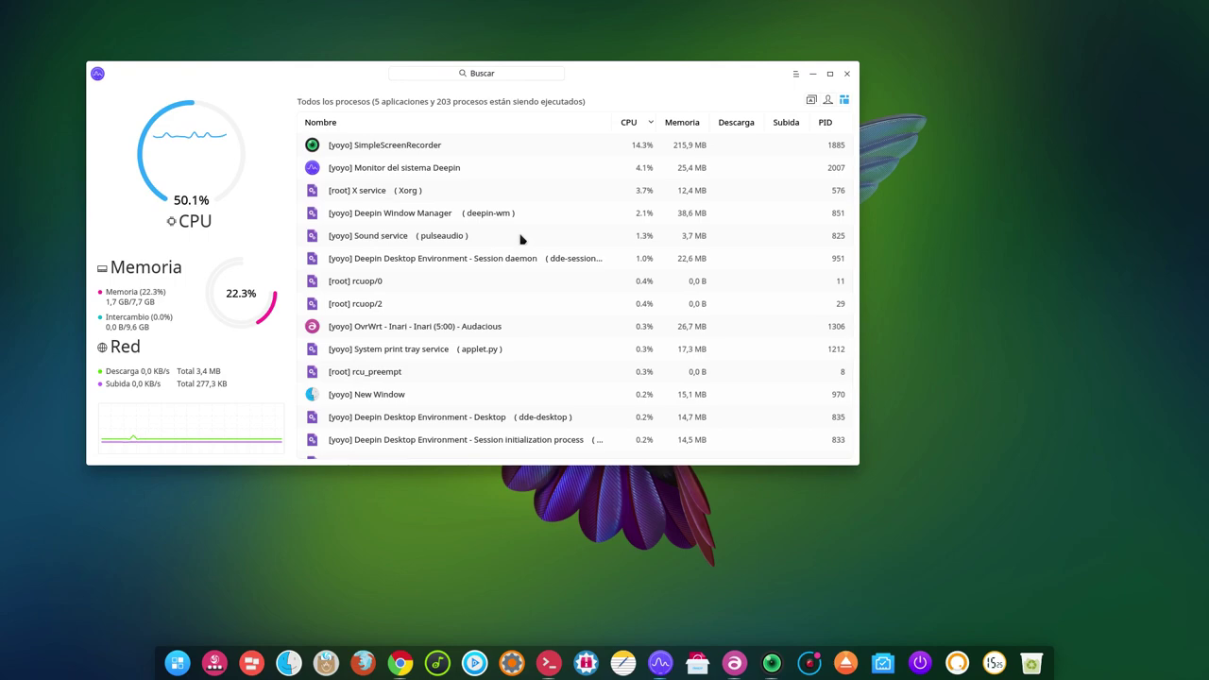
pyautogui.scroll(-10, 459, 318)
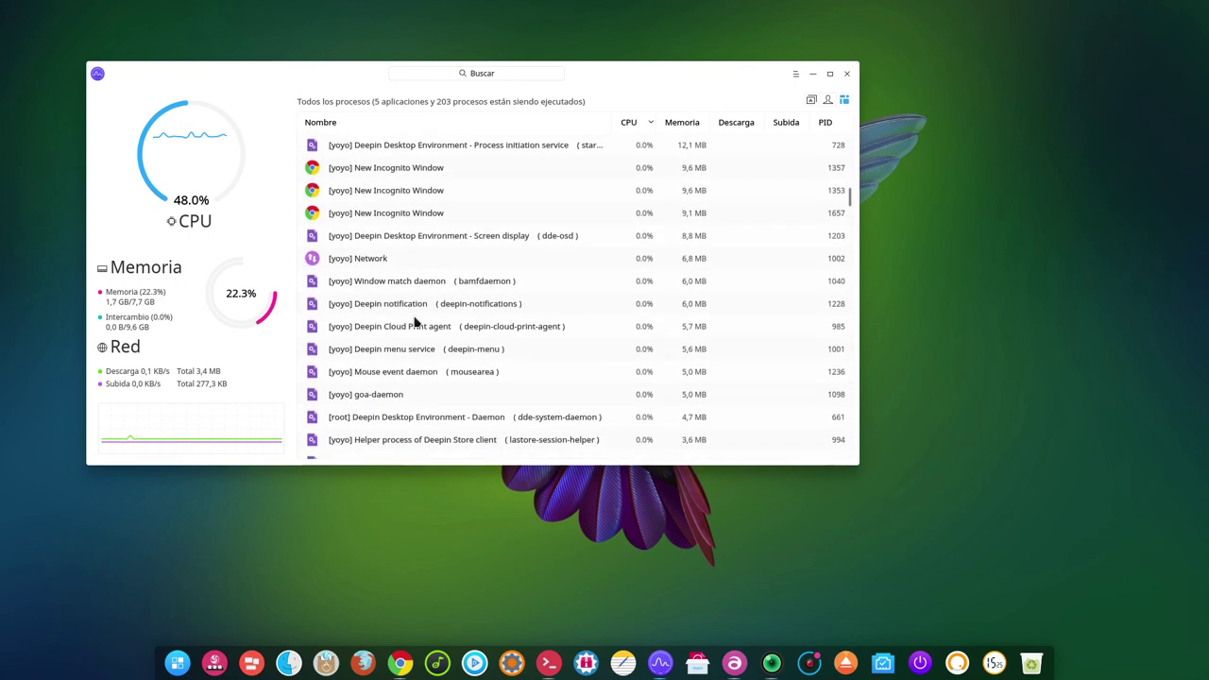
pyautogui.scroll(10, 414, 322)
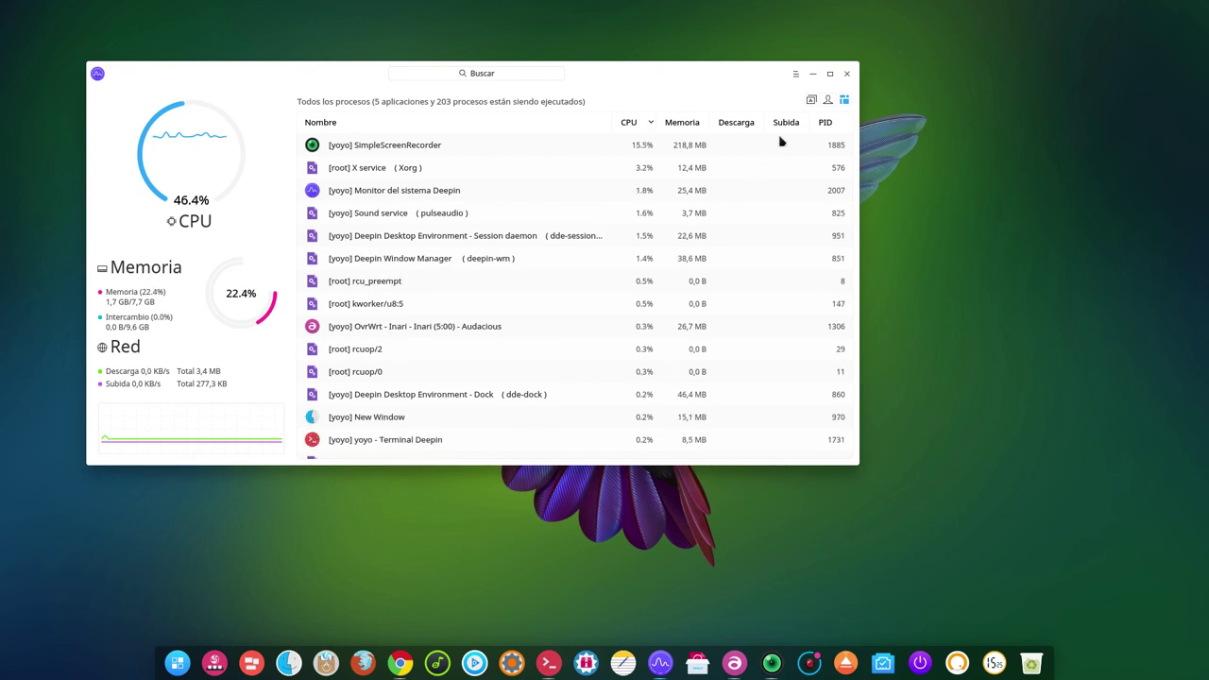
# - Show Mis procesos and switch to the Aplicaciones view, moving the monitor window slightly across the desktop
pyautogui.click(827, 101)
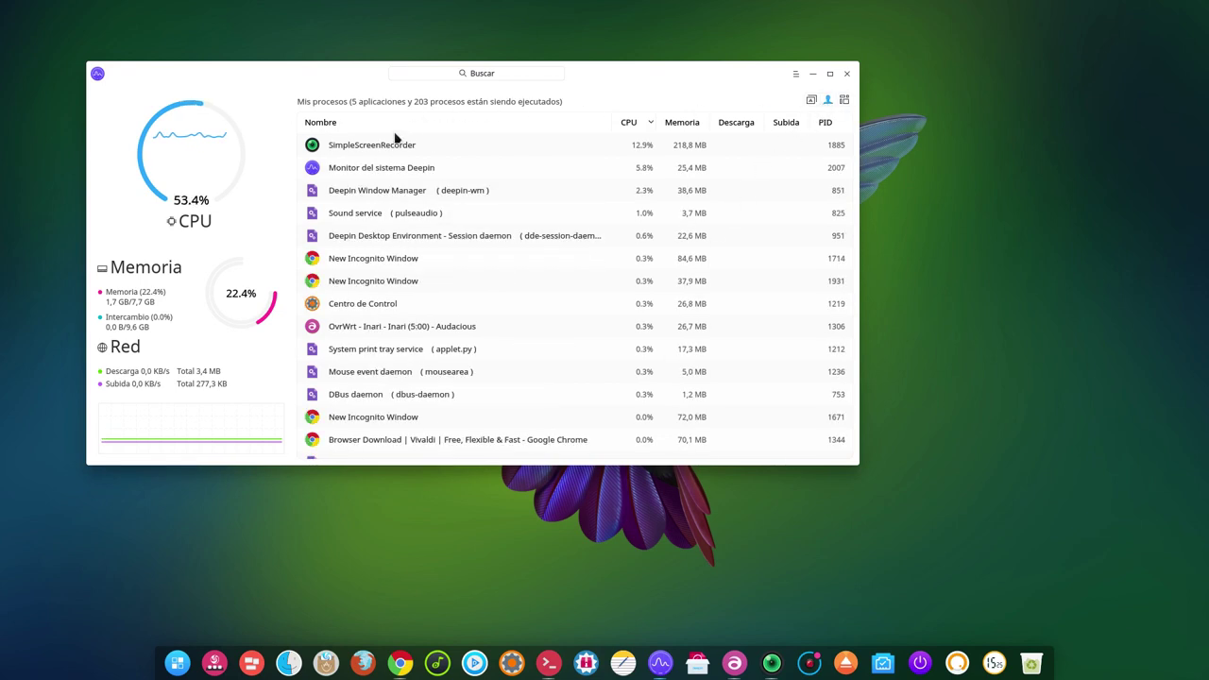
pyautogui.click(811, 100)
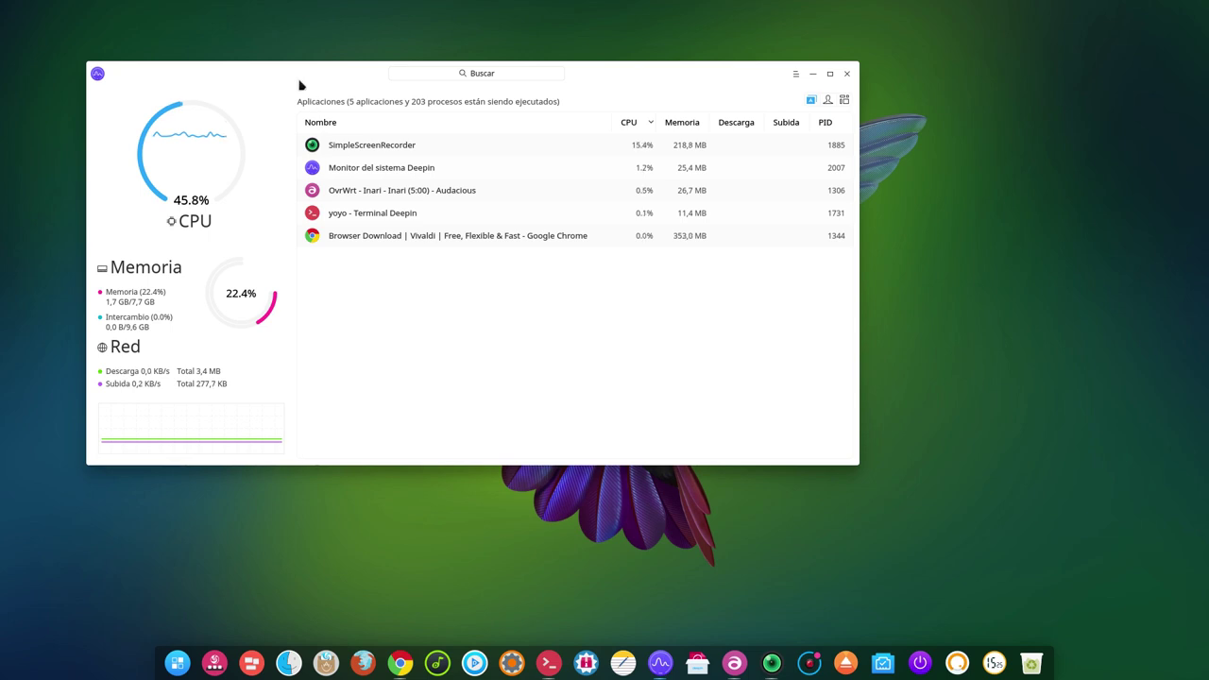
pyautogui.moveTo(299, 81); pyautogui.dragTo(331, 77)
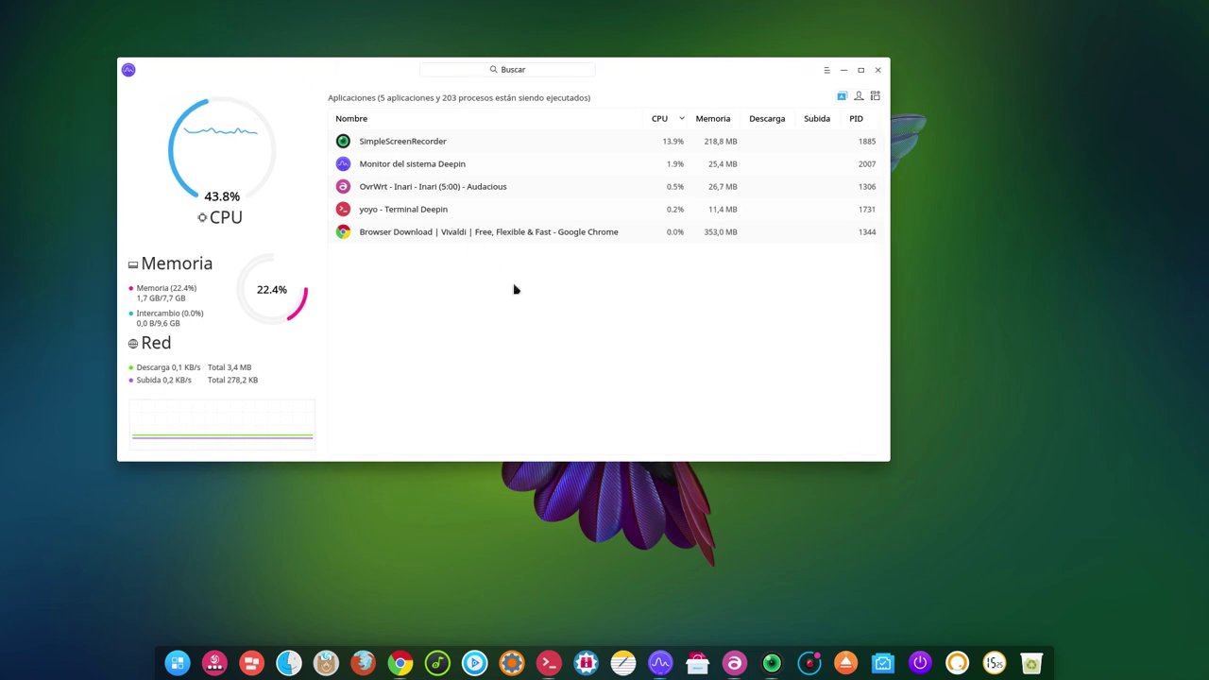
# - Filter the running applications with "chr" and clear the search
pyautogui.click(515, 72)
pyautogui.write('chr')
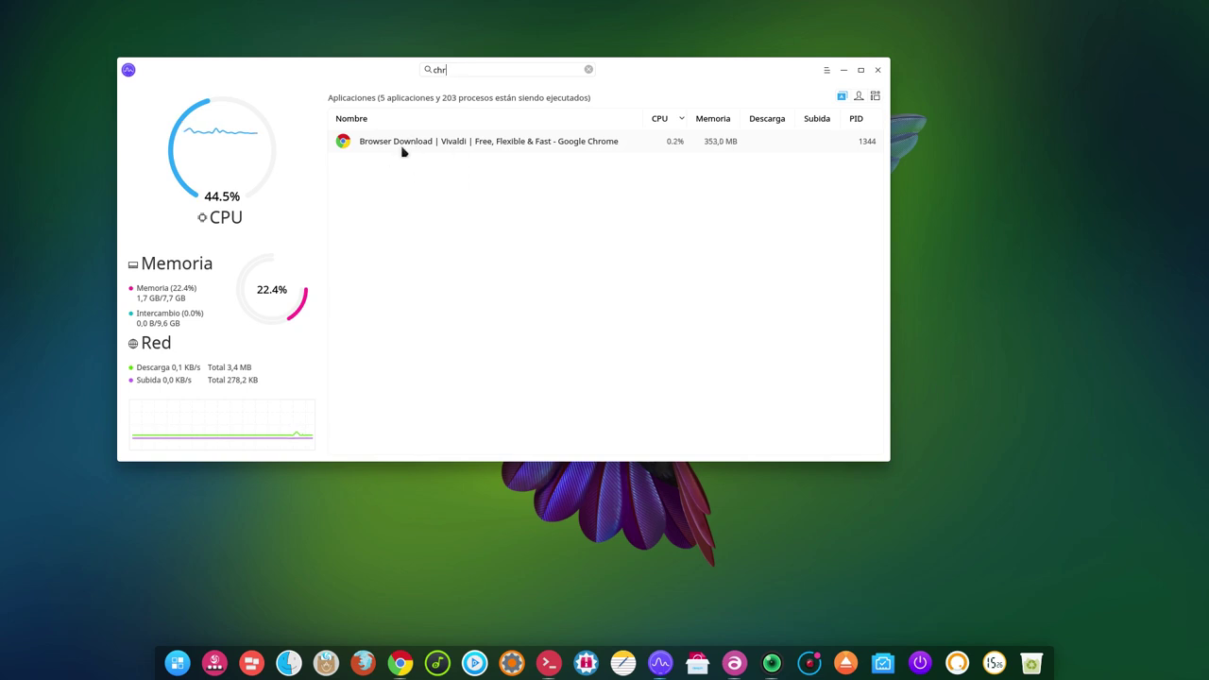
pyautogui.press('BackSpace')
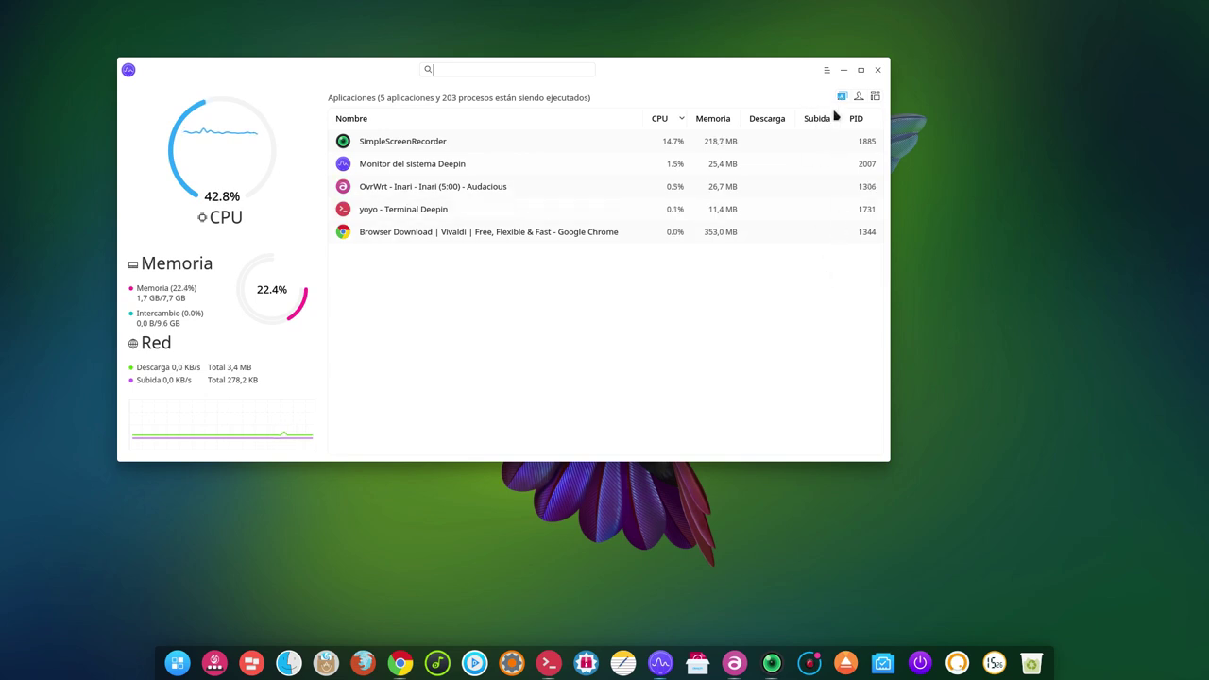
# - Show Mis procesos and Todos los procesos once more, and close the Deepin system monitor
pyautogui.click(858, 97)
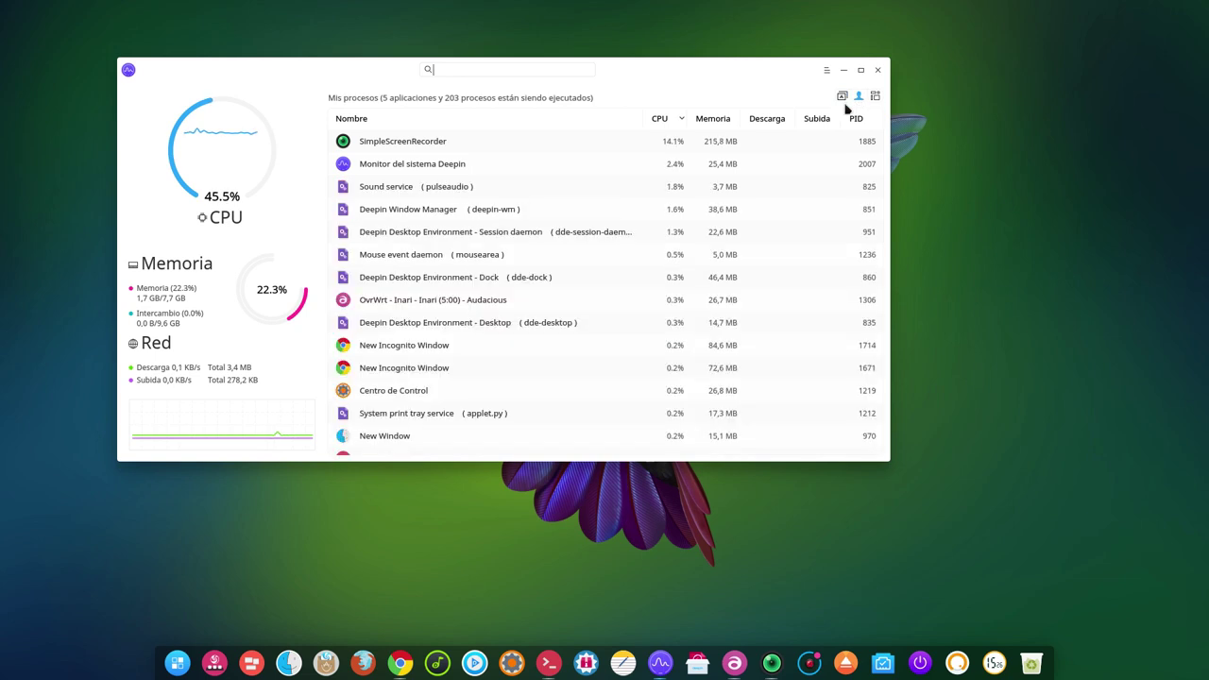
pyautogui.click(874, 100)
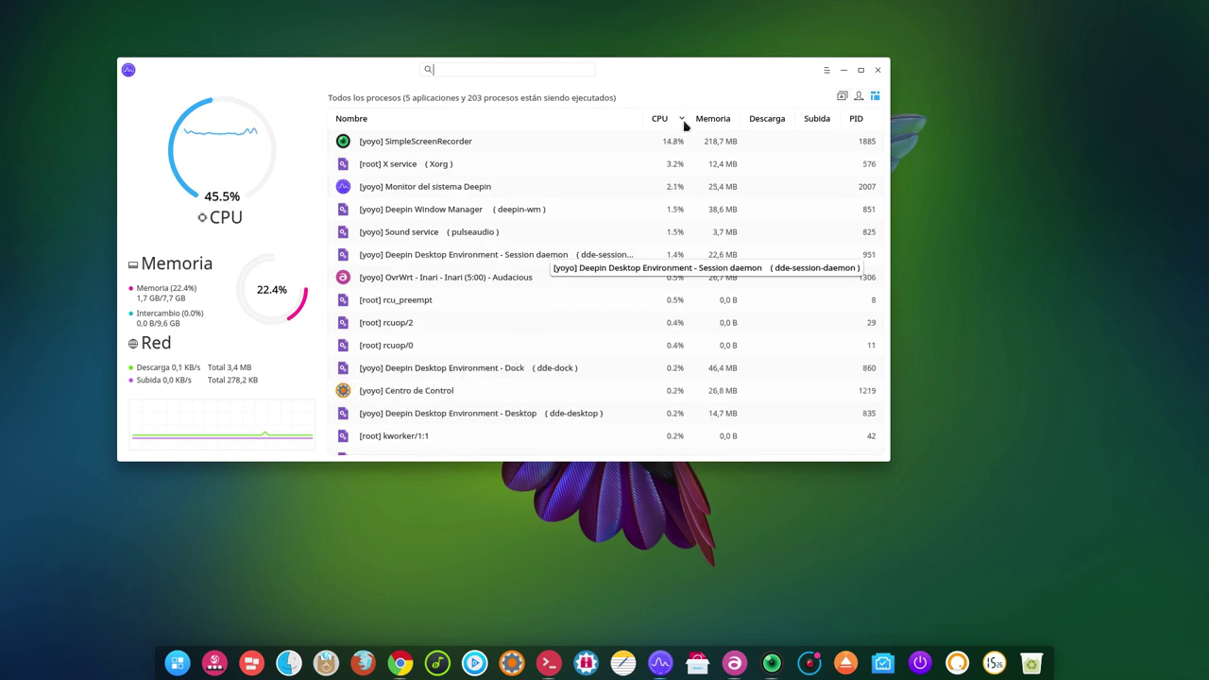
pyautogui.click(876, 72)
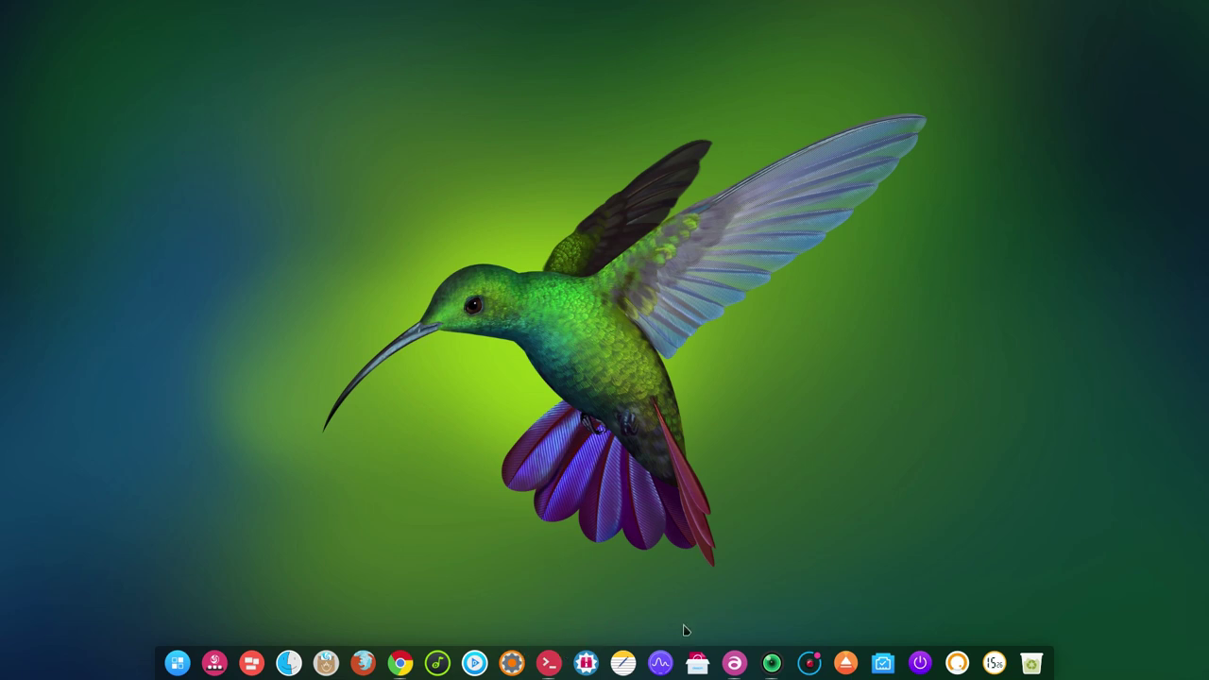
# - Open Deepin Package Manager, move its window towards the upper part of the desktop and minimize it
pyautogui.click(695, 665)
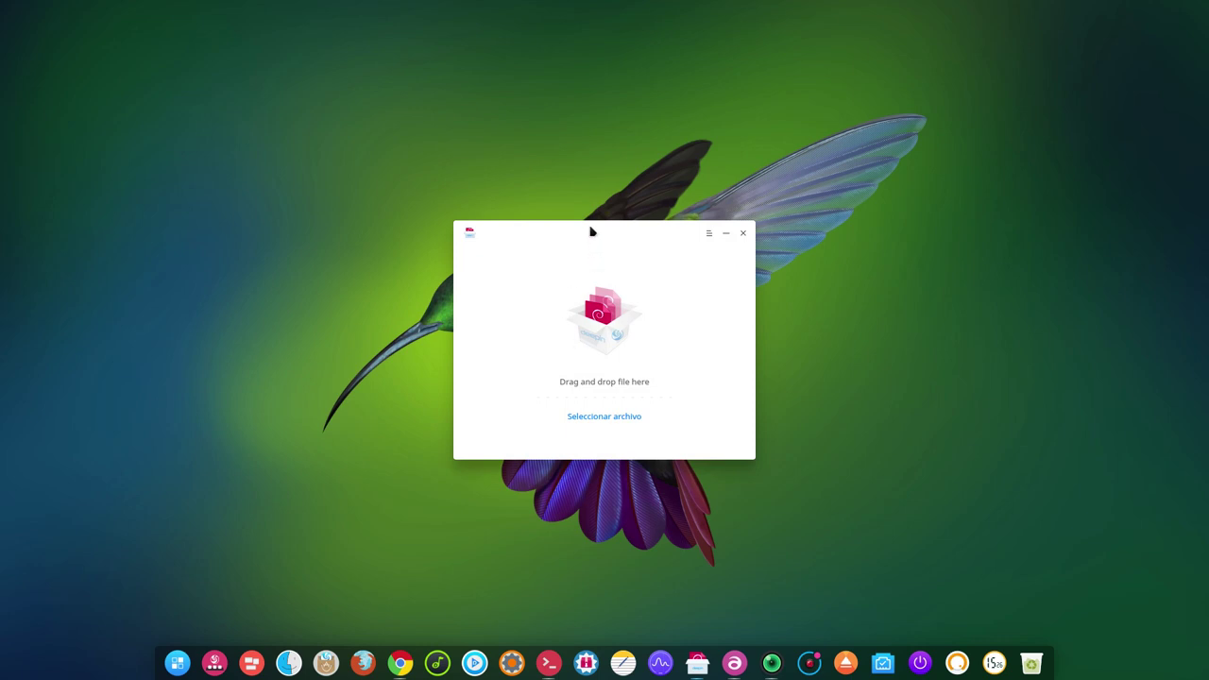
pyautogui.moveTo(591, 232); pyautogui.dragTo(417, 39)
pyautogui.moveTo(696, 666)
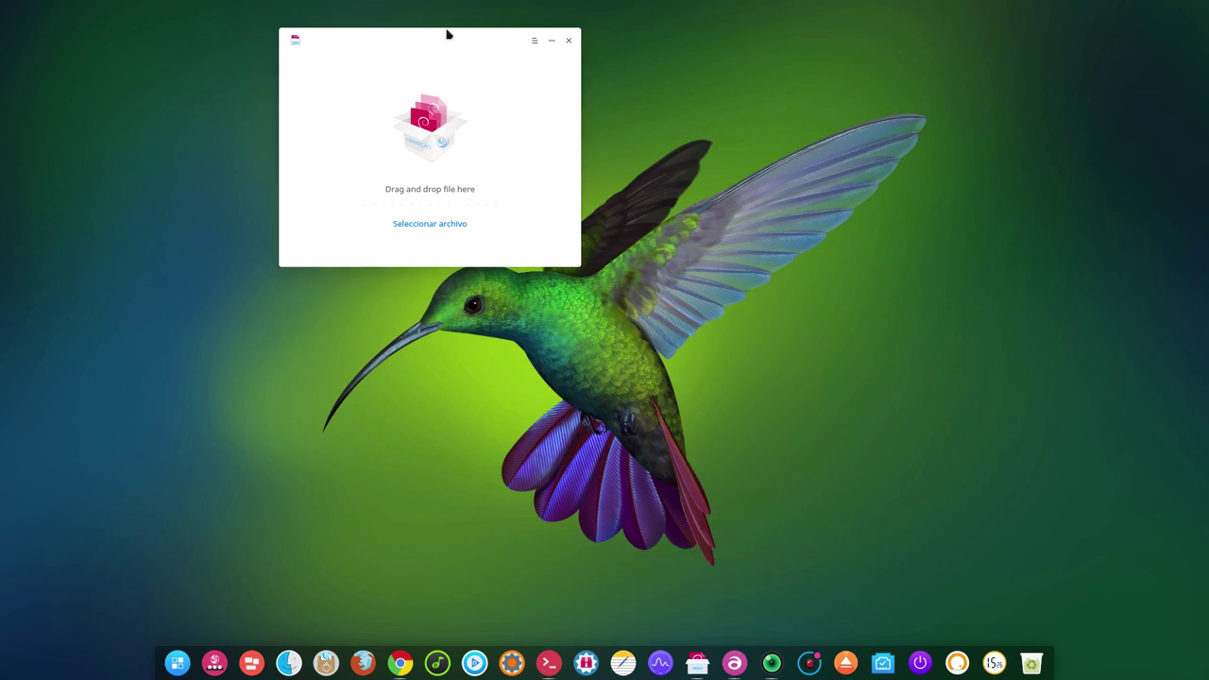
pyautogui.moveTo(448, 34); pyautogui.dragTo(489, 62)
pyautogui.click(593, 68)
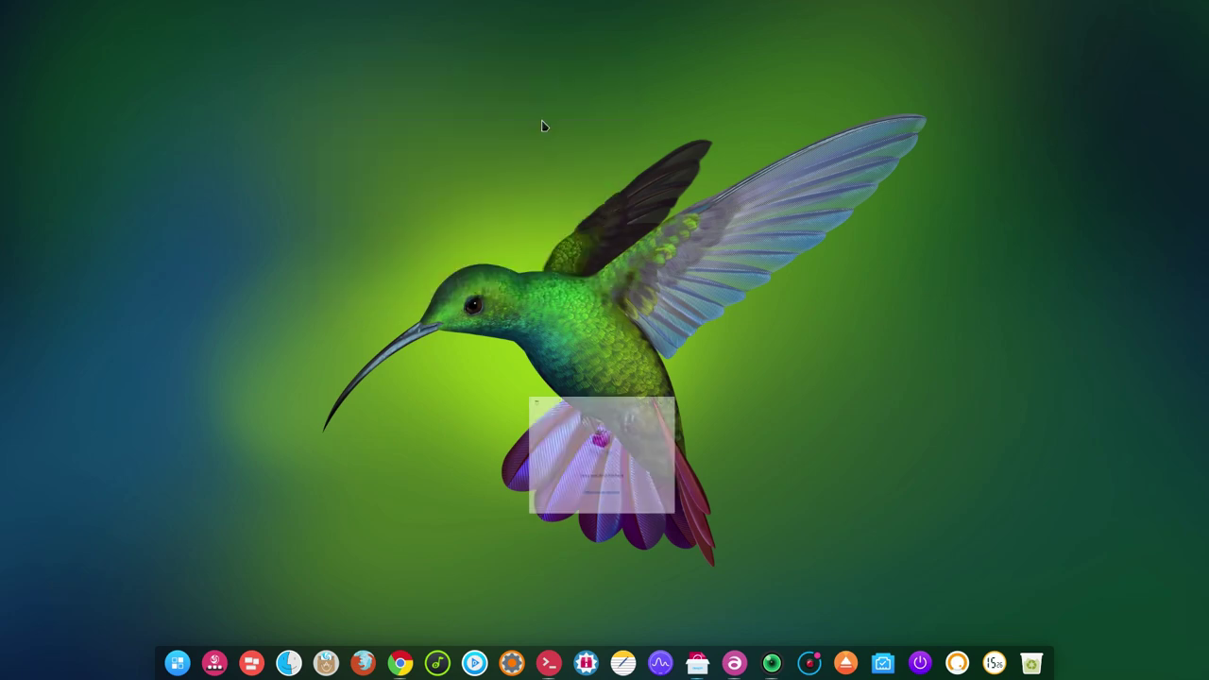
# - Search the application launcher for "gde", open Instalador de paquetes GDebi, reposition its window and minimize it
pyautogui.click(176, 662)
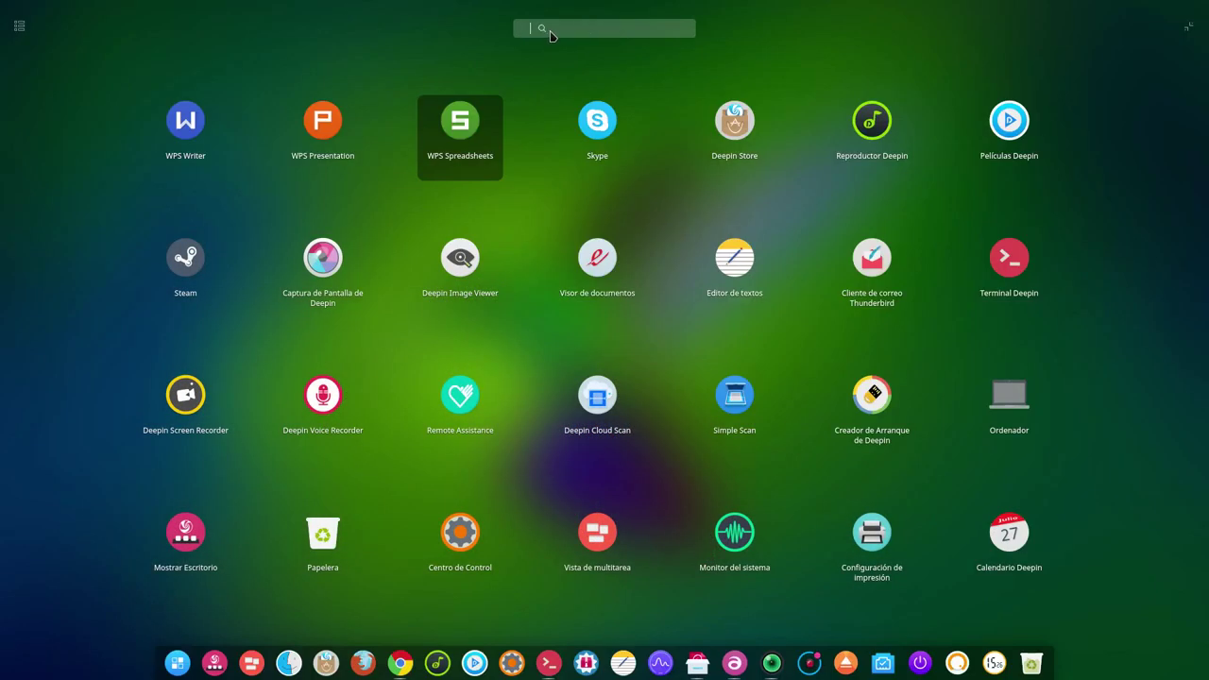
pyautogui.click(553, 33)
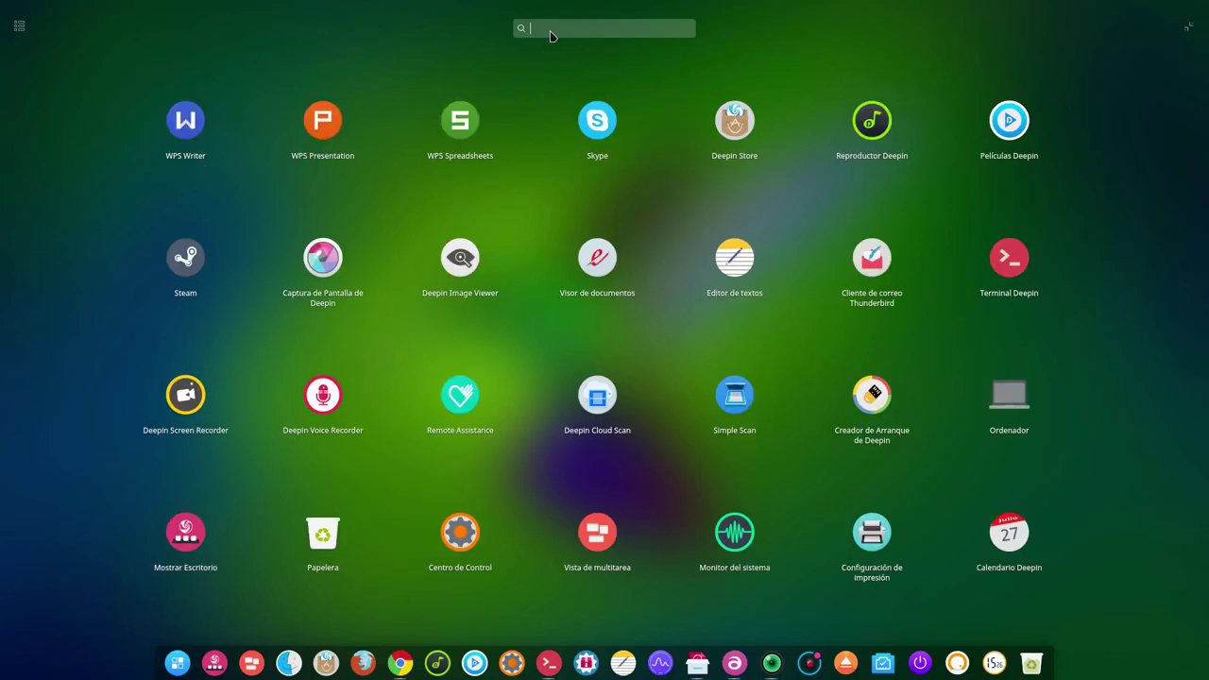
pyautogui.write('gde')
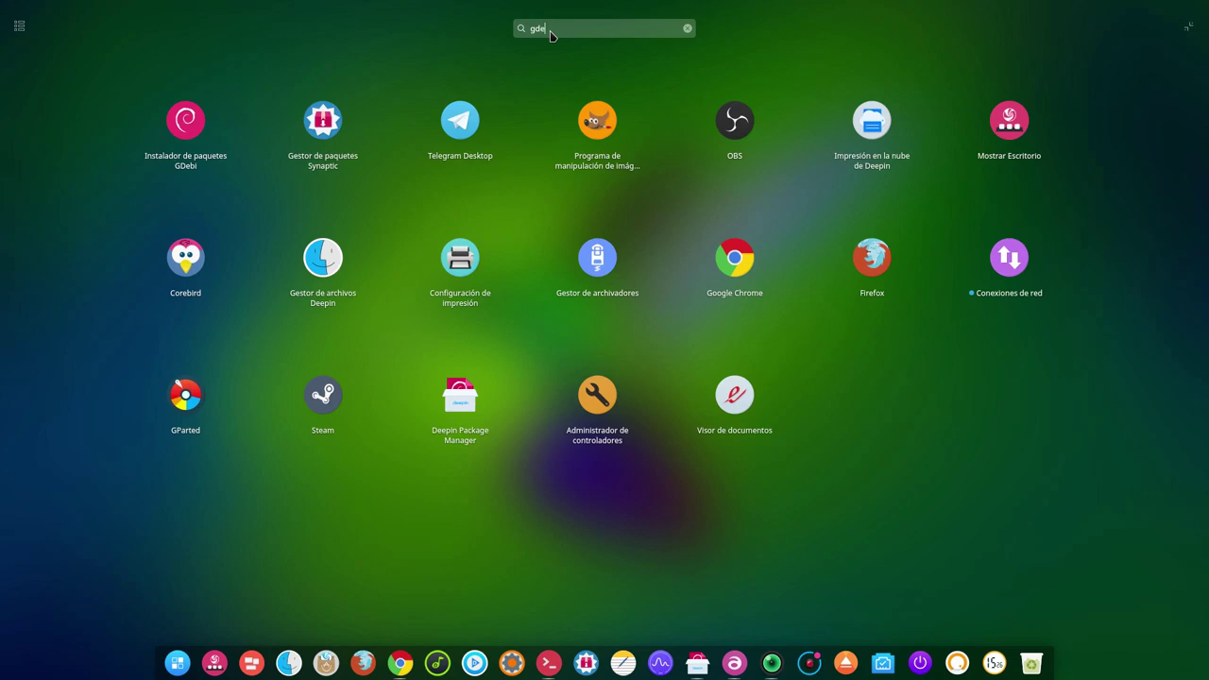
pyautogui.click(186, 124)
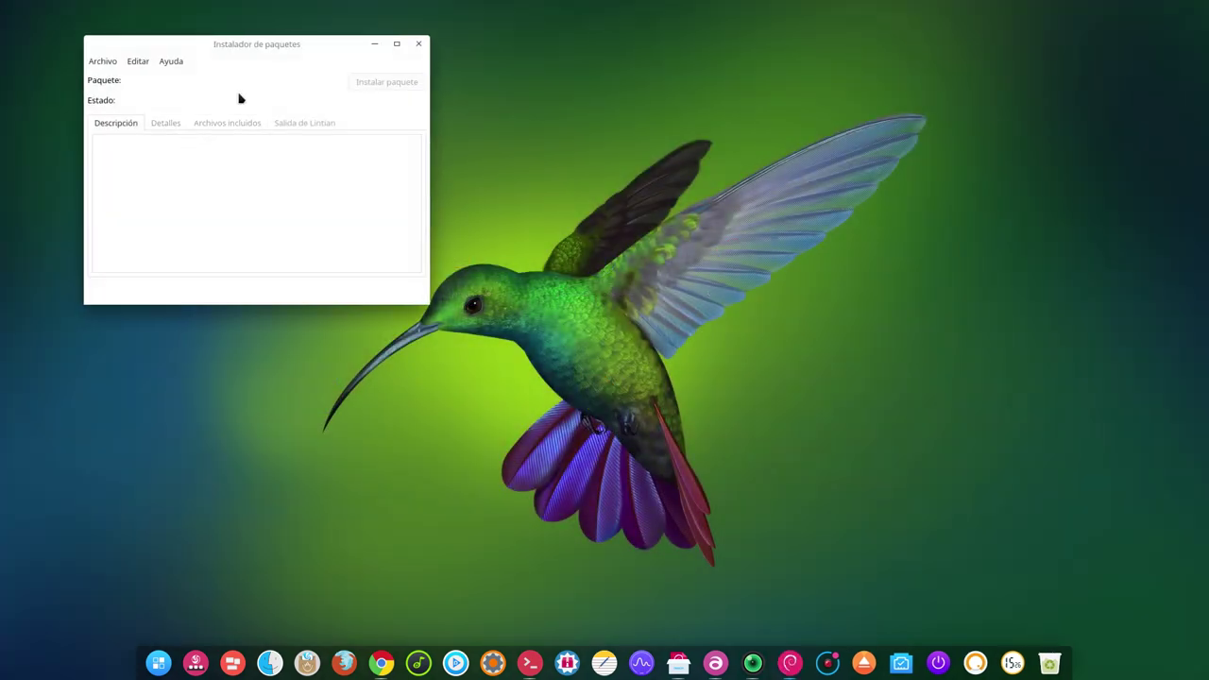
pyautogui.moveTo(248, 47); pyautogui.dragTo(332, 54)
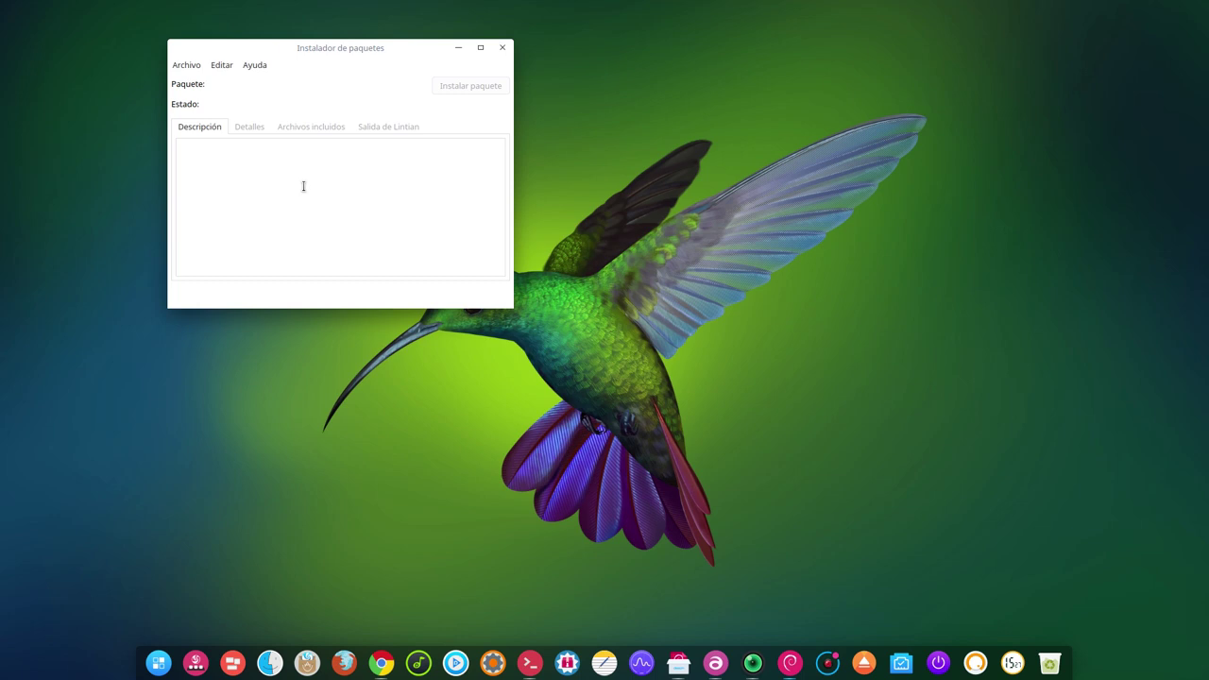
pyautogui.click(459, 47)
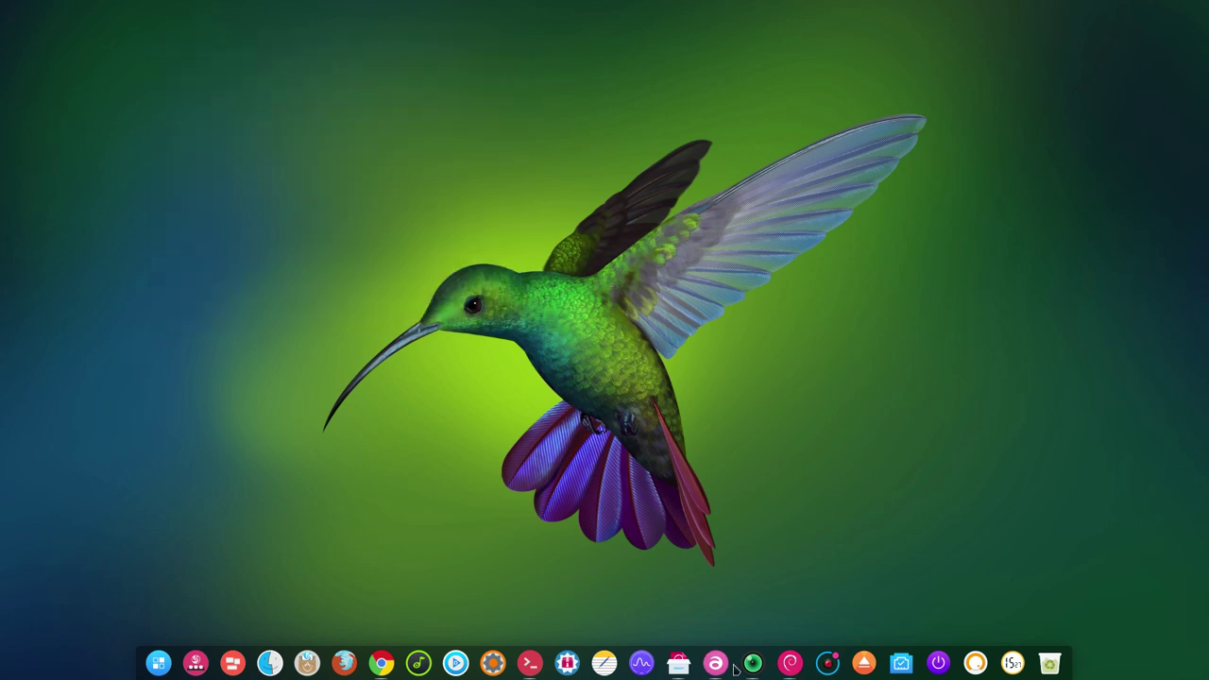
# - Restore Deepin Package Manager, view its About information, and minimize it again
pyautogui.click(686, 667)
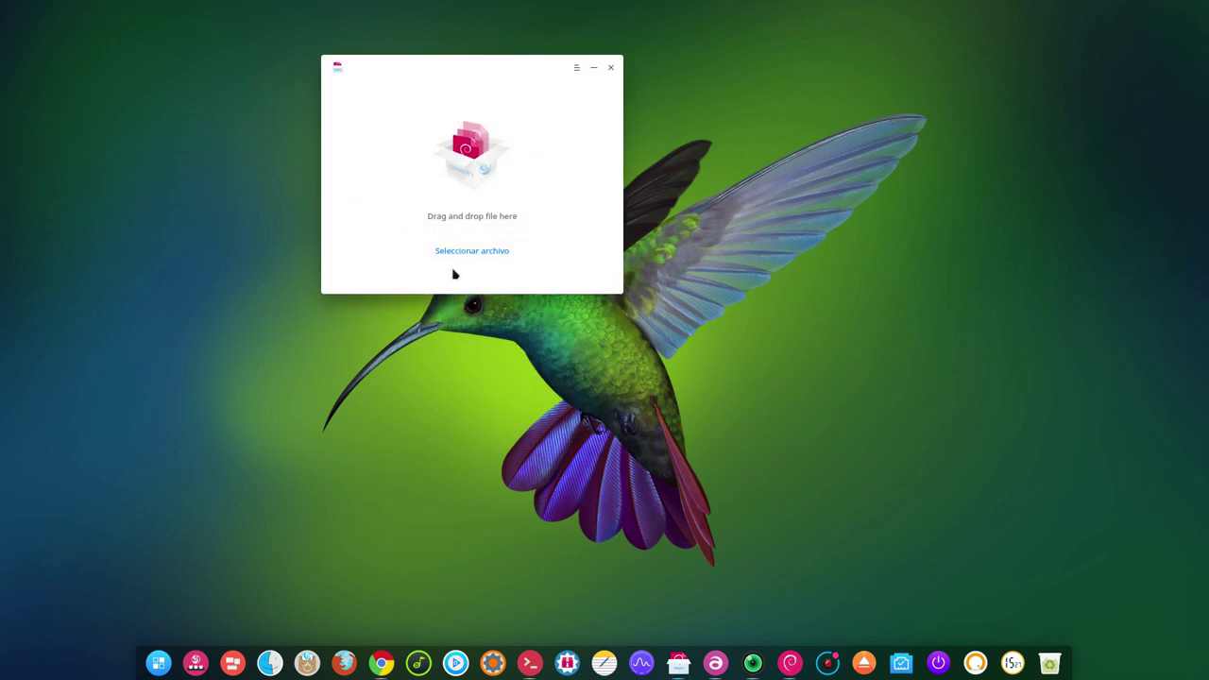
pyautogui.click(576, 70)
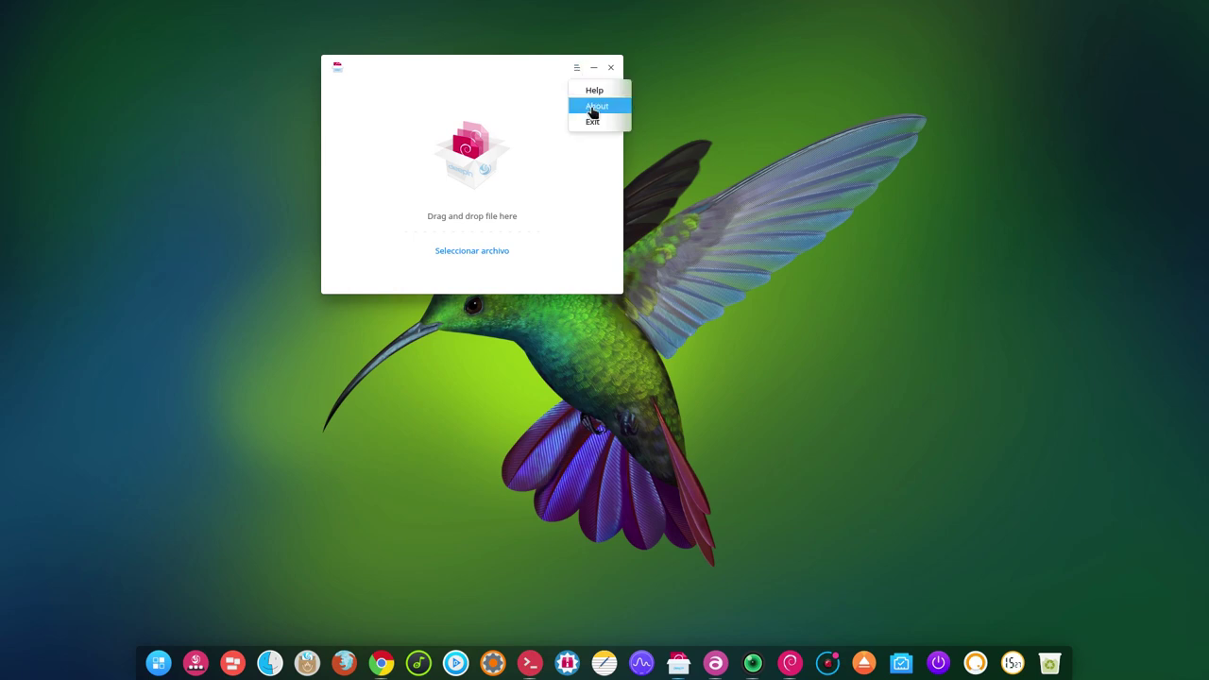
pyautogui.click(587, 107)
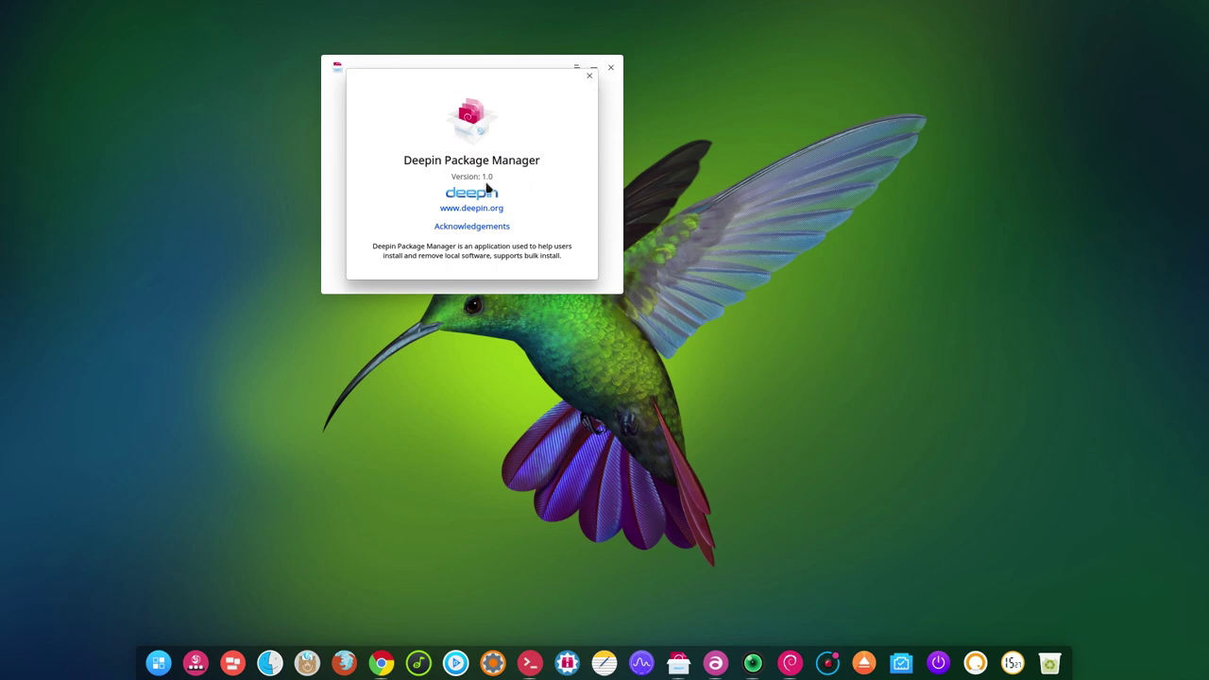
pyautogui.click(589, 76)
pyautogui.click(593, 69)
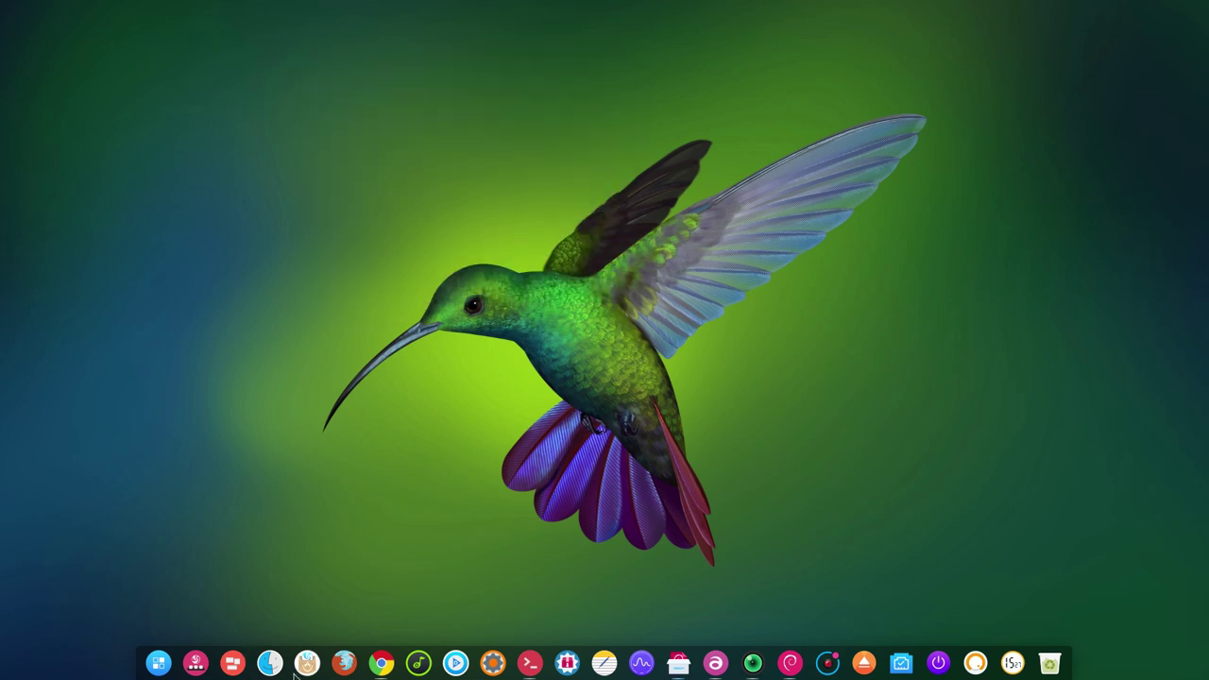
# - Switch to Google Chrome, download Vivaldi 1.11 64bit DEB, check its progress in the full downloads list and minimize the browser
pyautogui.click(381, 663)
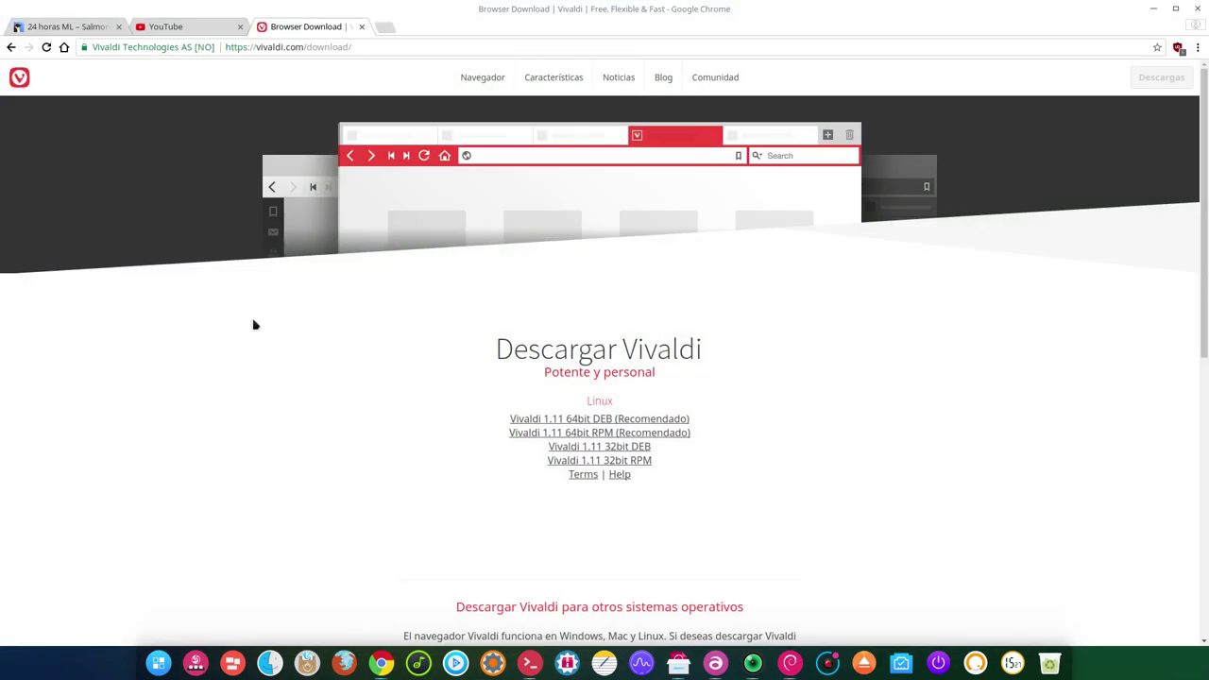
pyautogui.click(672, 422)
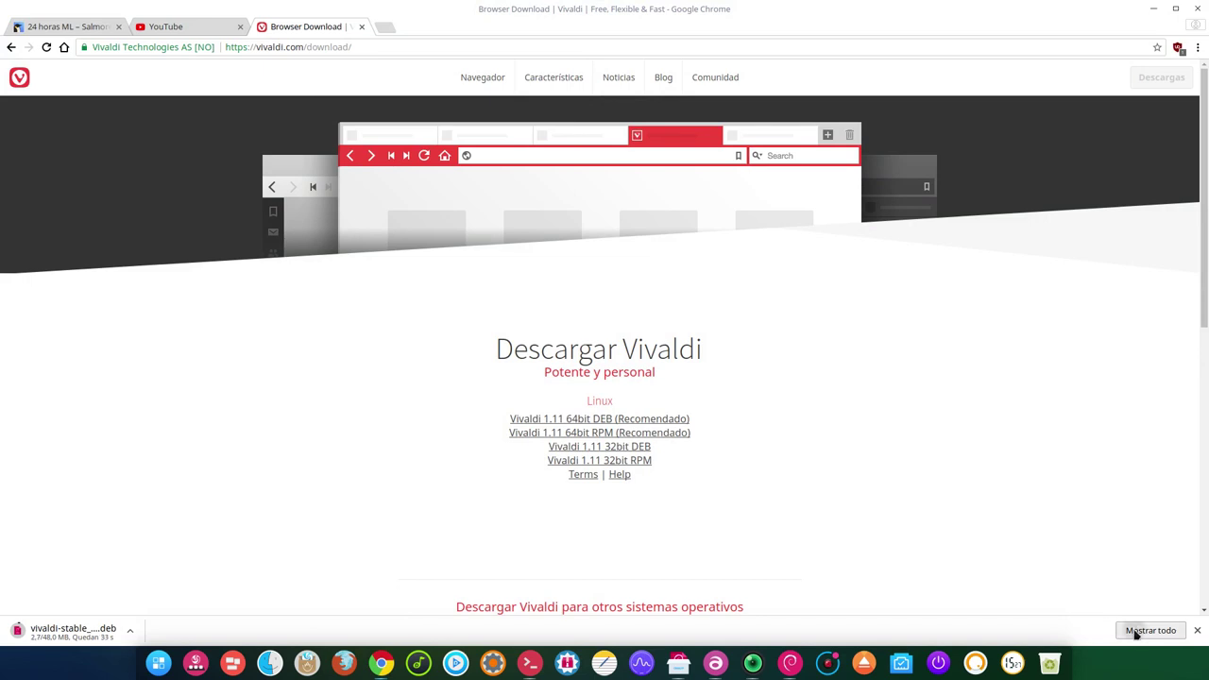
pyautogui.click(1133, 632)
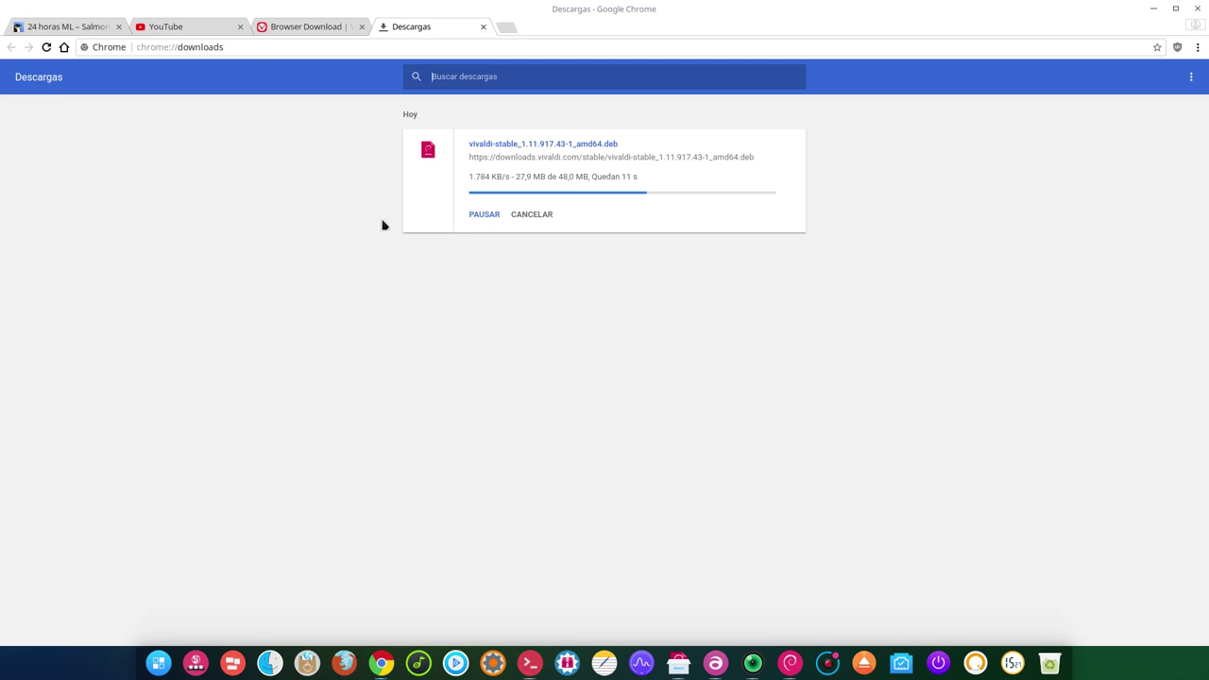
pyautogui.click(1154, 8)
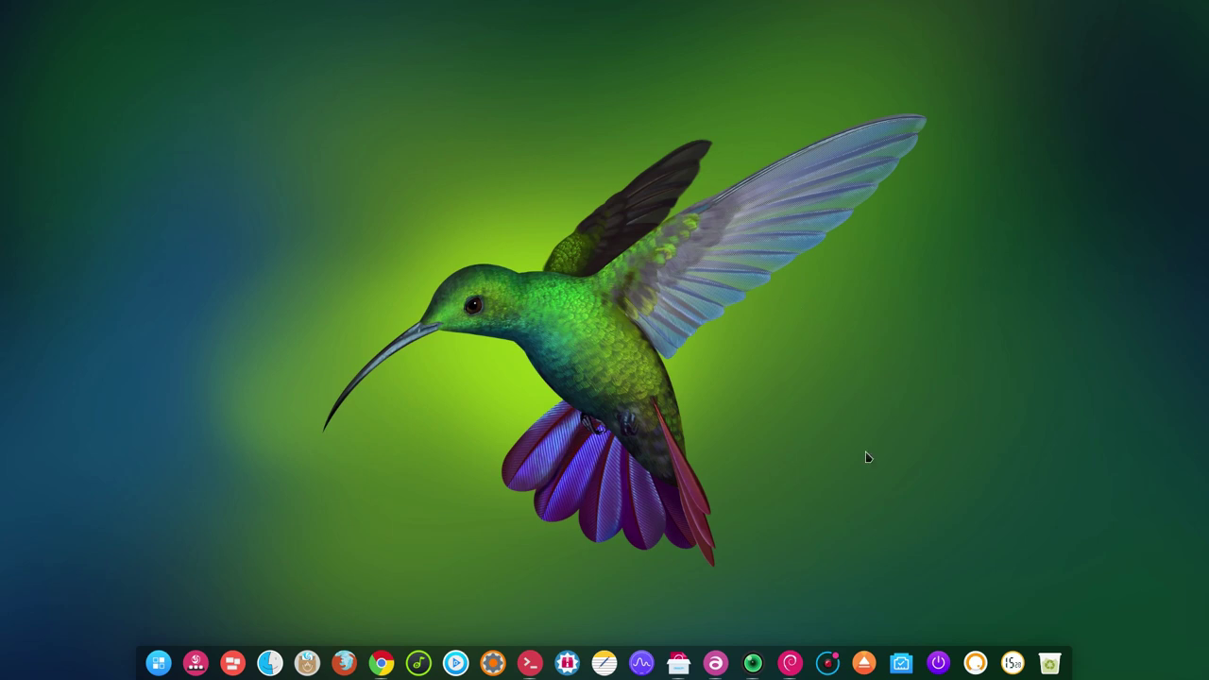
# - Return to Google Chrome's downloads, accept keeping vivaldi-stable_1.11.917.43-1_amd64.deb and minimize the browser
pyautogui.click(381, 664)
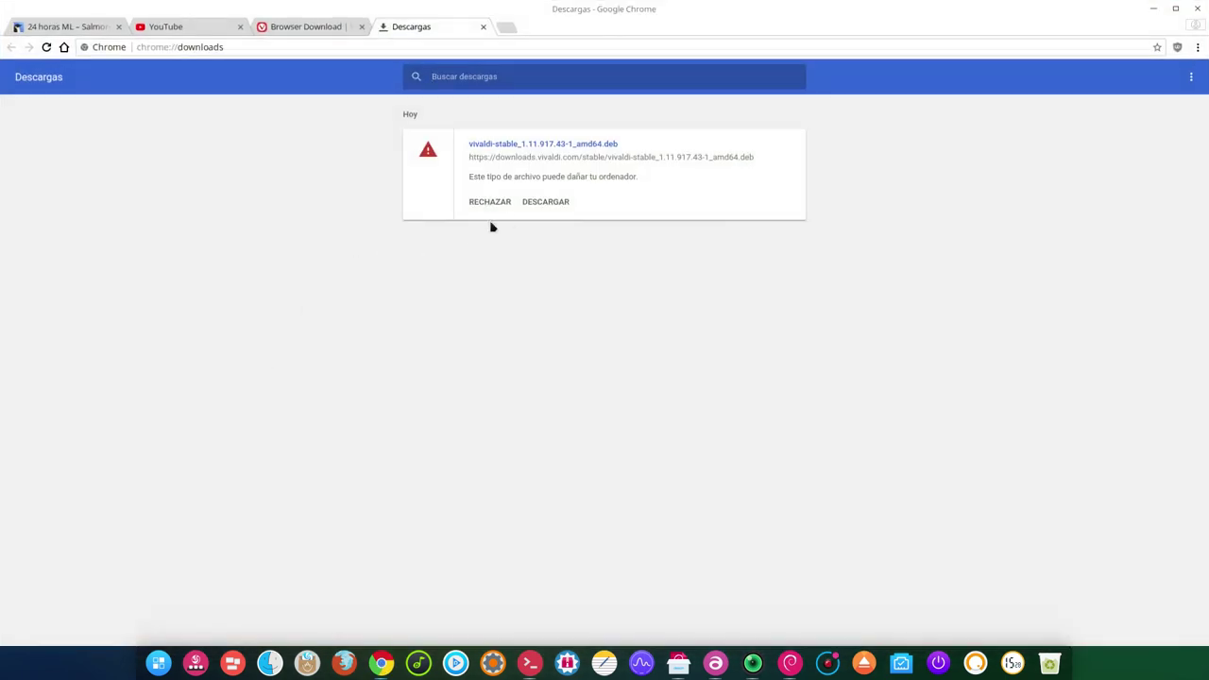
pyautogui.click(546, 202)
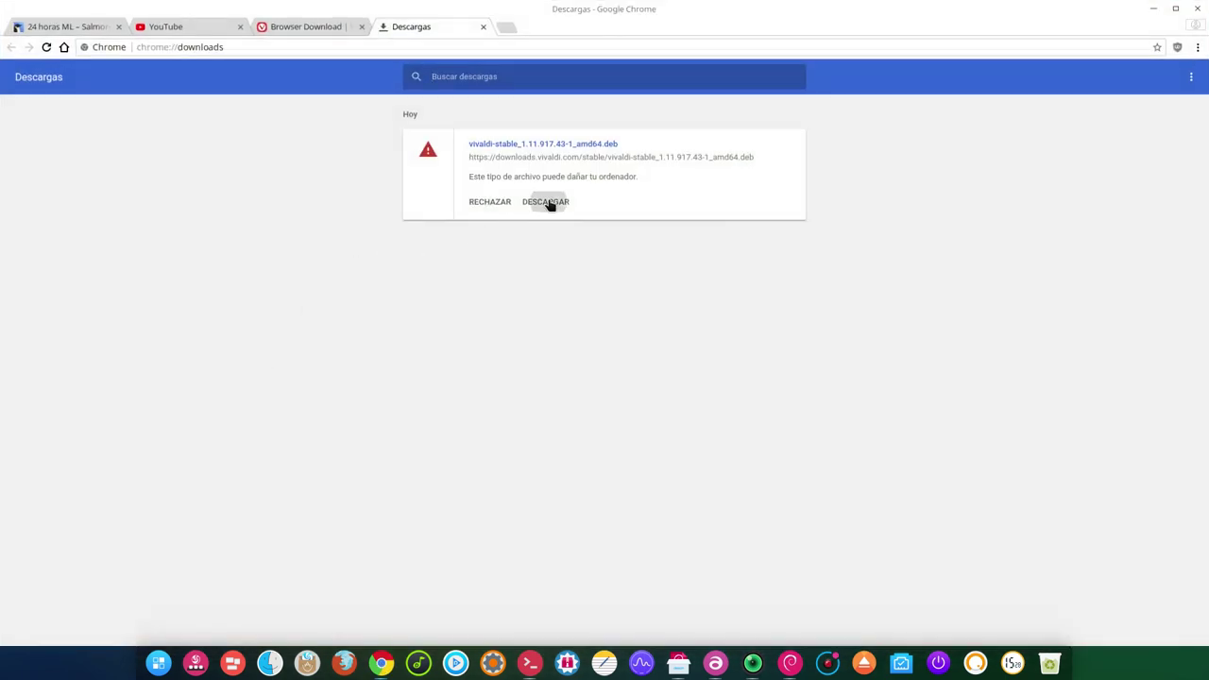
pyautogui.click(1153, 8)
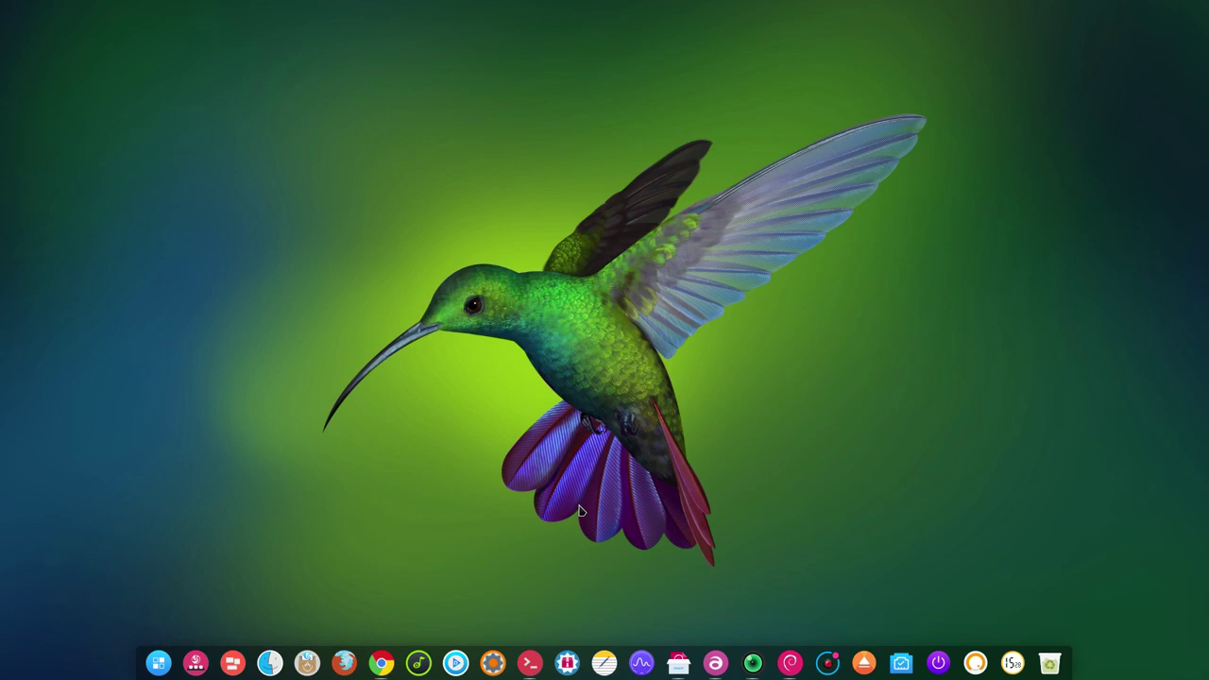
# - Restore Google Chrome and look through the "24 horas ML" article on Salmorejo Geek
pyautogui.click(381, 664)
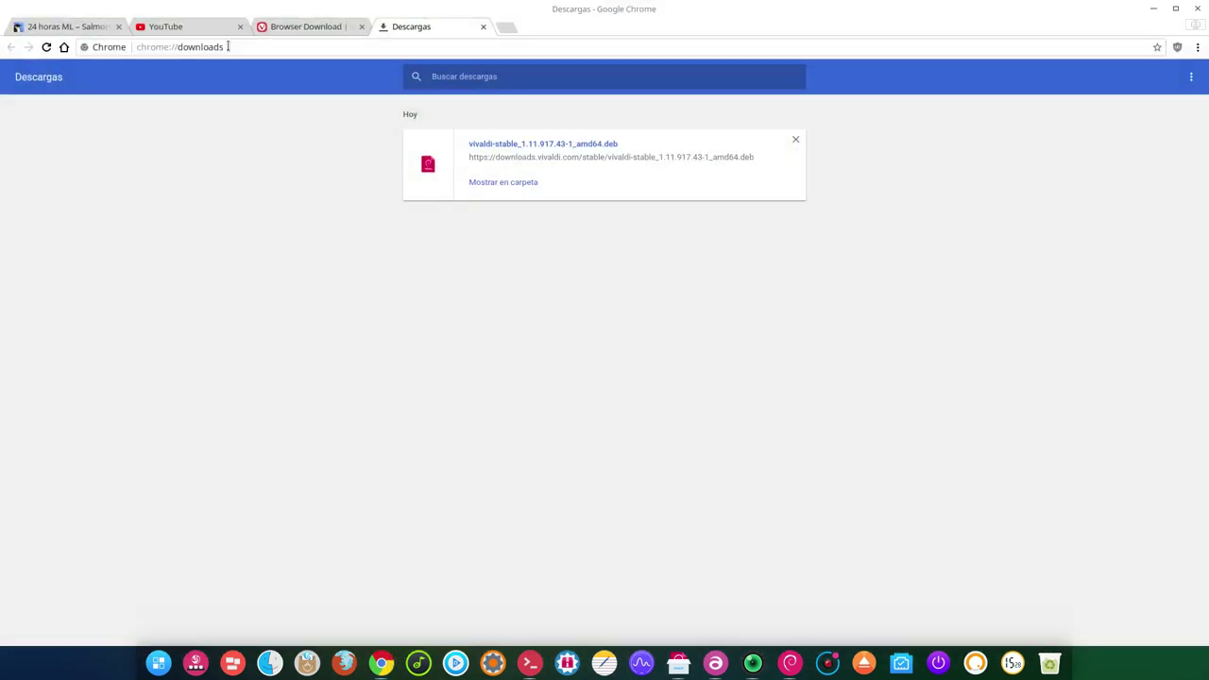
pyautogui.click(76, 28)
pyautogui.scroll(-2, 111, 231)
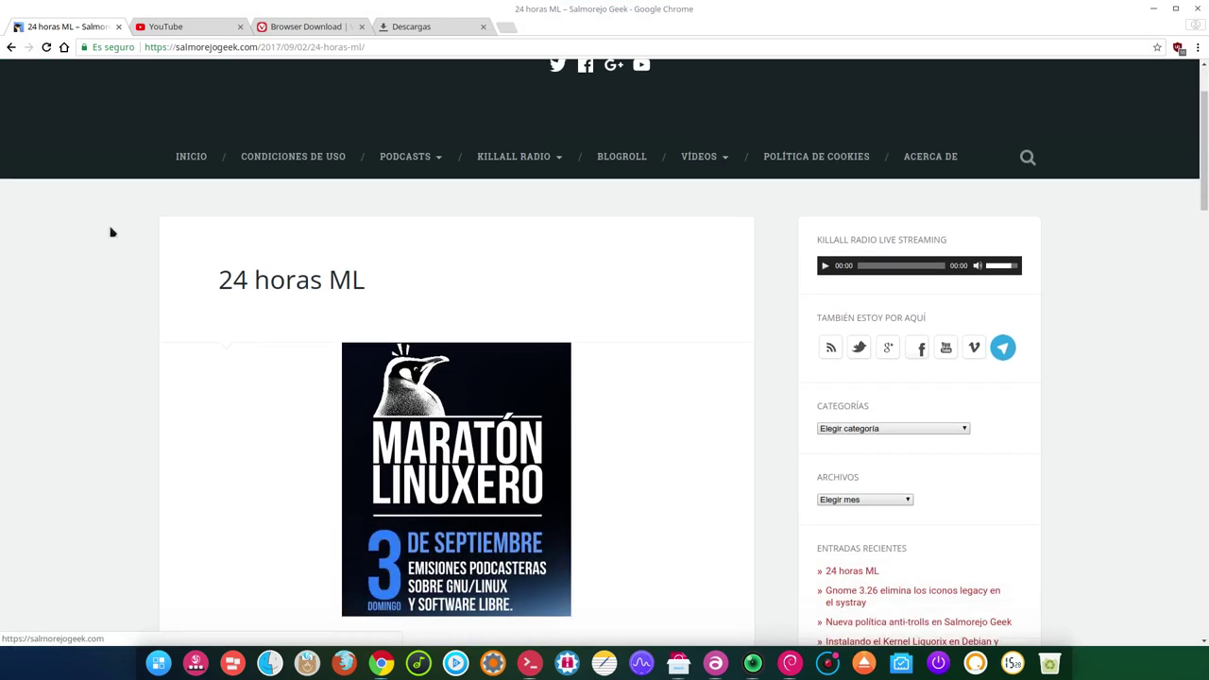
pyautogui.scroll(-10, 110, 232)
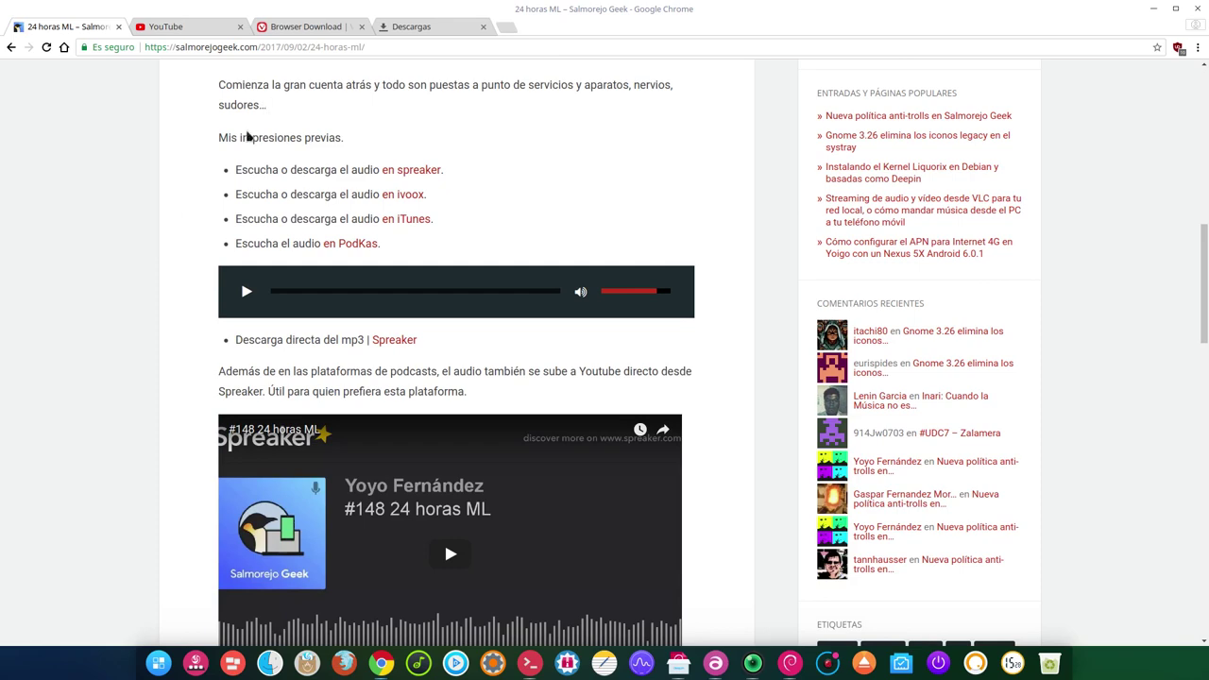
# - Minimize Google Chrome, open the Descargas folder in the file manager and select the Vivaldi DEB package
pyautogui.scroll(10, 189, 283)
pyautogui.scroll(2, 364, 259)
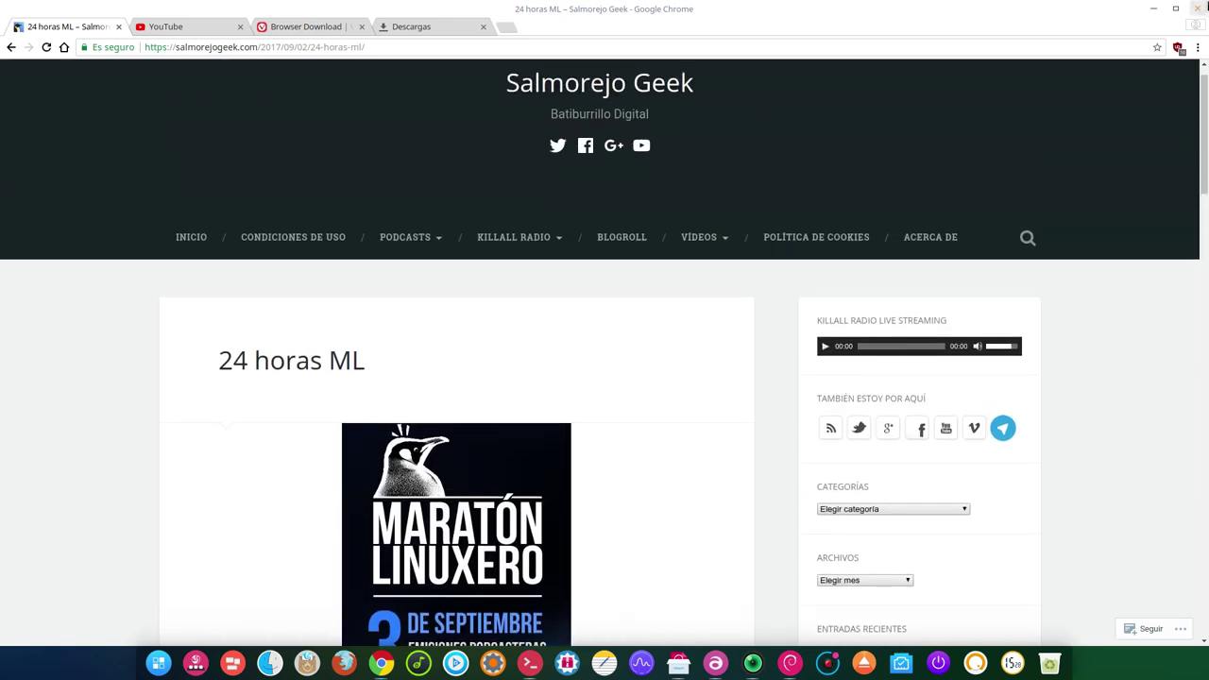
pyautogui.click(1153, 8)
pyautogui.click(270, 663)
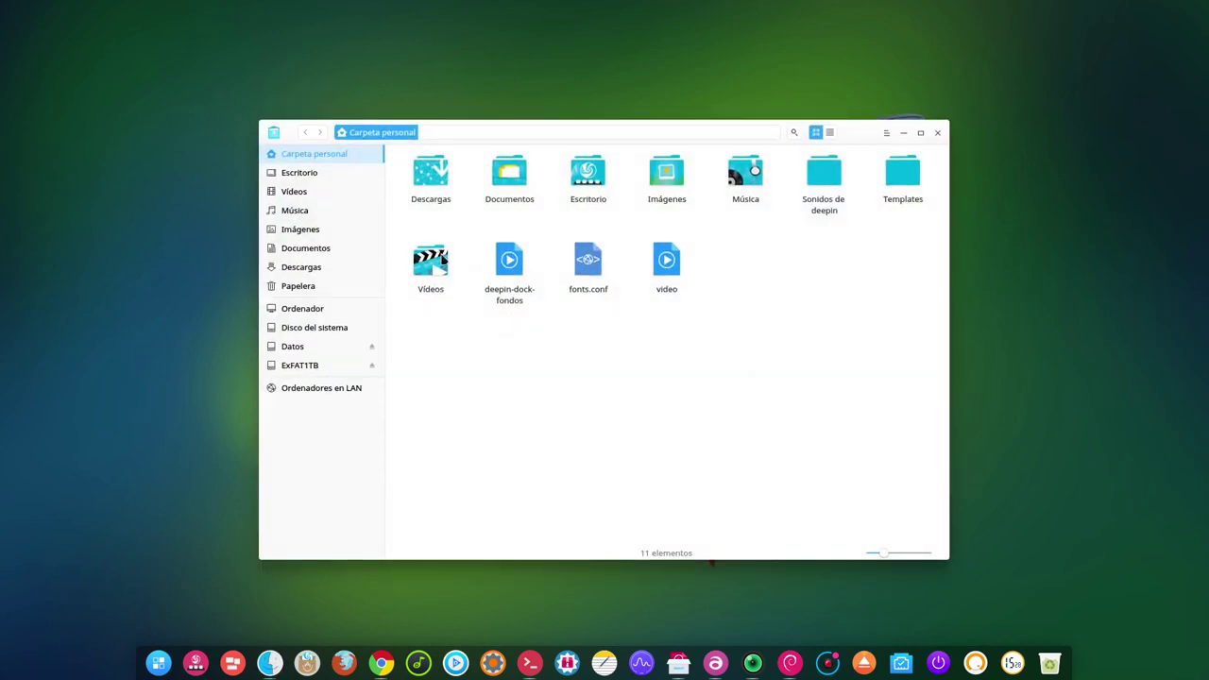
pyautogui.doubleClick(433, 184)
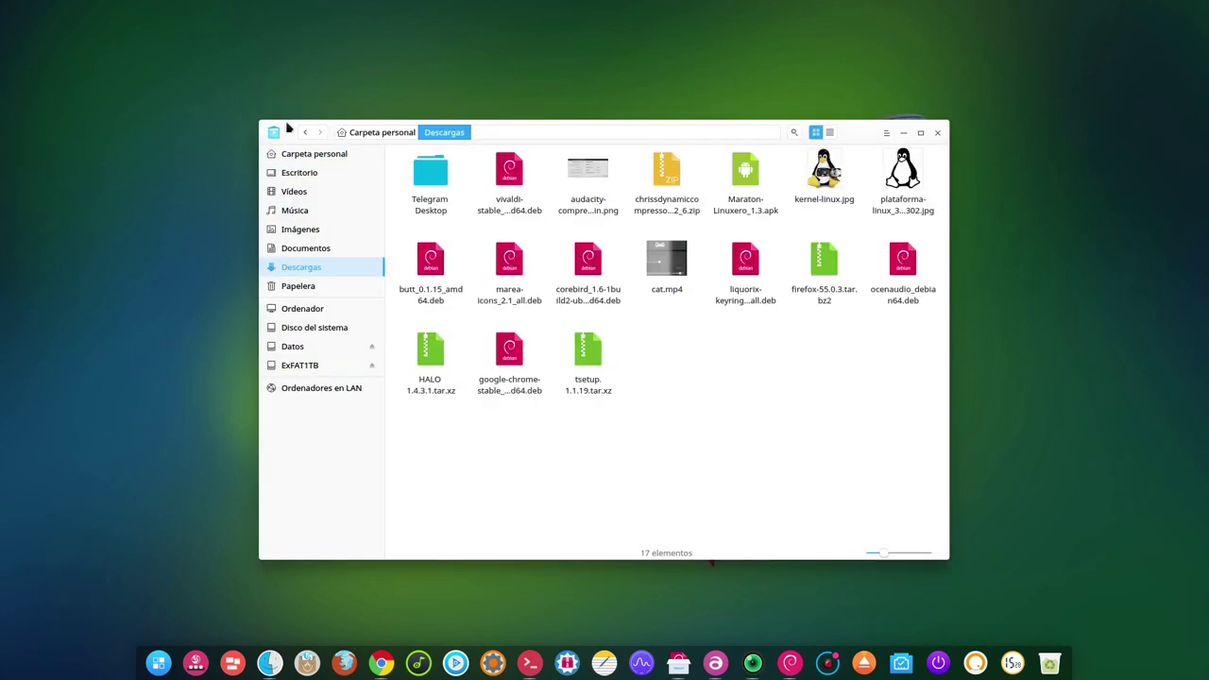
pyautogui.moveTo(289, 124); pyautogui.dragTo(122, 60)
pyautogui.click(335, 112)
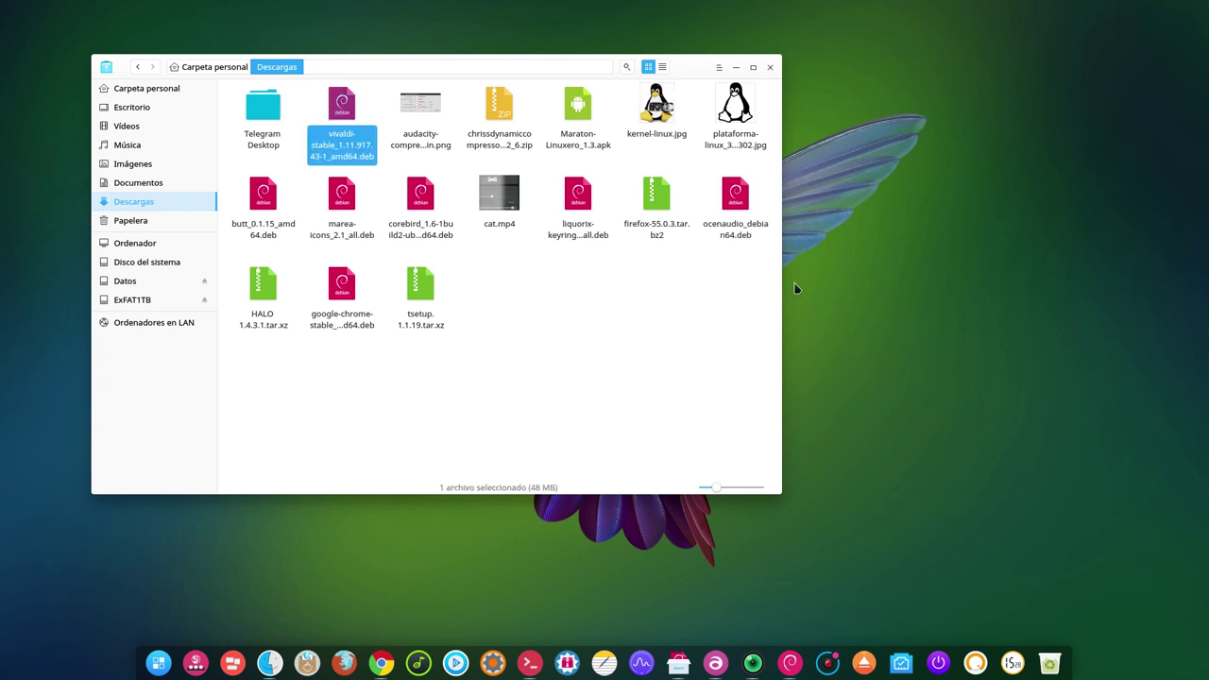
# - Bring up the background Deepin Package Manager and GDebi installer windows and close both
pyautogui.click(515, 356)
pyautogui.click(679, 664)
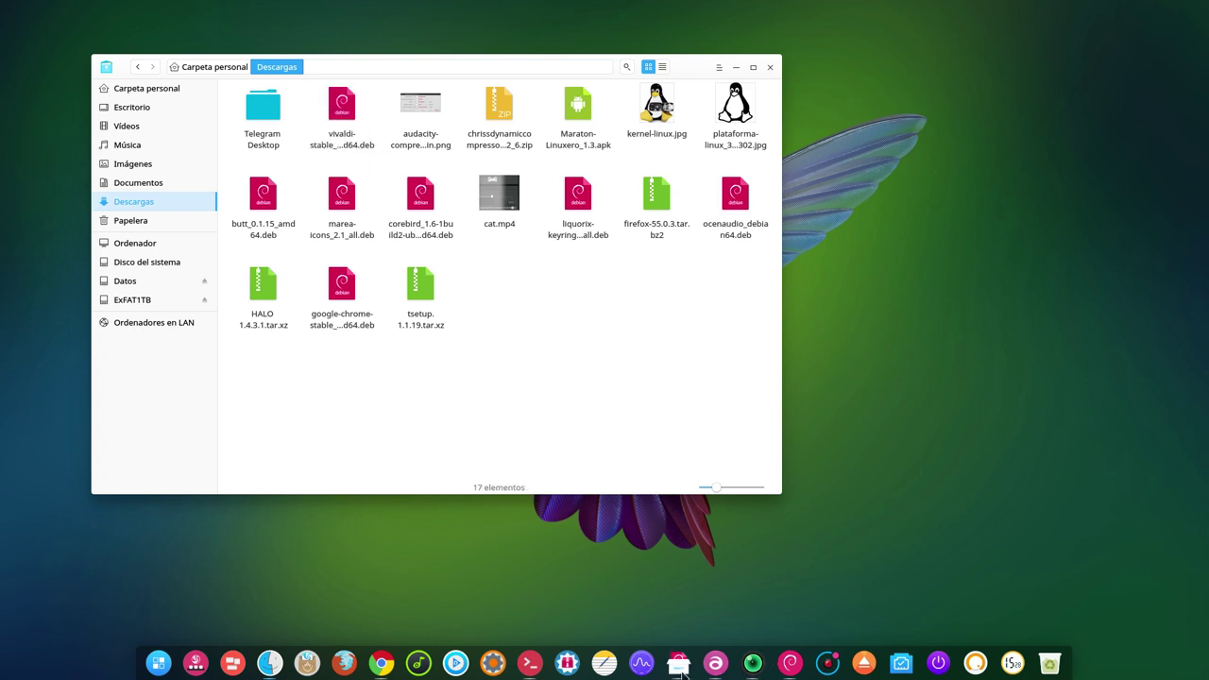
pyautogui.click(610, 67)
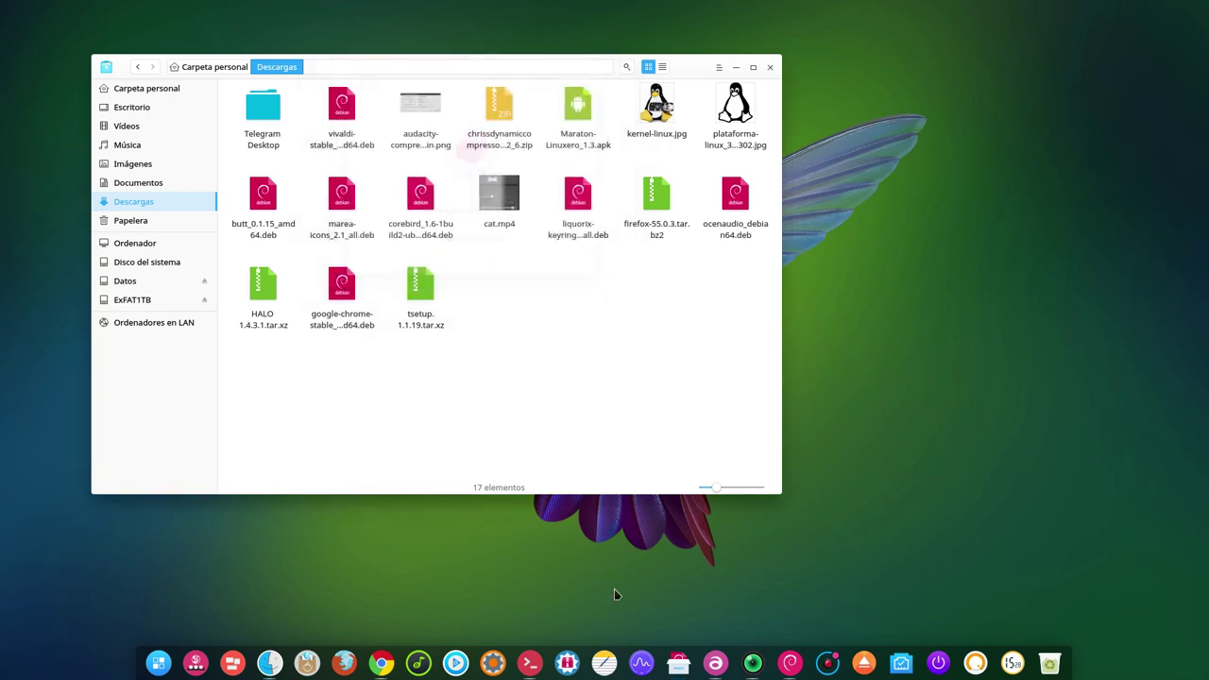
pyautogui.click(791, 664)
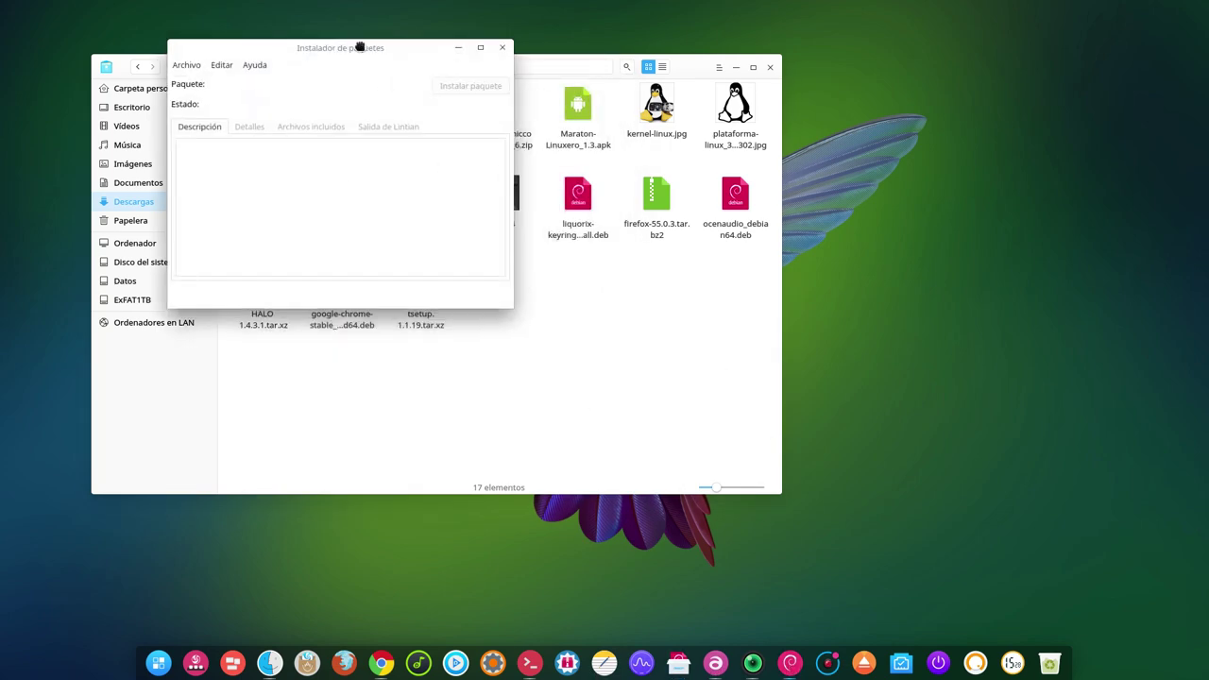
pyautogui.moveTo(364, 47); pyautogui.dragTo(883, 287)
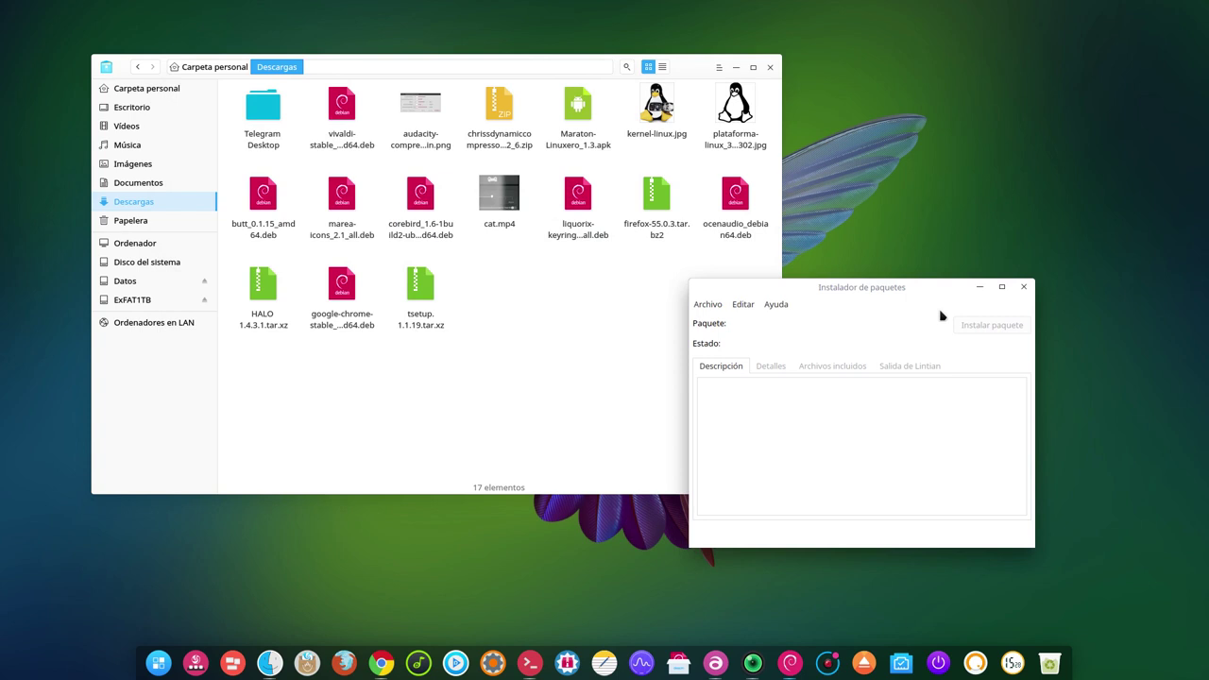
pyautogui.click(1023, 286)
# - Open the Vivaldi DEB with GDebi Package Installer, dismiss the software channel notice, view the package details and close the installer without installing
pyautogui.click(342, 106)
pyautogui.rightClick(344, 109)
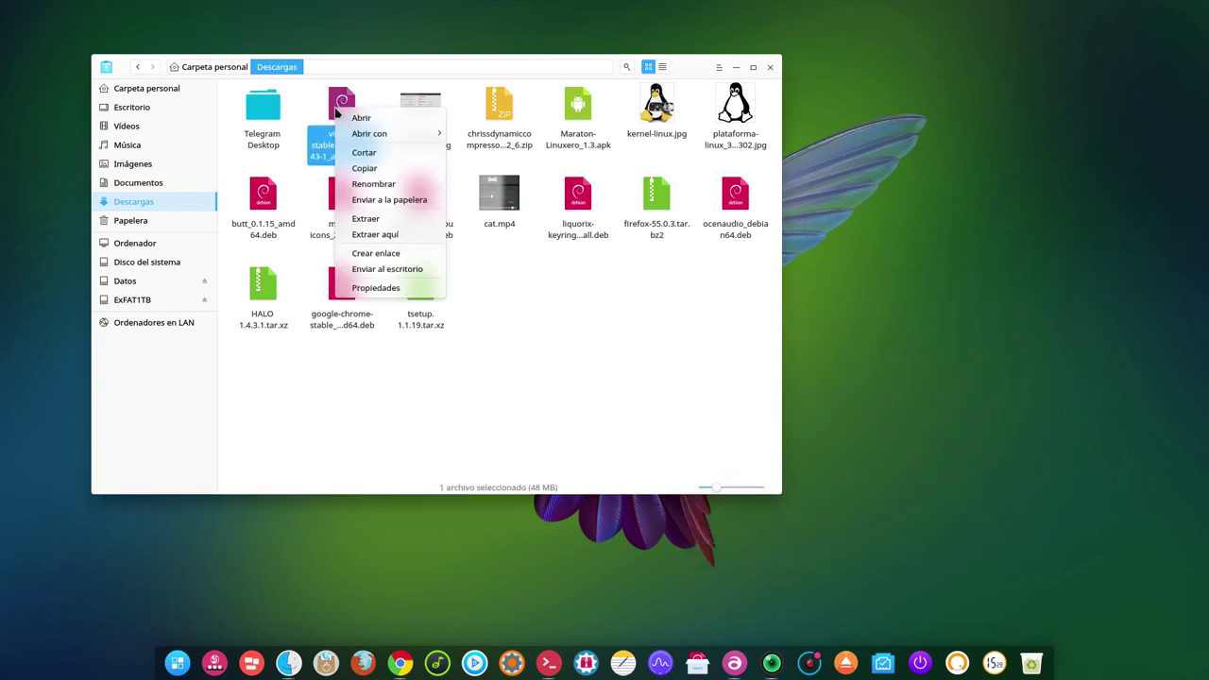
pyautogui.moveTo(358, 134)
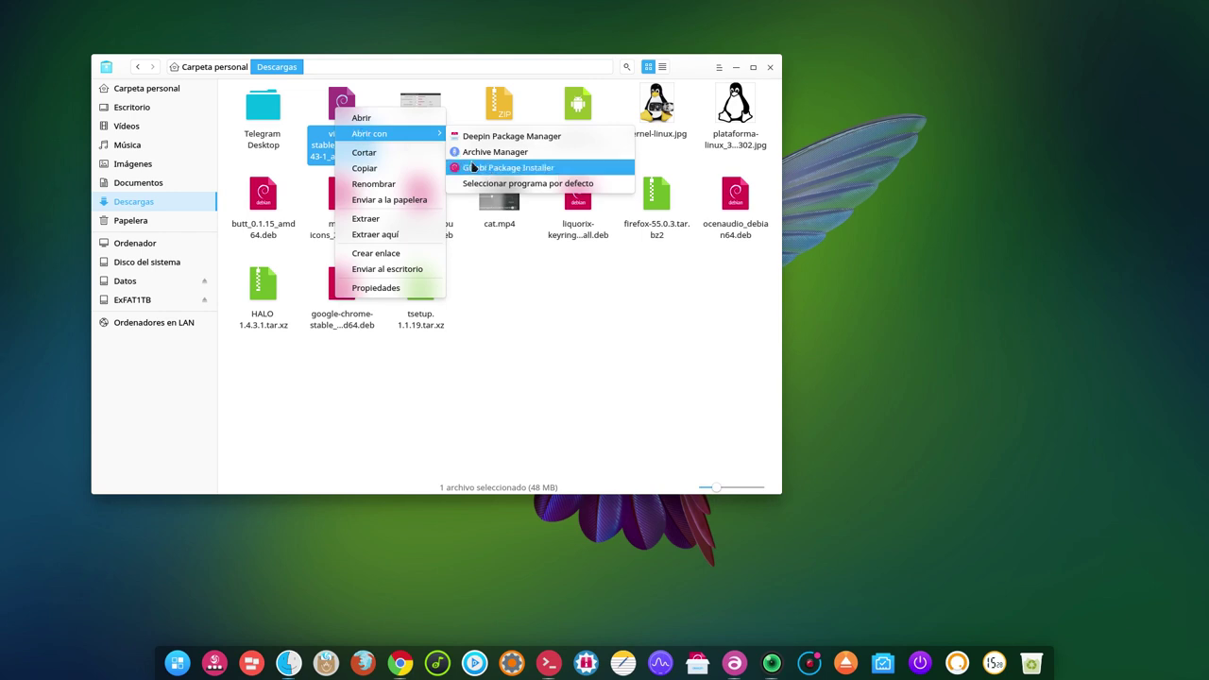
pyautogui.click(482, 170)
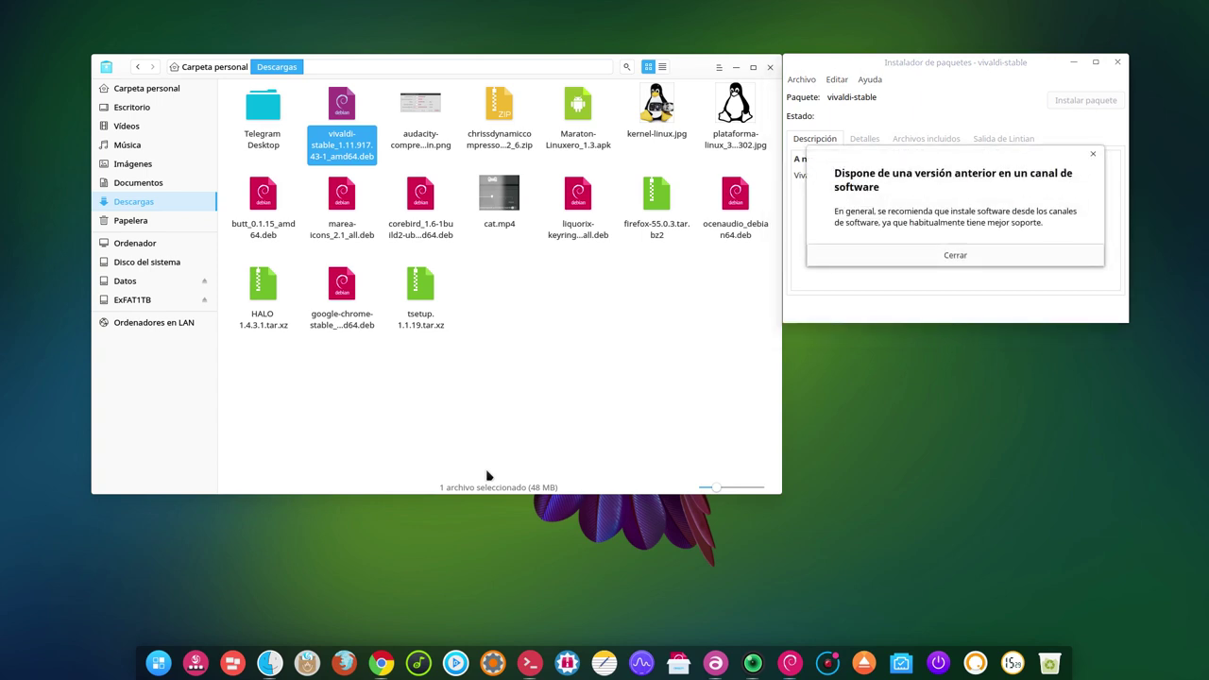
pyautogui.click(960, 257)
pyautogui.moveTo(980, 67); pyautogui.dragTo(886, 290)
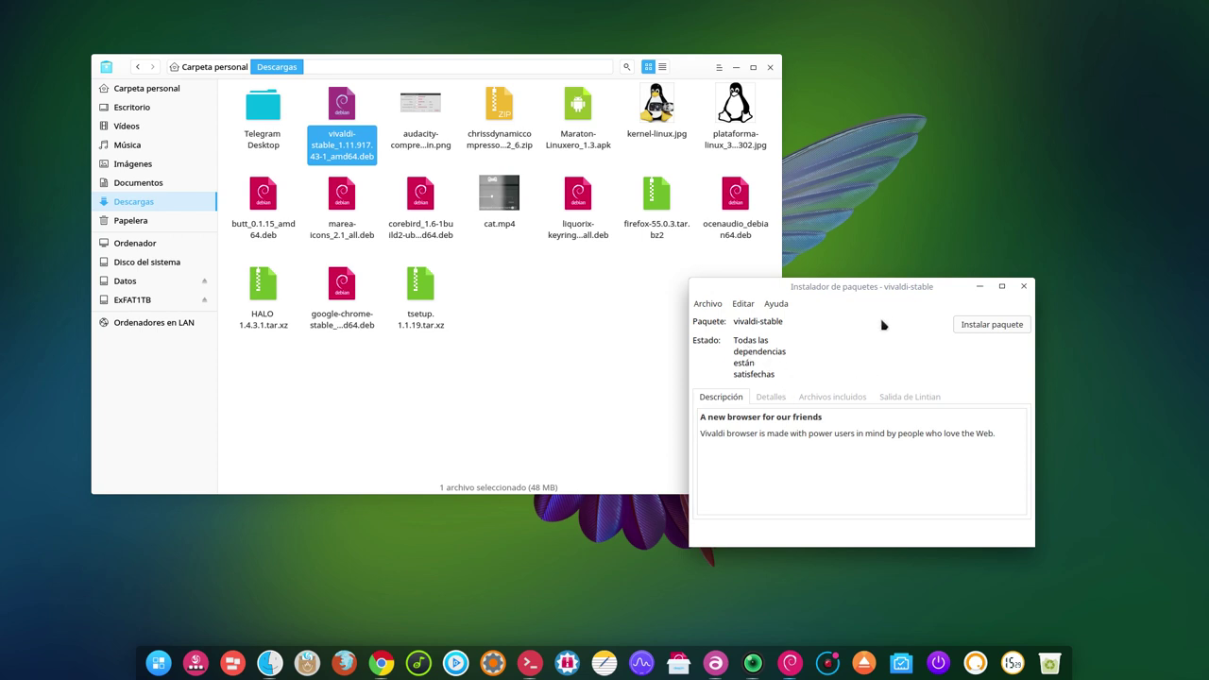
pyautogui.moveTo(877, 281); pyautogui.dragTo(789, 283)
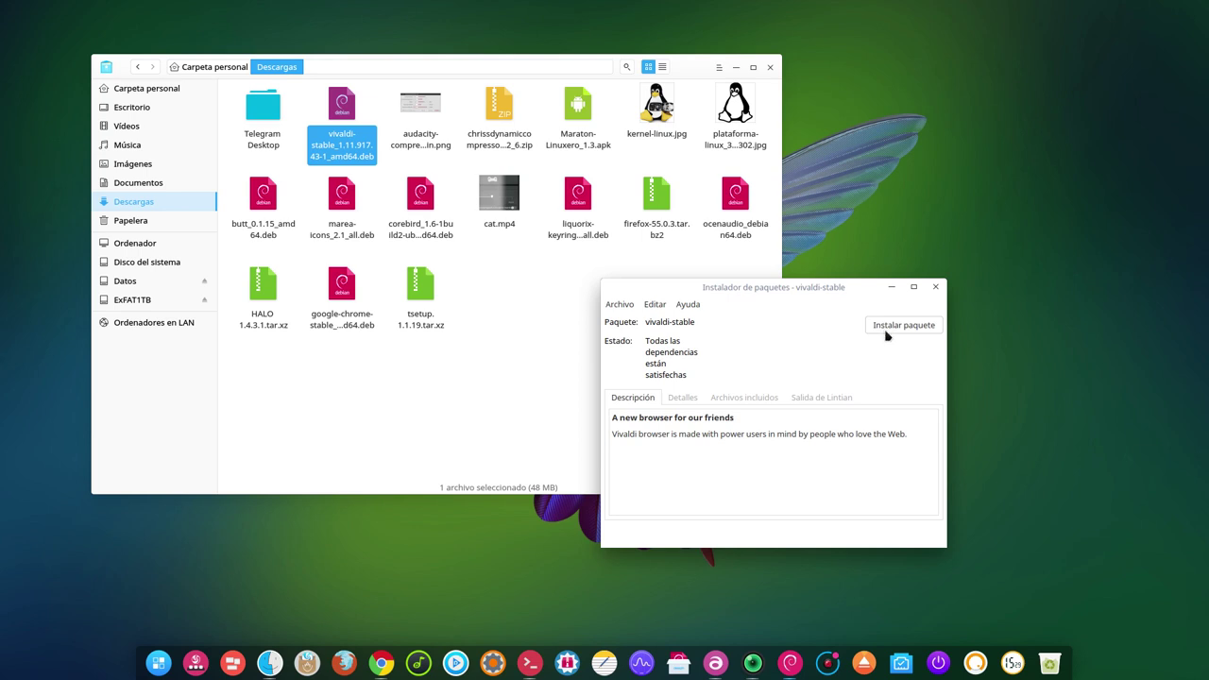
pyautogui.click(936, 287)
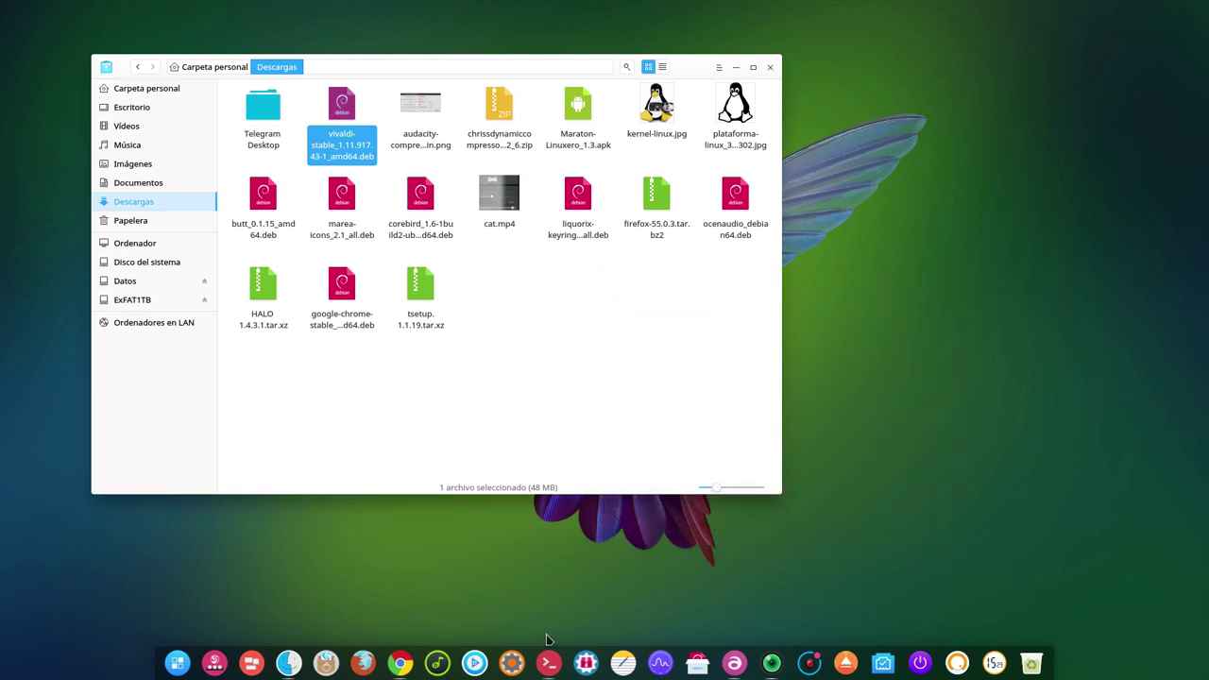
# - Find GDebi in the application launcher by searching "gd", open it and arrange it beside a narrower file manager window
pyautogui.click(178, 662)
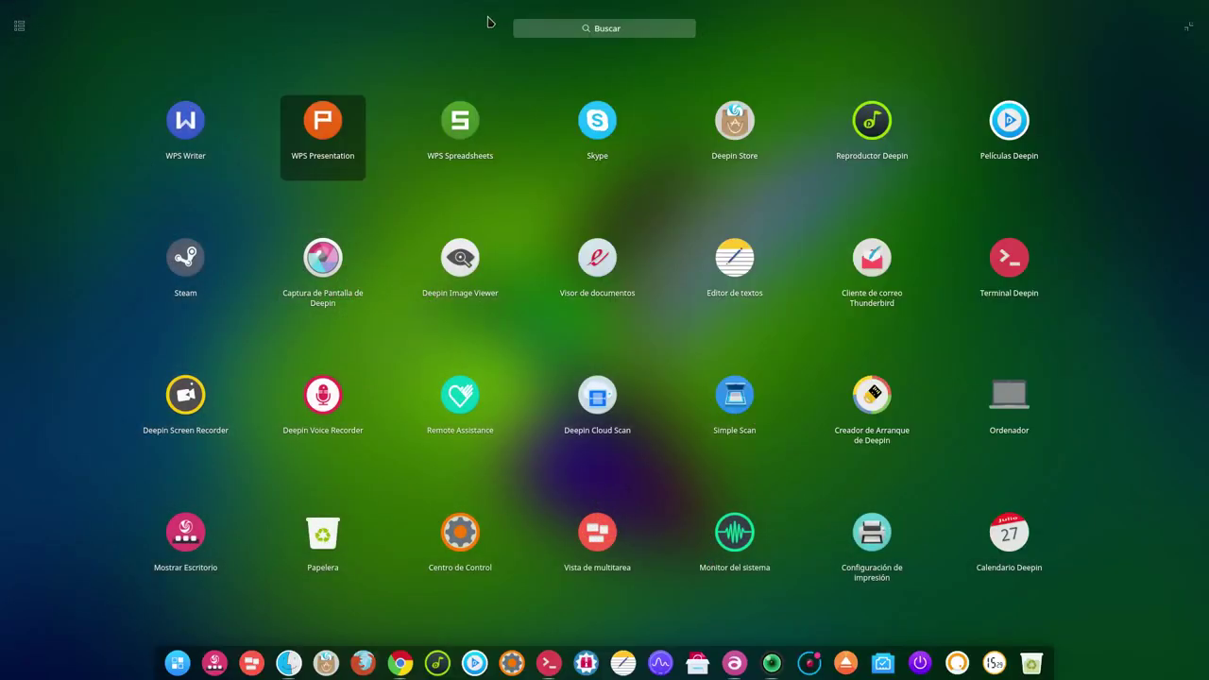
pyautogui.write('de')
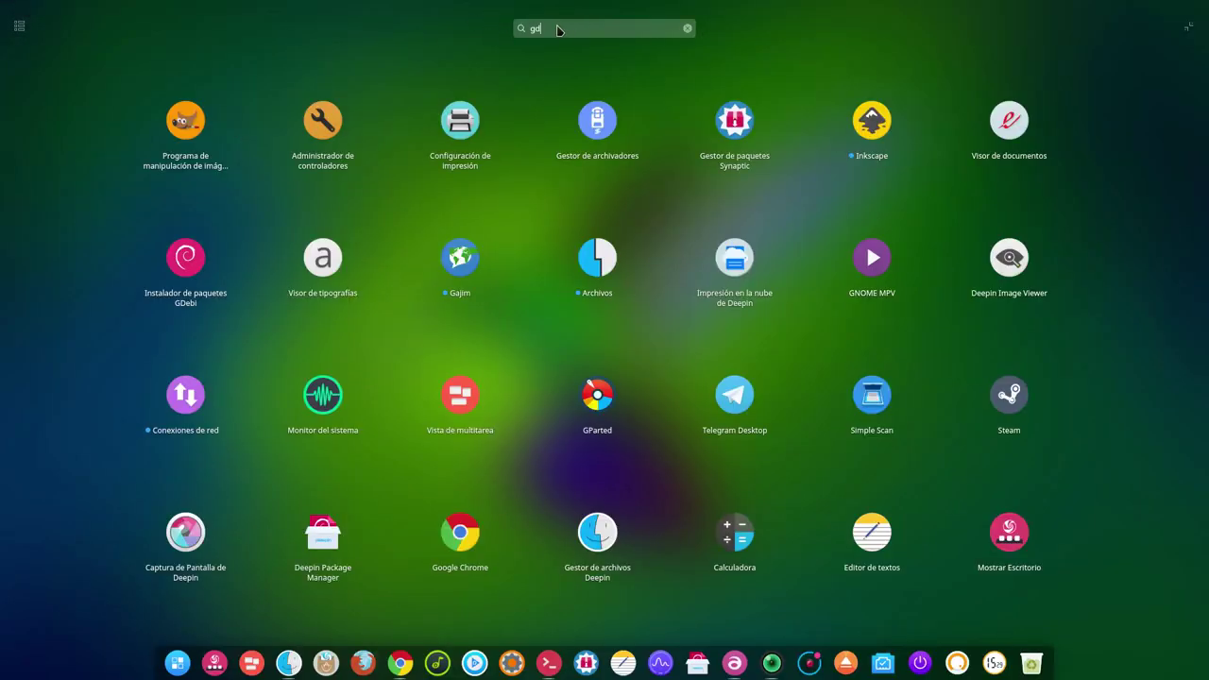
pyautogui.click(159, 111)
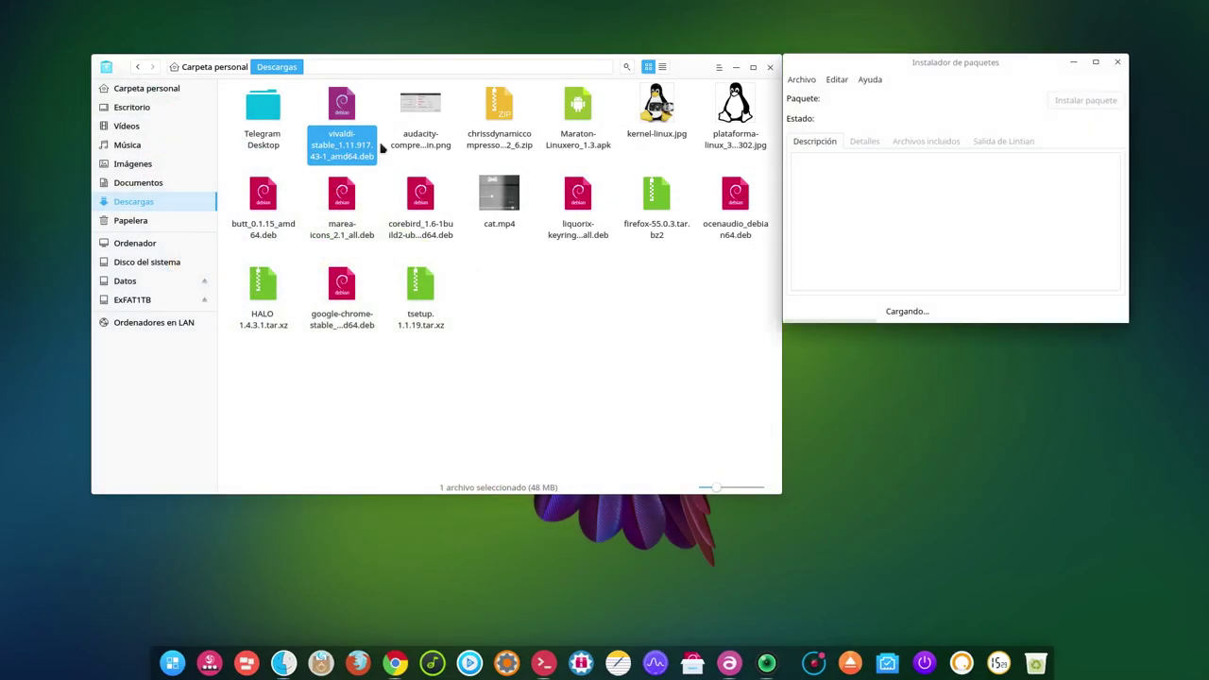
pyautogui.moveTo(976, 58); pyautogui.dragTo(977, 209)
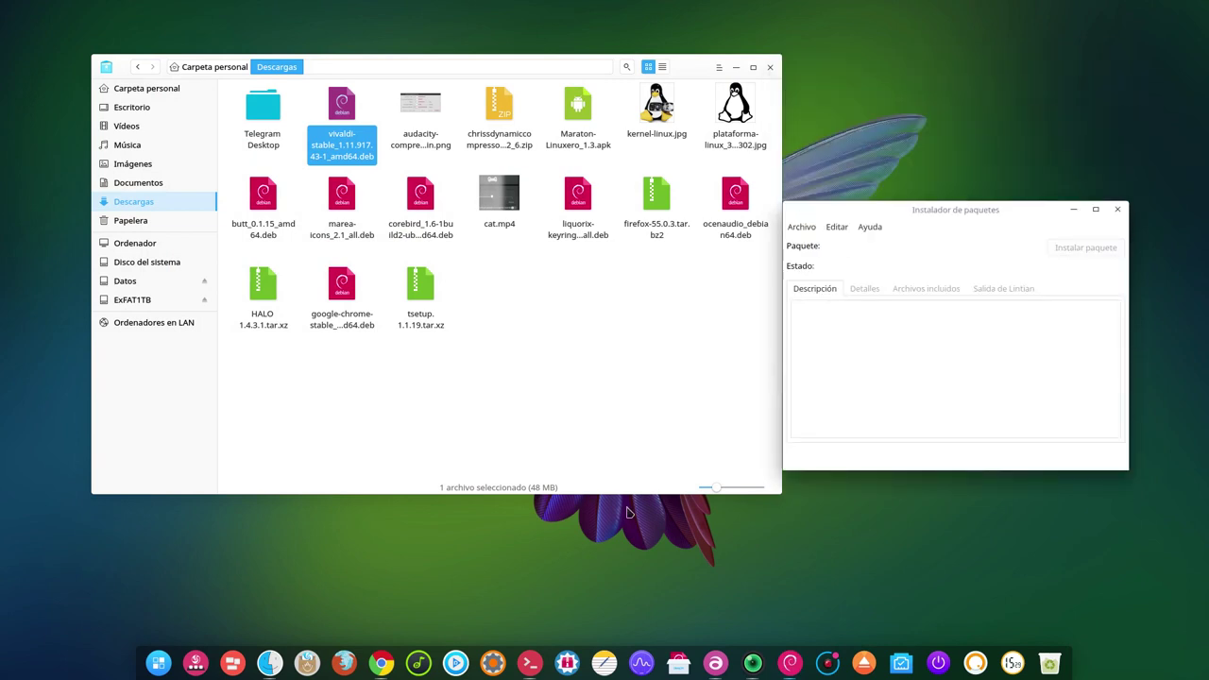
pyautogui.click(633, 399)
pyautogui.moveTo(779, 491); pyautogui.dragTo(628, 487)
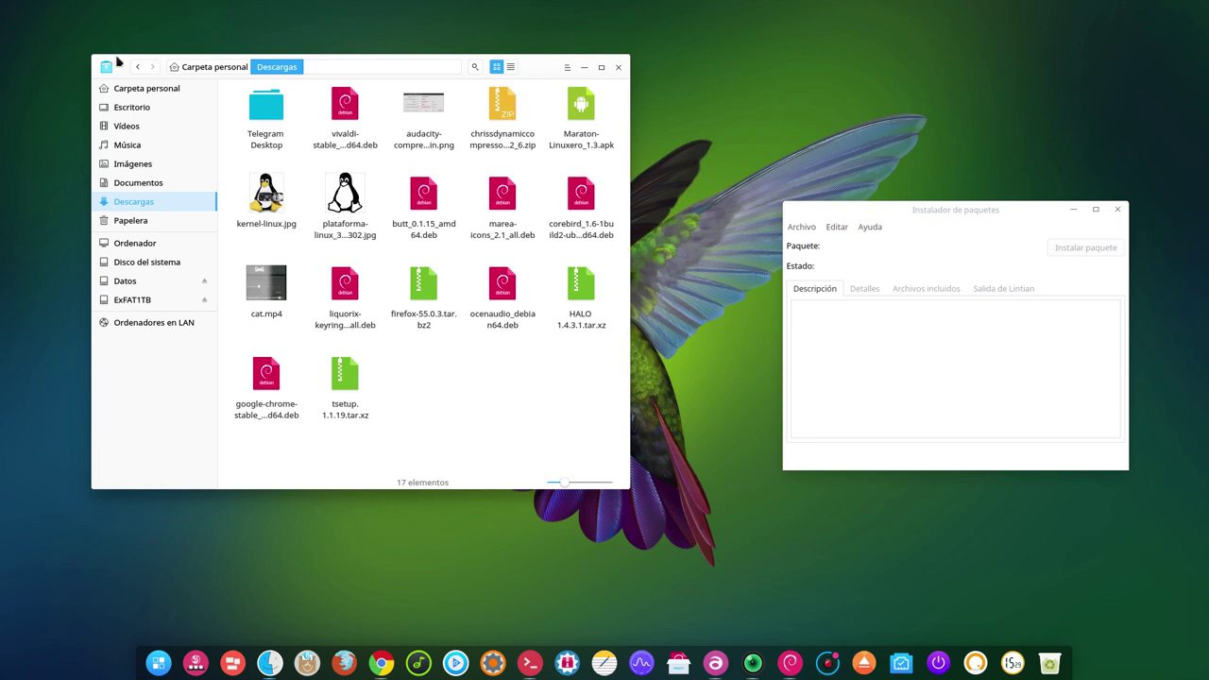
pyautogui.moveTo(117, 64); pyautogui.dragTo(89, 41)
# - Try to load the Vivaldi DEB into the empty GDebi window by dropping the file onto it, and close GDebi
pyautogui.moveTo(316, 95); pyautogui.dragTo(927, 384)
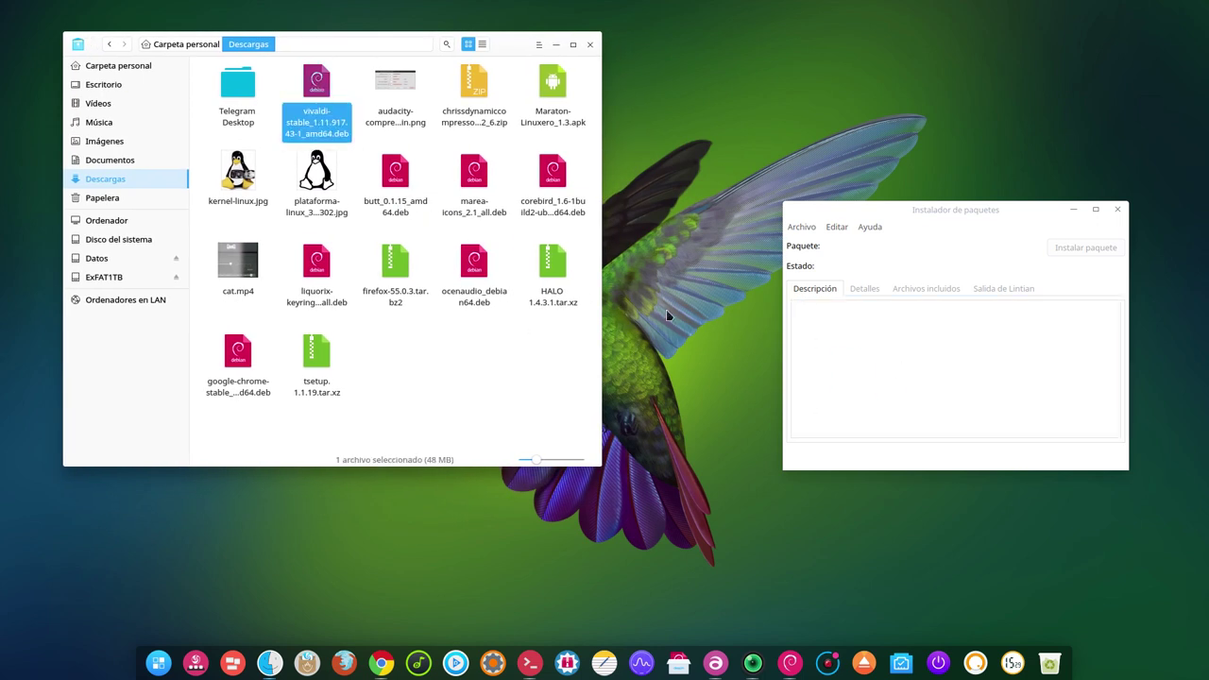
pyautogui.moveTo(977, 208); pyautogui.dragTo(833, 51)
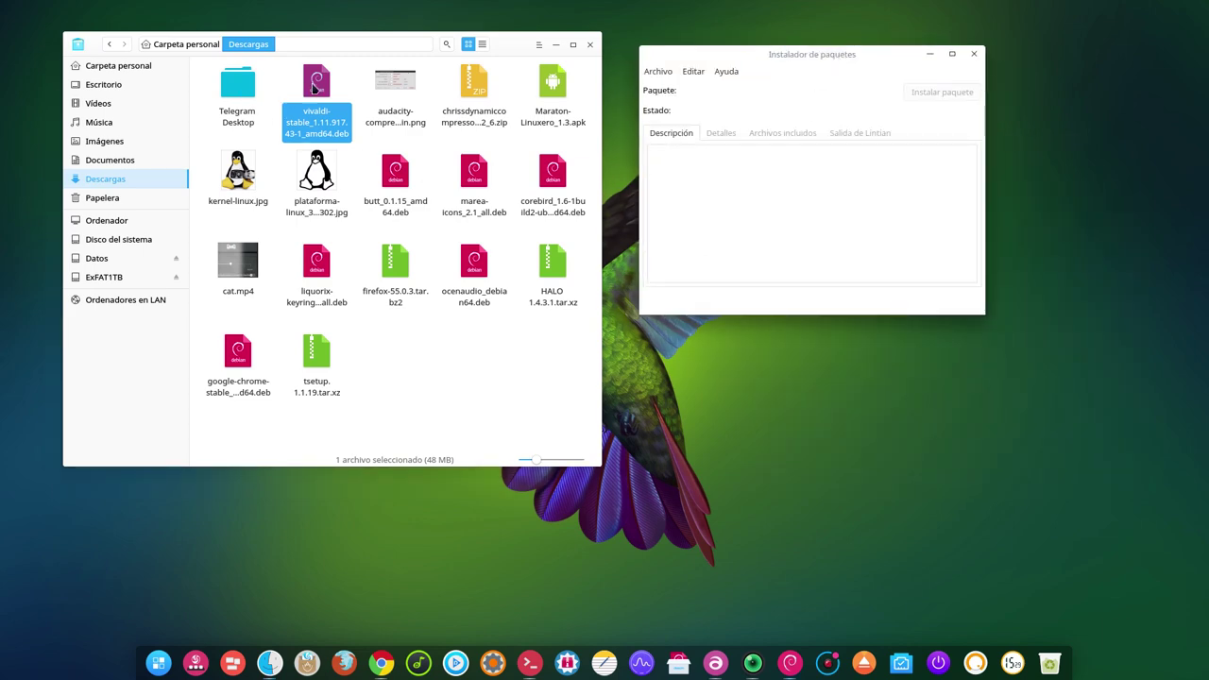
pyautogui.moveTo(314, 91); pyautogui.dragTo(837, 203)
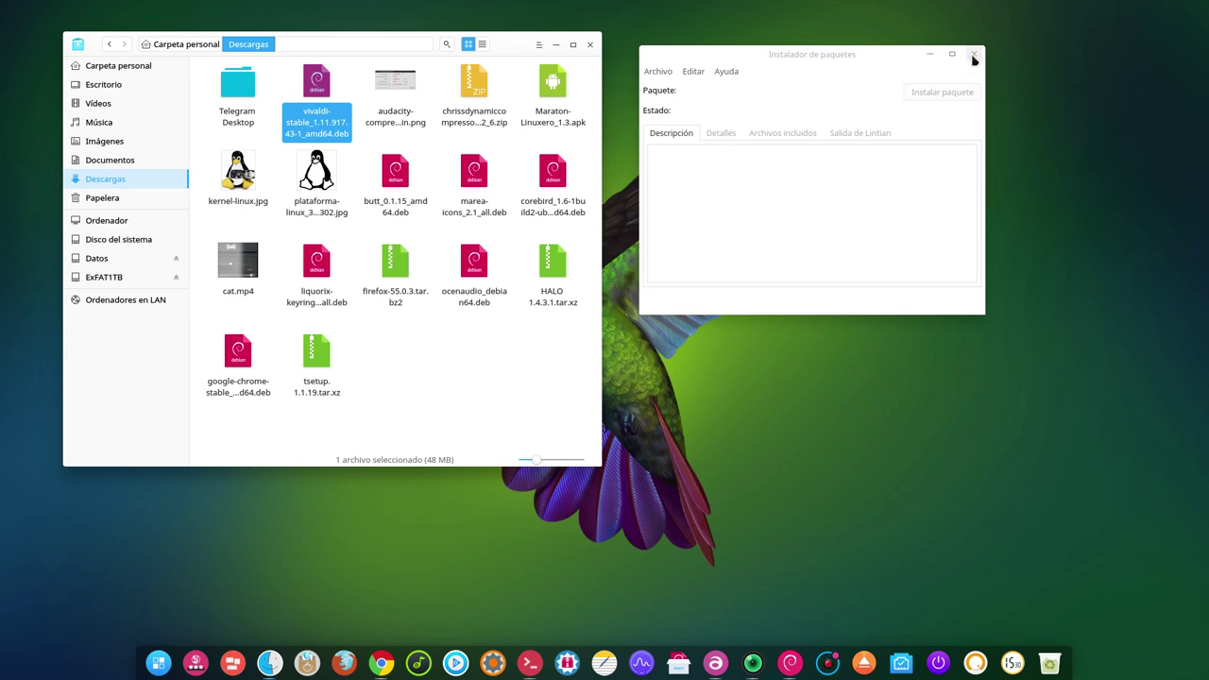
pyautogui.moveTo(824, 57); pyautogui.dragTo(826, 97)
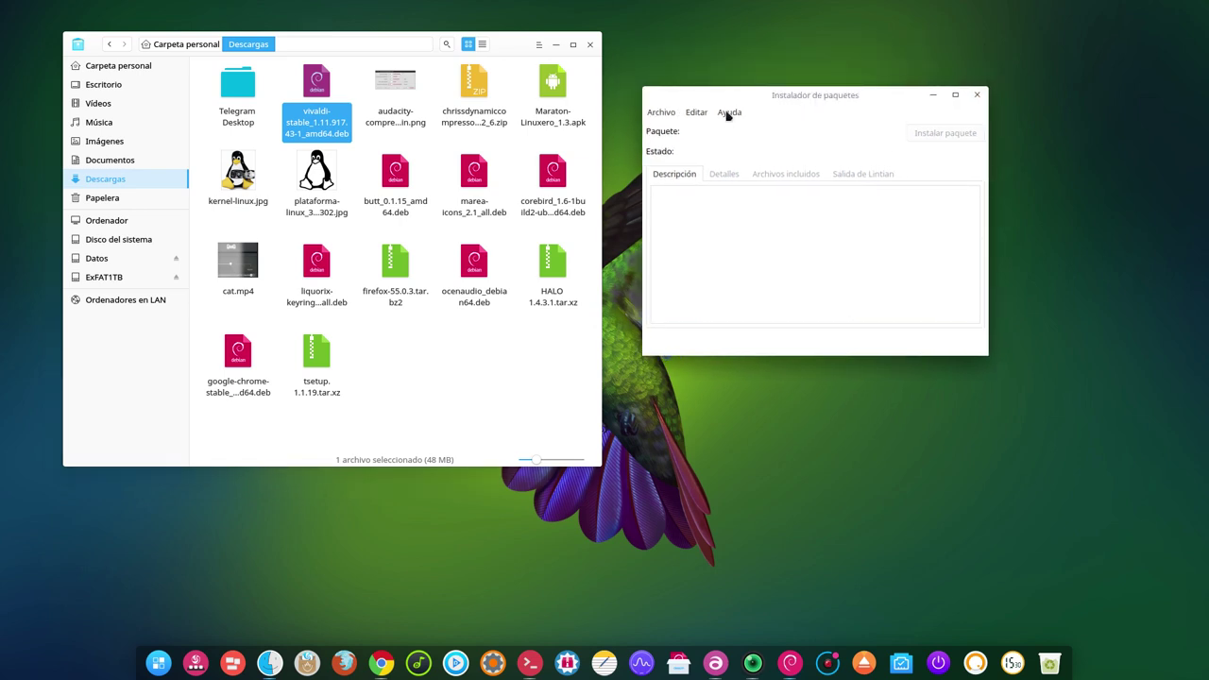
pyautogui.click(977, 94)
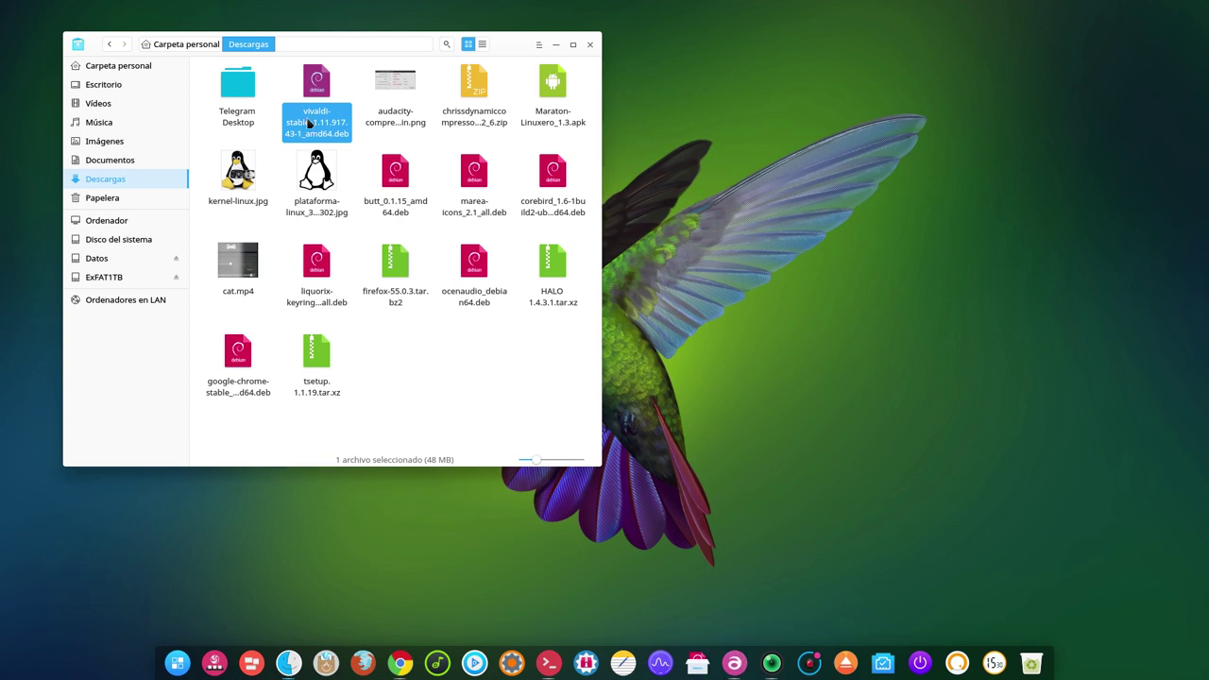
# - Open the Vivaldi DEB from Descargas with Deepin Package Manager, view its details beside the file manager and close it without installing
pyautogui.rightClick(319, 63)
pyautogui.click(429, 330)
pyautogui.rightClick(319, 92)
pyautogui.moveTo(362, 121)
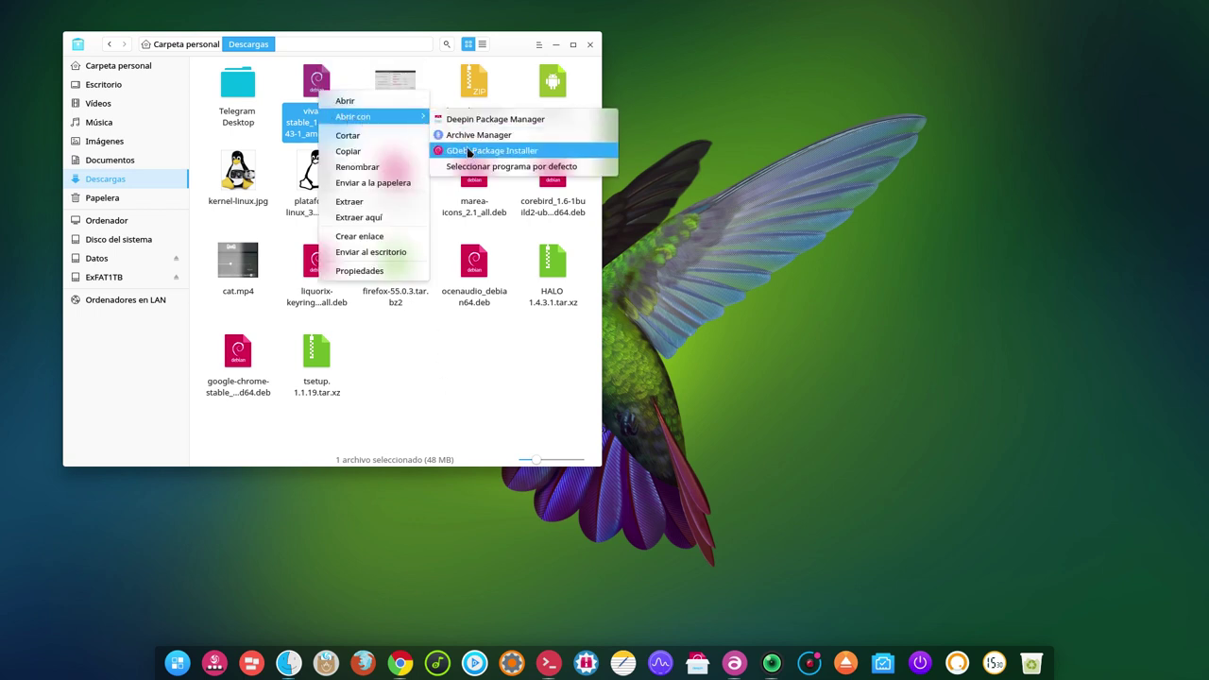
pyautogui.click(475, 128)
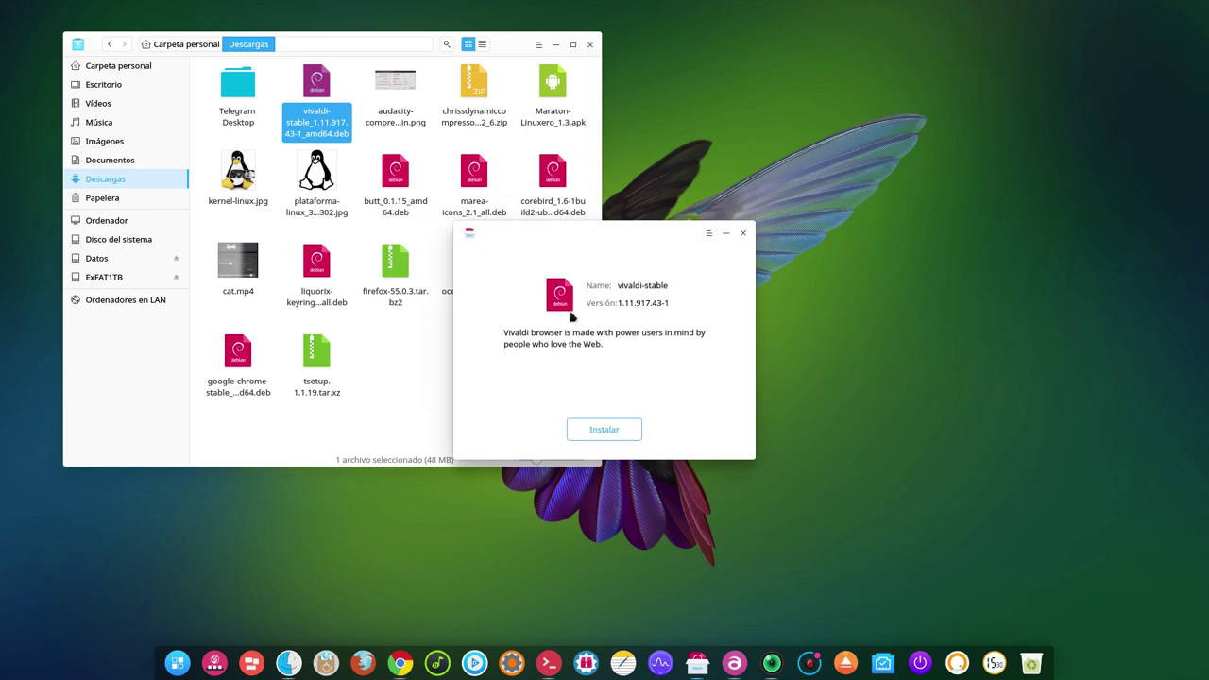
pyautogui.moveTo(594, 230); pyautogui.dragTo(911, 170)
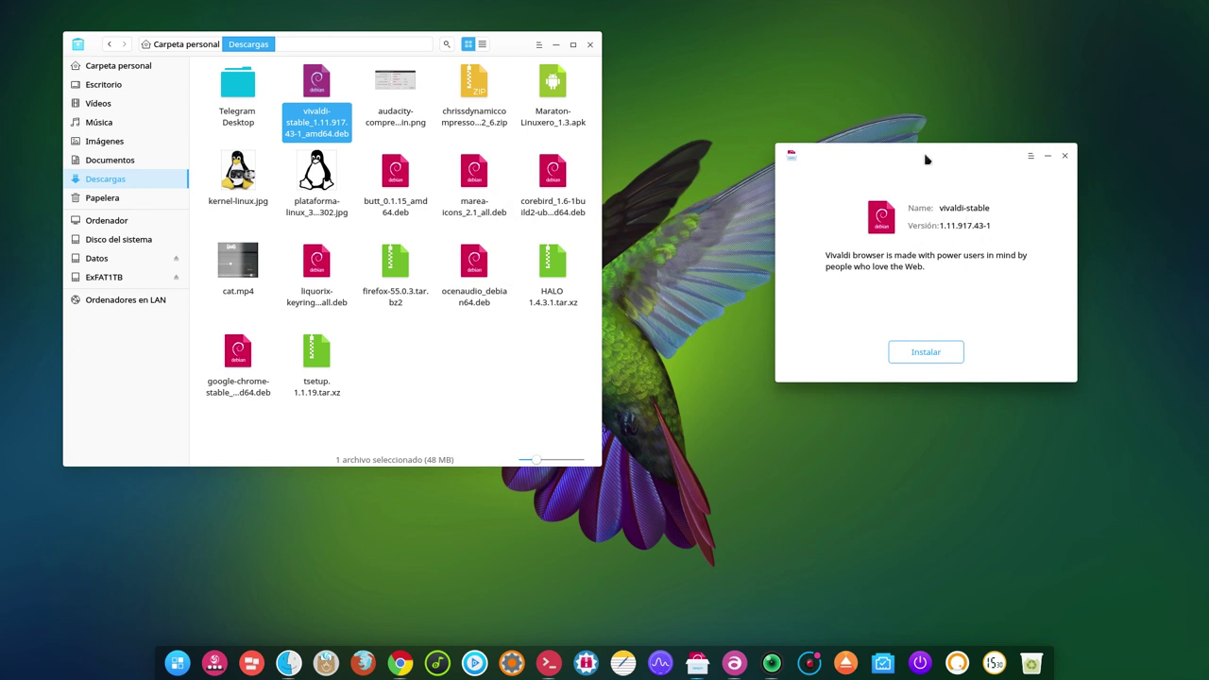
pyautogui.moveTo(925, 157); pyautogui.dragTo(891, 140)
pyautogui.click(900, 346)
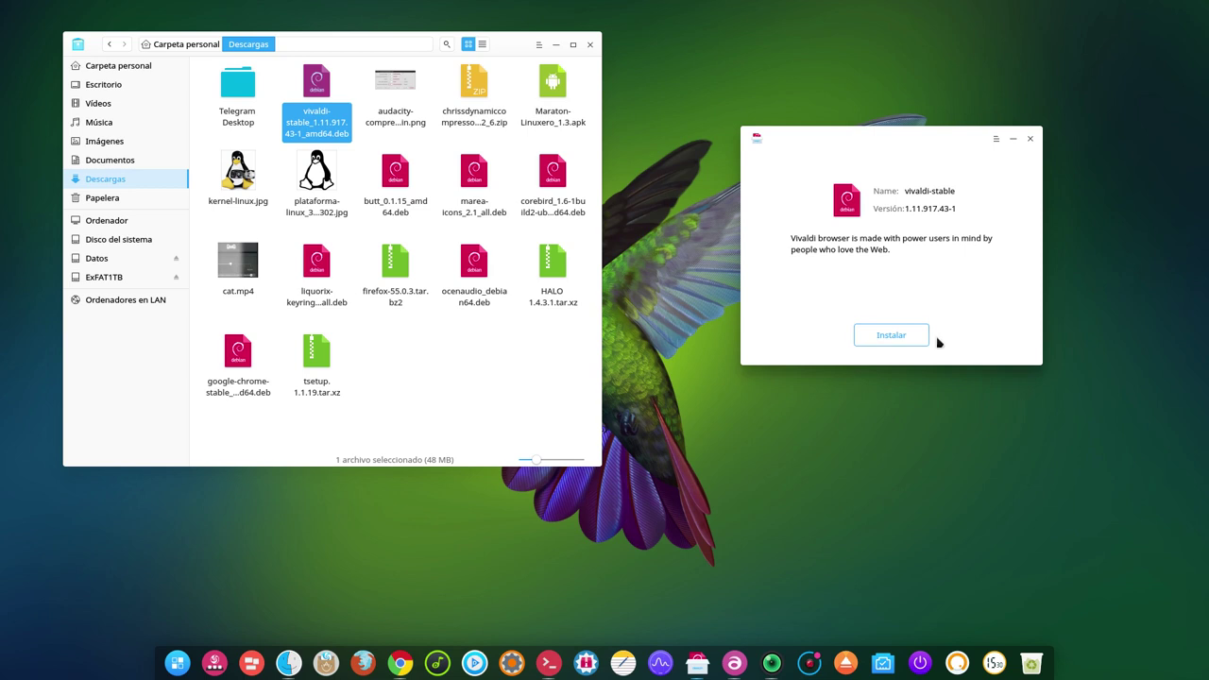
pyautogui.click(1031, 139)
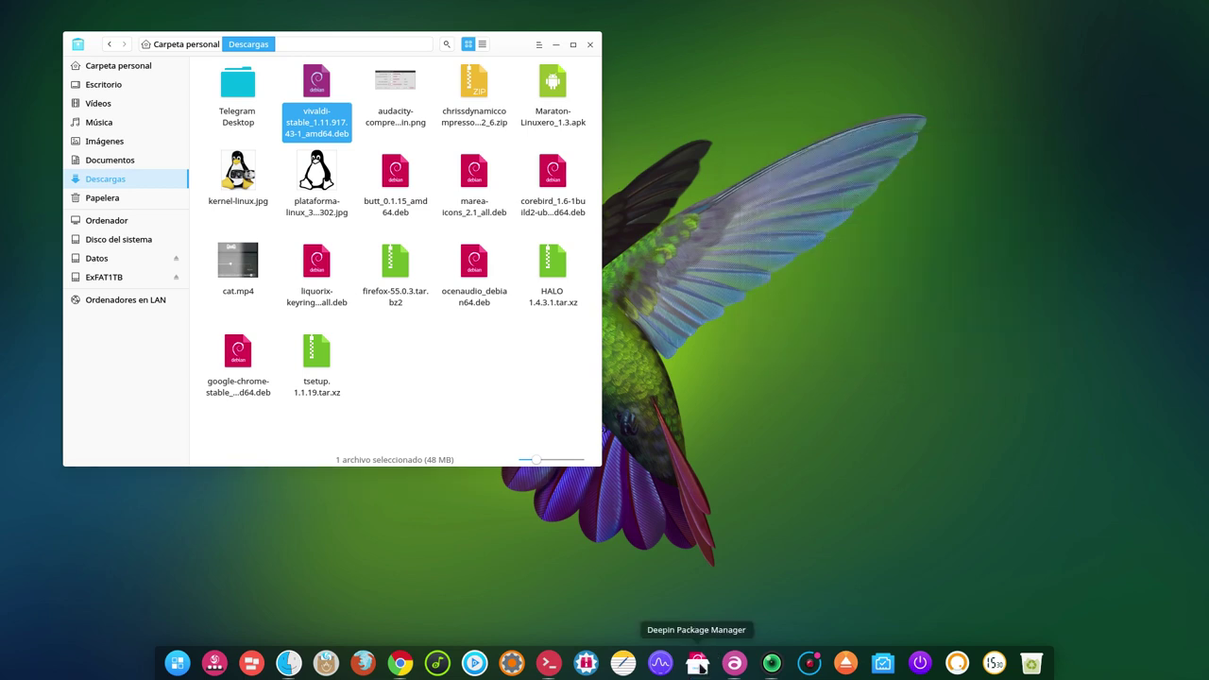
# - Launch Deepin Package Manager on its own, load the Vivaldi DEB by dropping it onto the window, and close it without installing
pyautogui.click(697, 664)
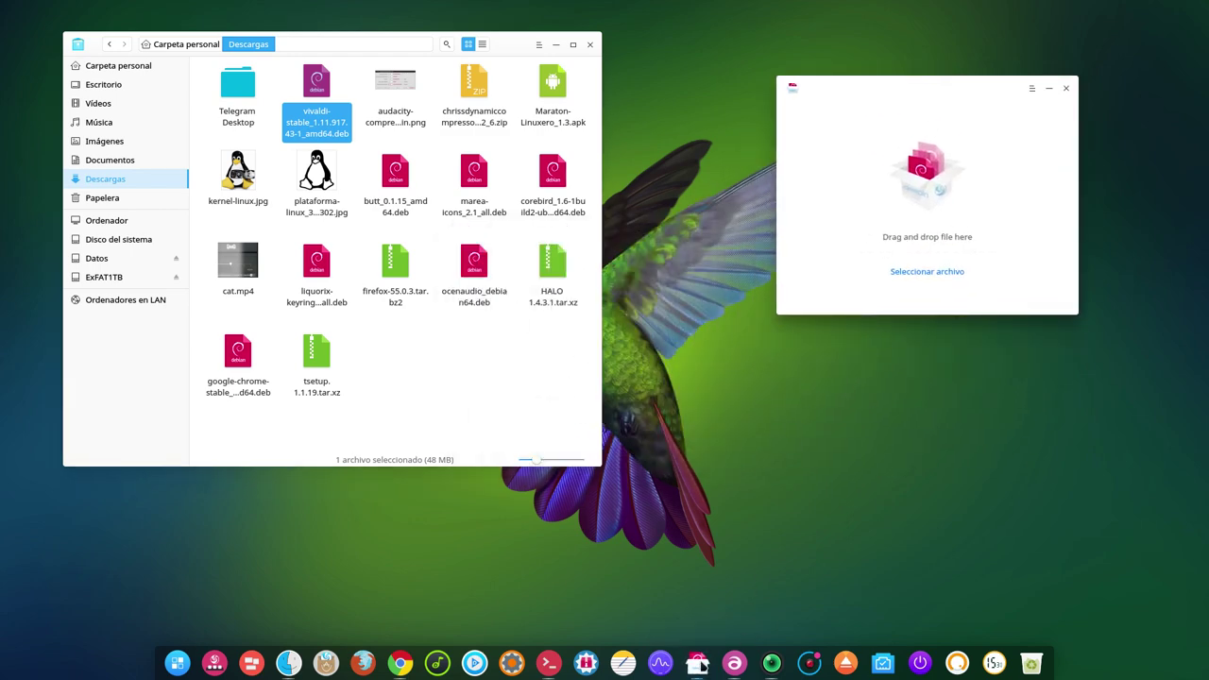
pyautogui.moveTo(697, 664)
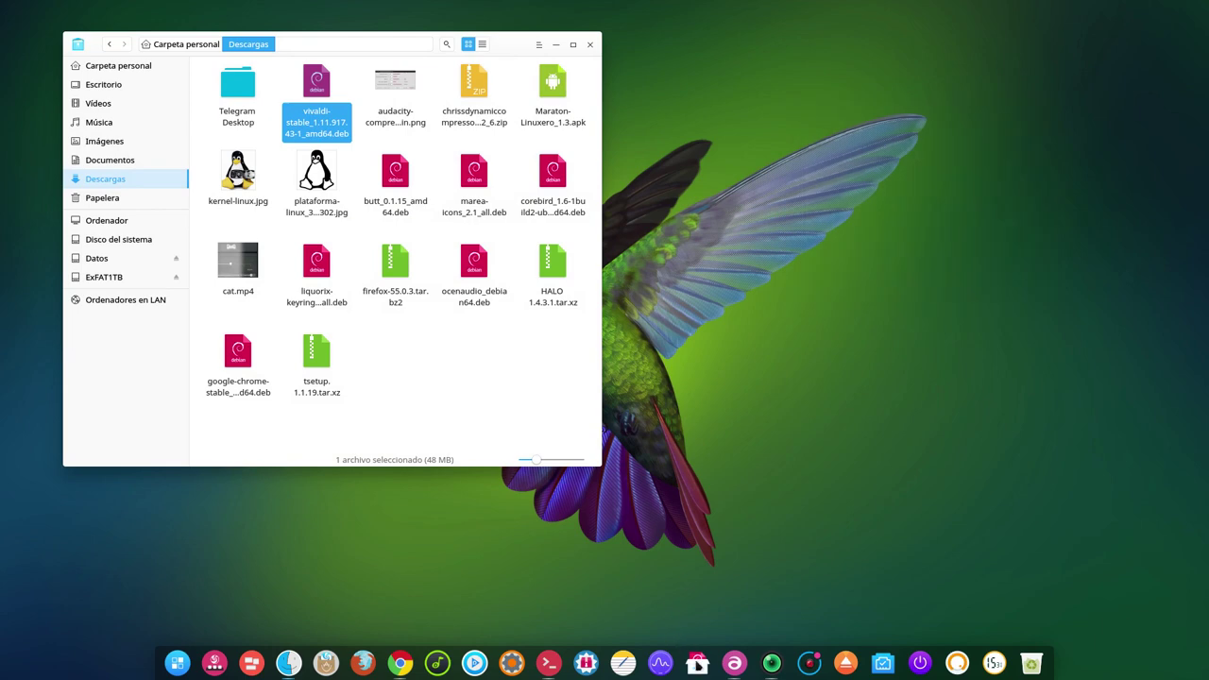
pyautogui.click(696, 663)
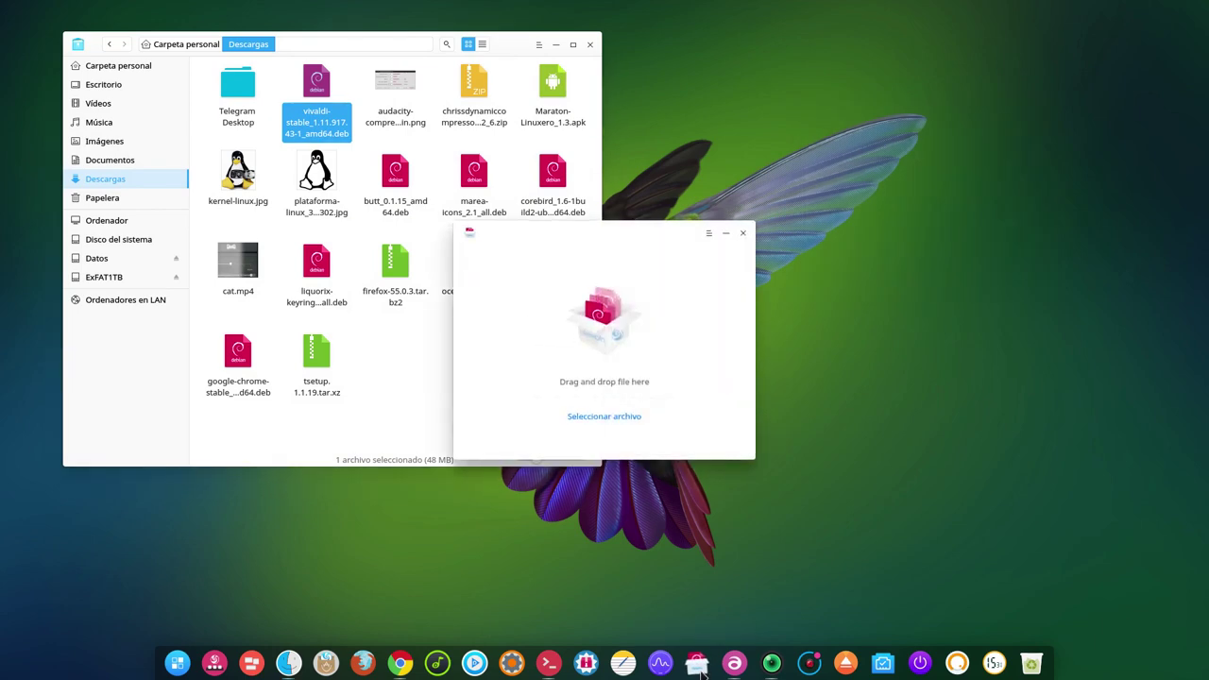
pyautogui.moveTo(634, 237); pyautogui.dragTo(1001, 82)
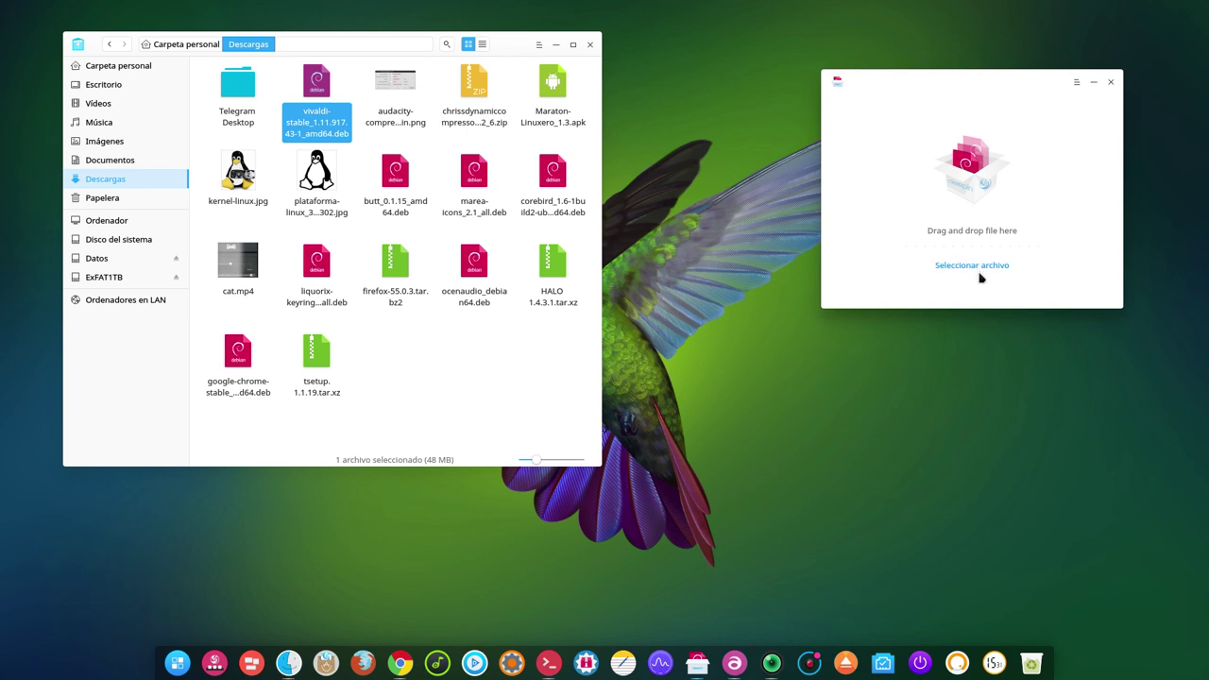
pyautogui.moveTo(320, 90); pyautogui.dragTo(982, 222)
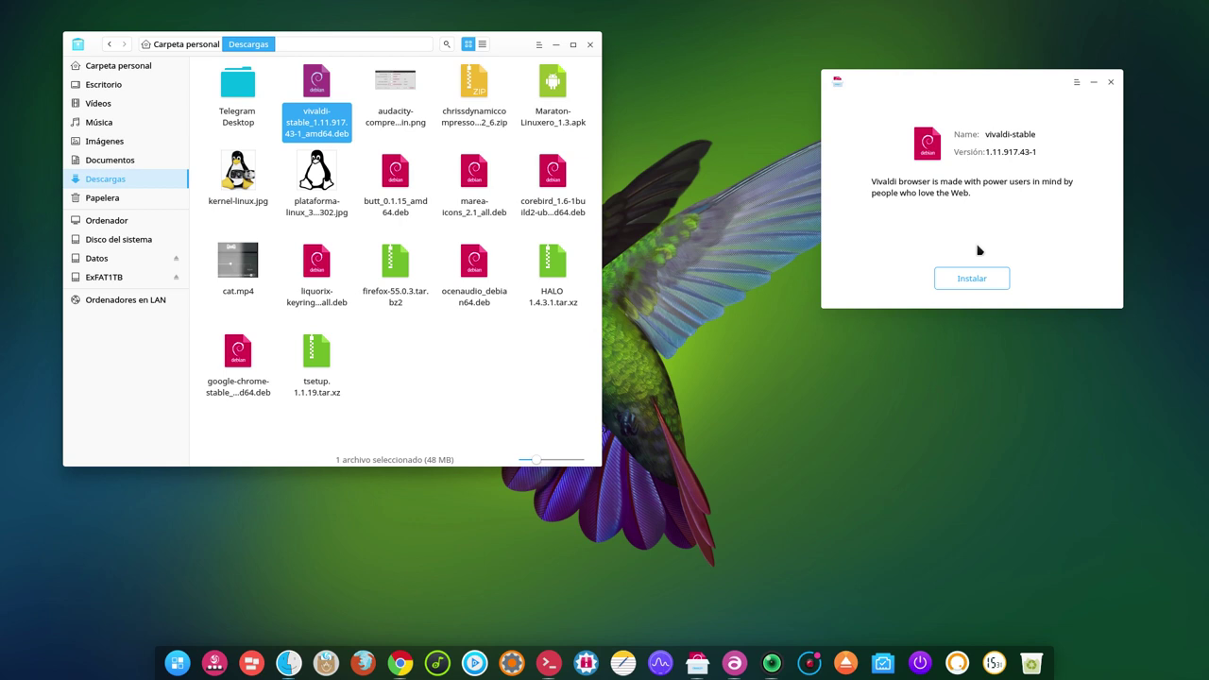
pyautogui.click(1110, 82)
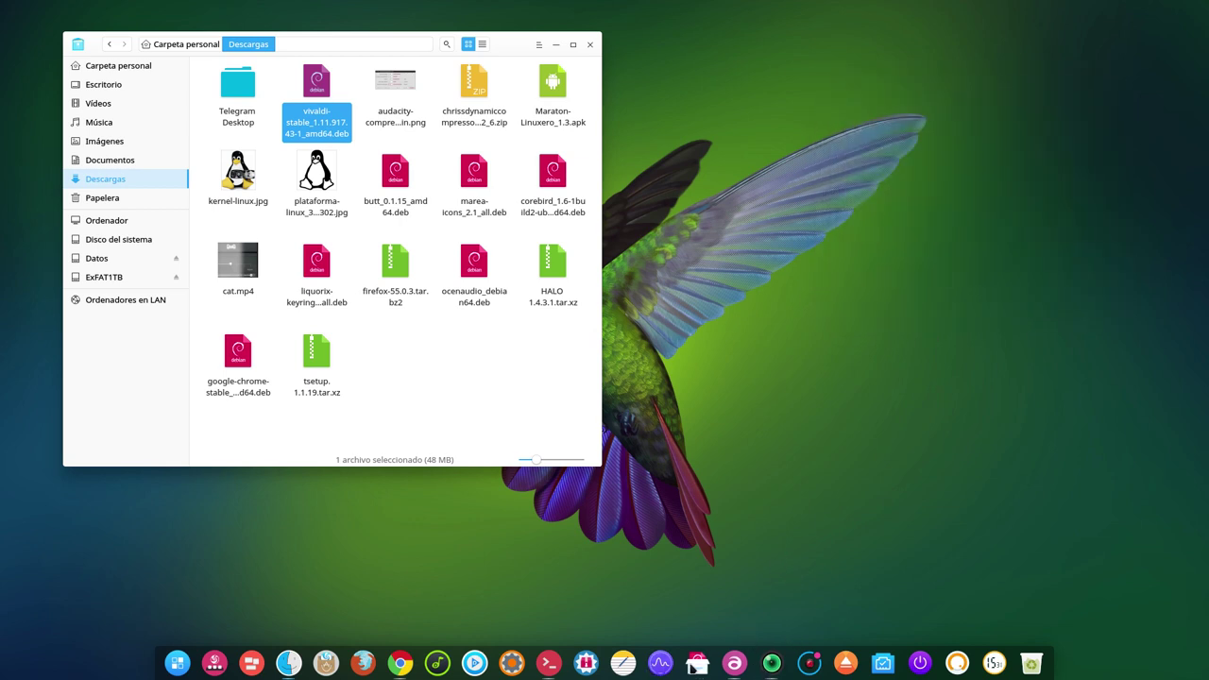
# - Launch Deepin Package Manager, place it beside the file manager and load vivaldi-stable_1.11.917.43-1_amd64.deb from Descargas through its file selector
pyautogui.click(698, 664)
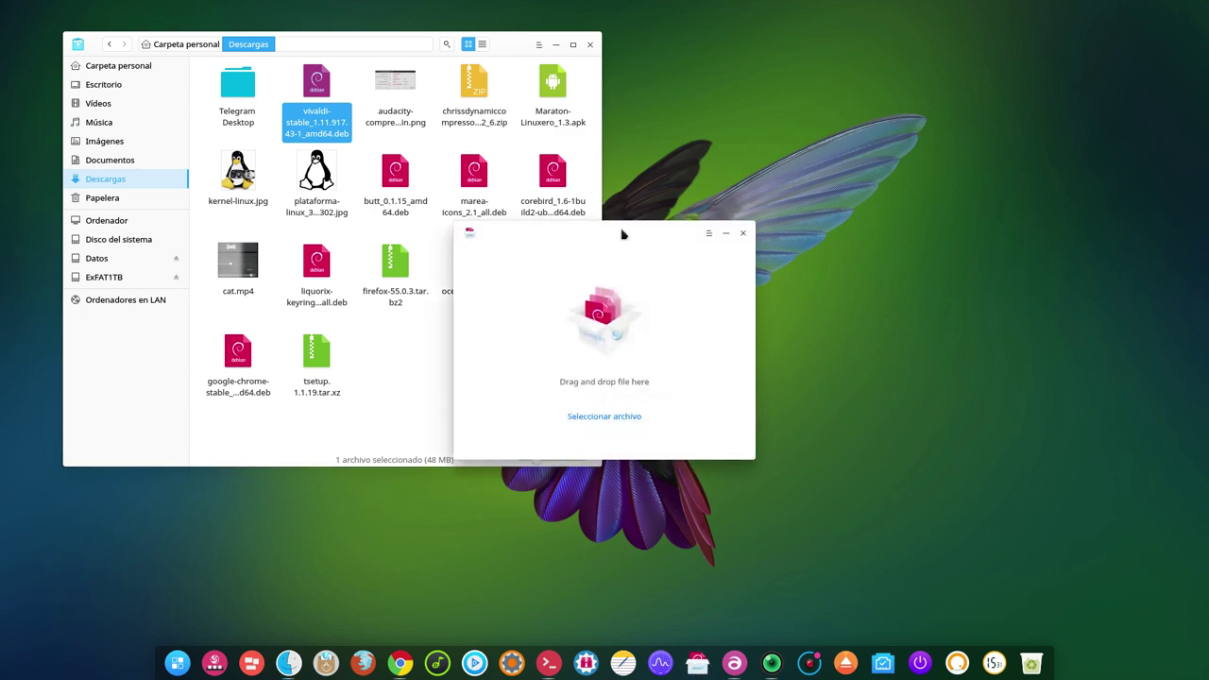
pyautogui.moveTo(623, 233); pyautogui.dragTo(986, 96)
pyautogui.click(962, 286)
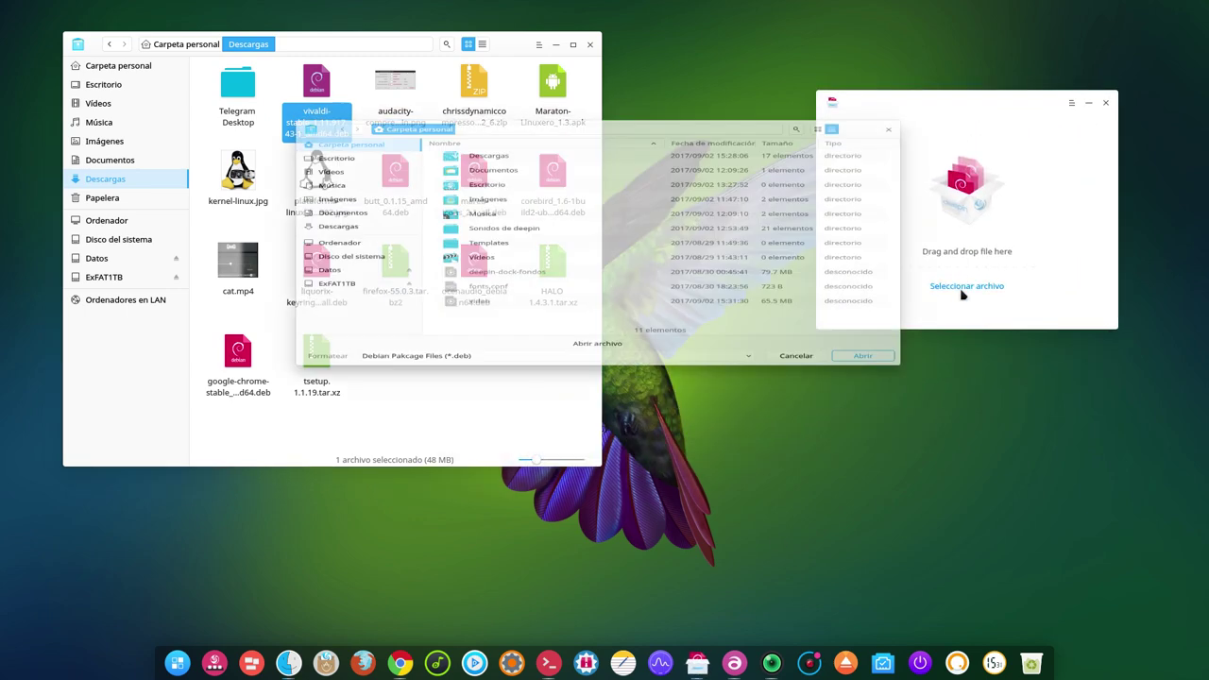
pyautogui.doubleClick(508, 180)
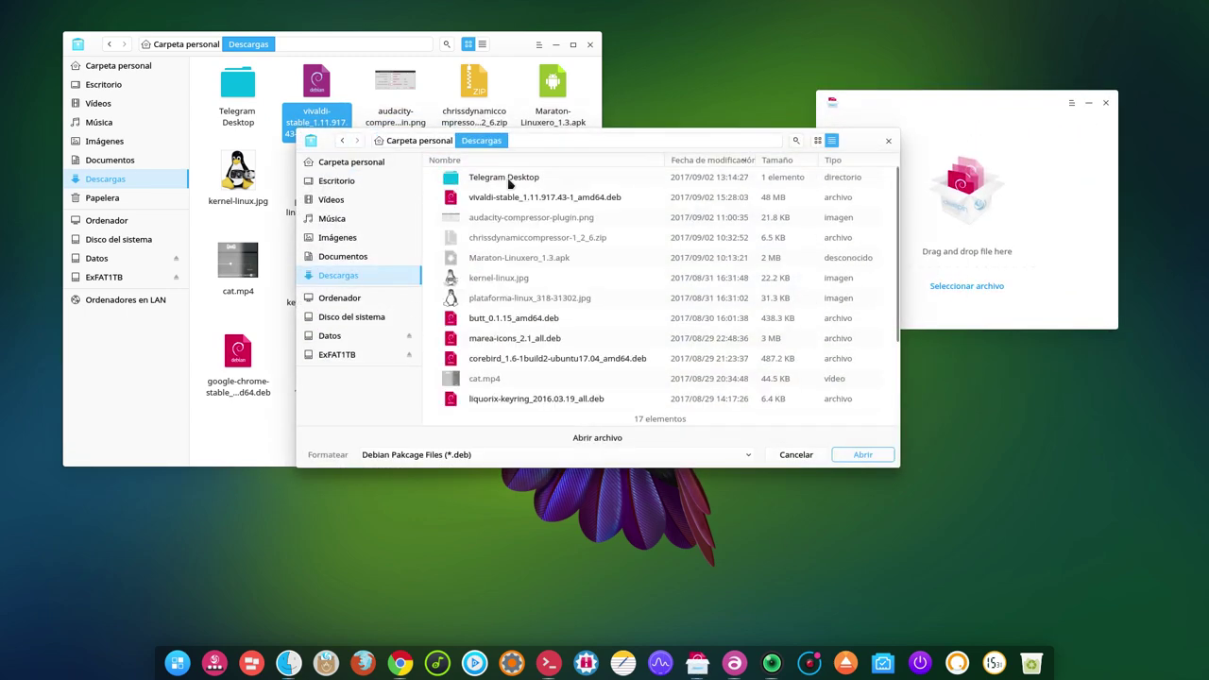
pyautogui.click(527, 199)
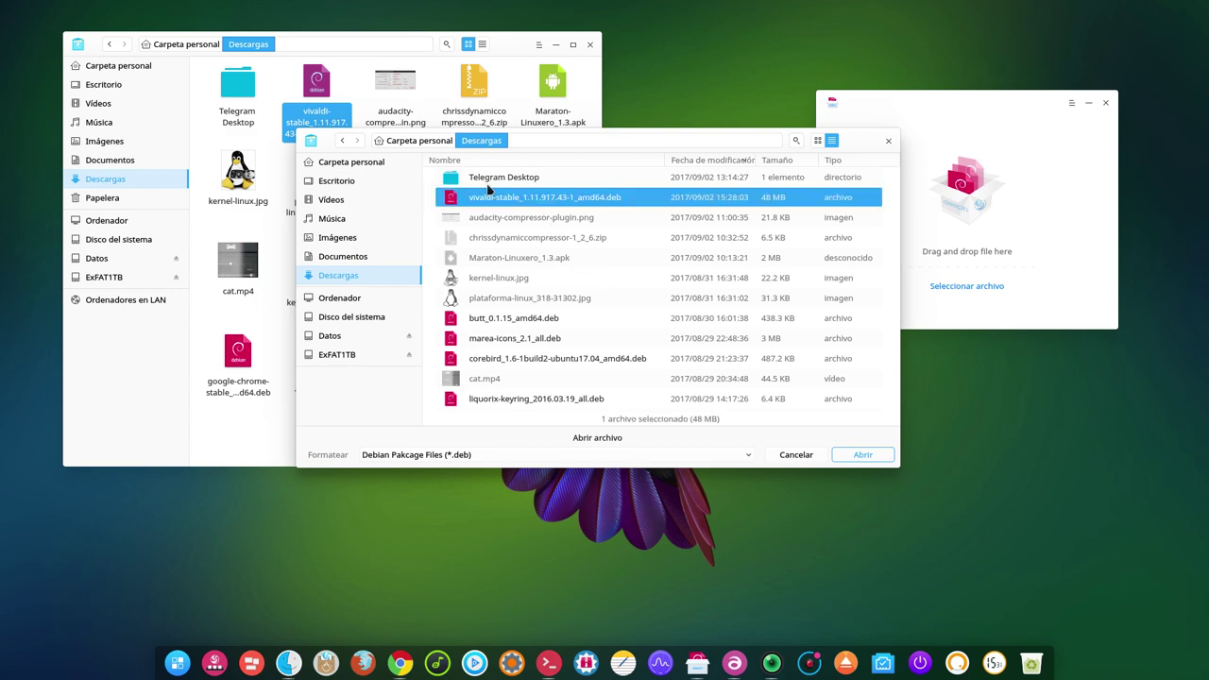
pyautogui.click(868, 456)
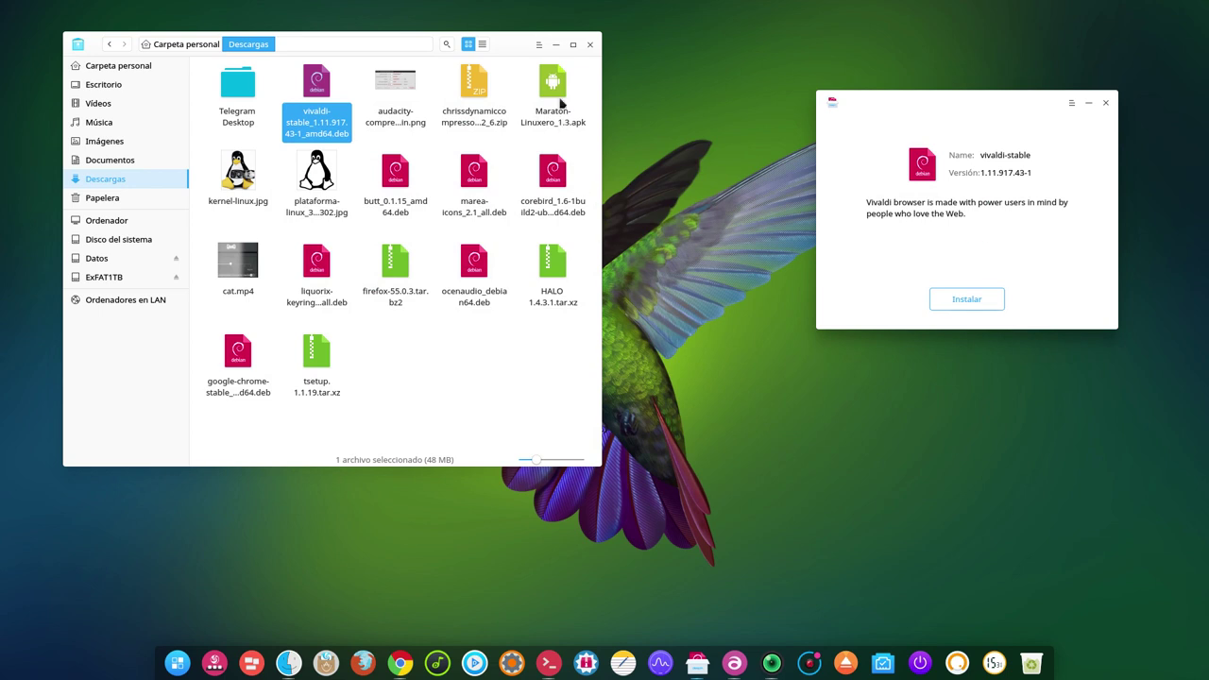
# - Minimize the file manager, reposition the package window, and install vivaldi-stable, authorizing it with the account password
pyautogui.click(566, 55)
pyautogui.click(555, 44)
pyautogui.moveTo(1015, 100); pyautogui.dragTo(510, 59)
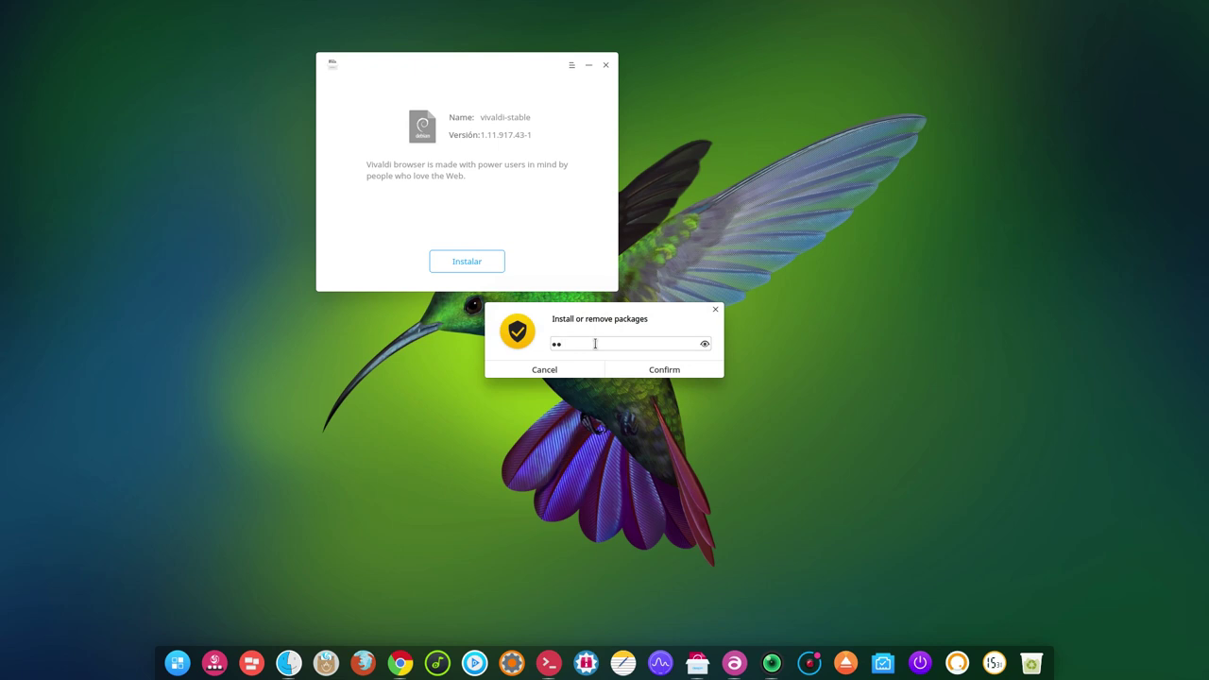
pyautogui.press('Return')
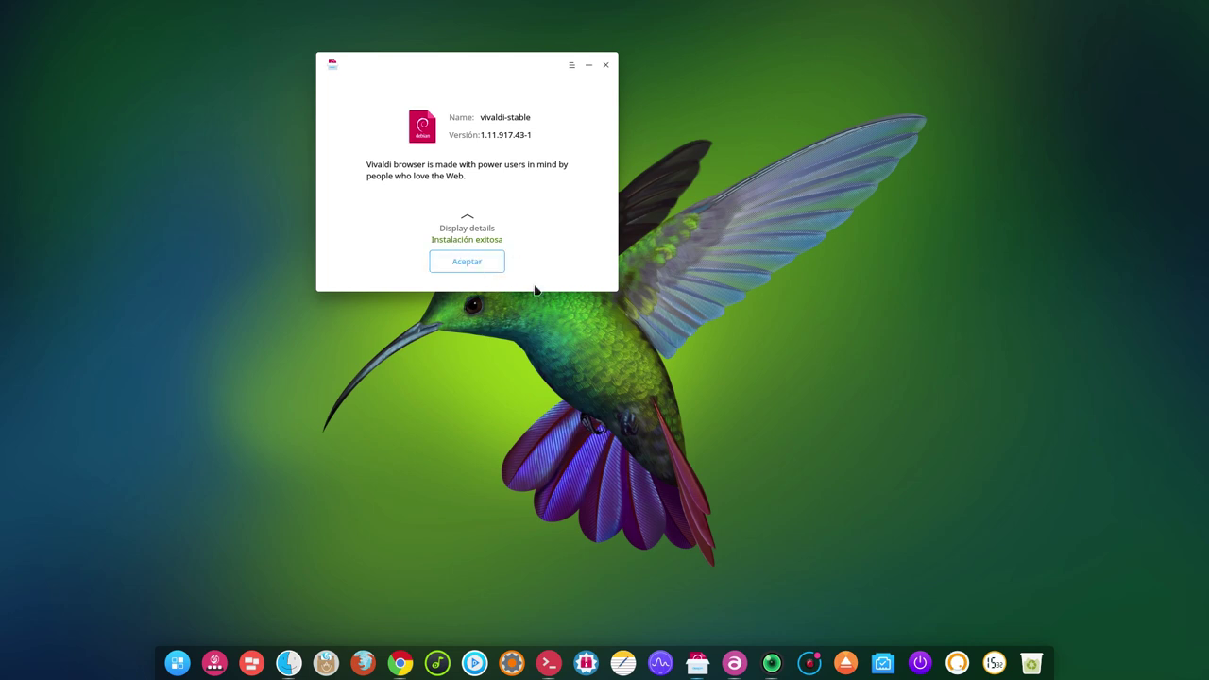
# - Expand the installation details to review the Vivaldi install log, and accept to close the package manager
pyautogui.click(466, 218)
pyautogui.scroll(1, 475, 186)
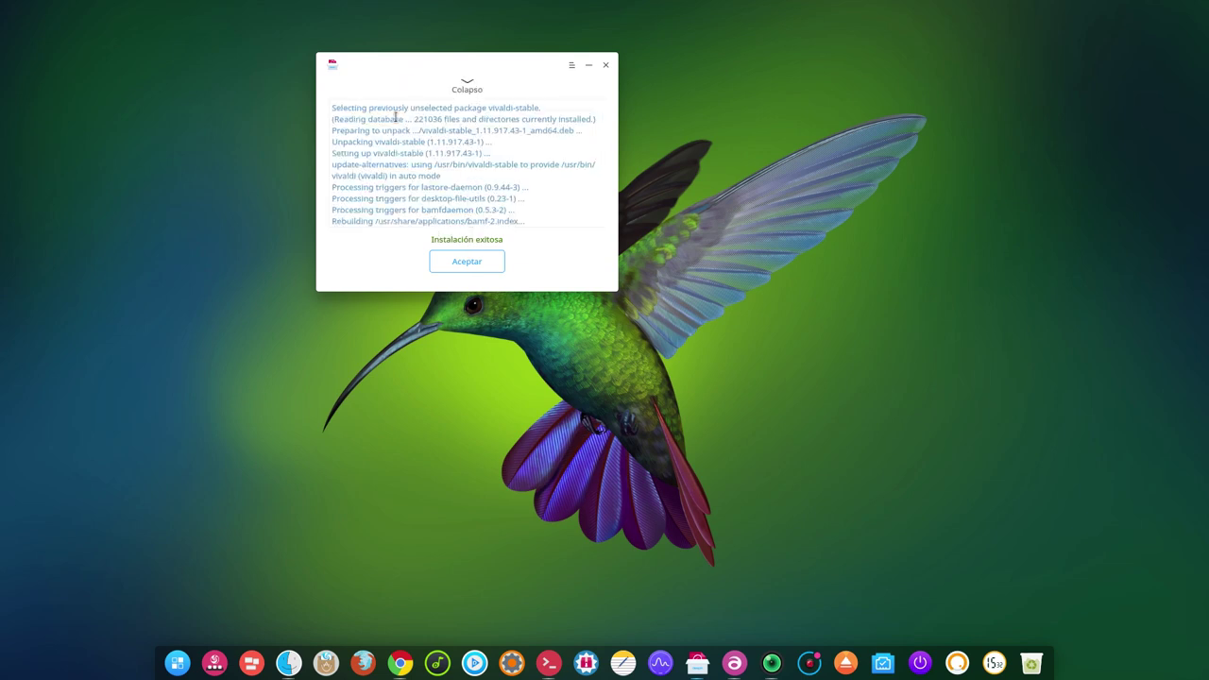
pyautogui.scroll(-1, 395, 146)
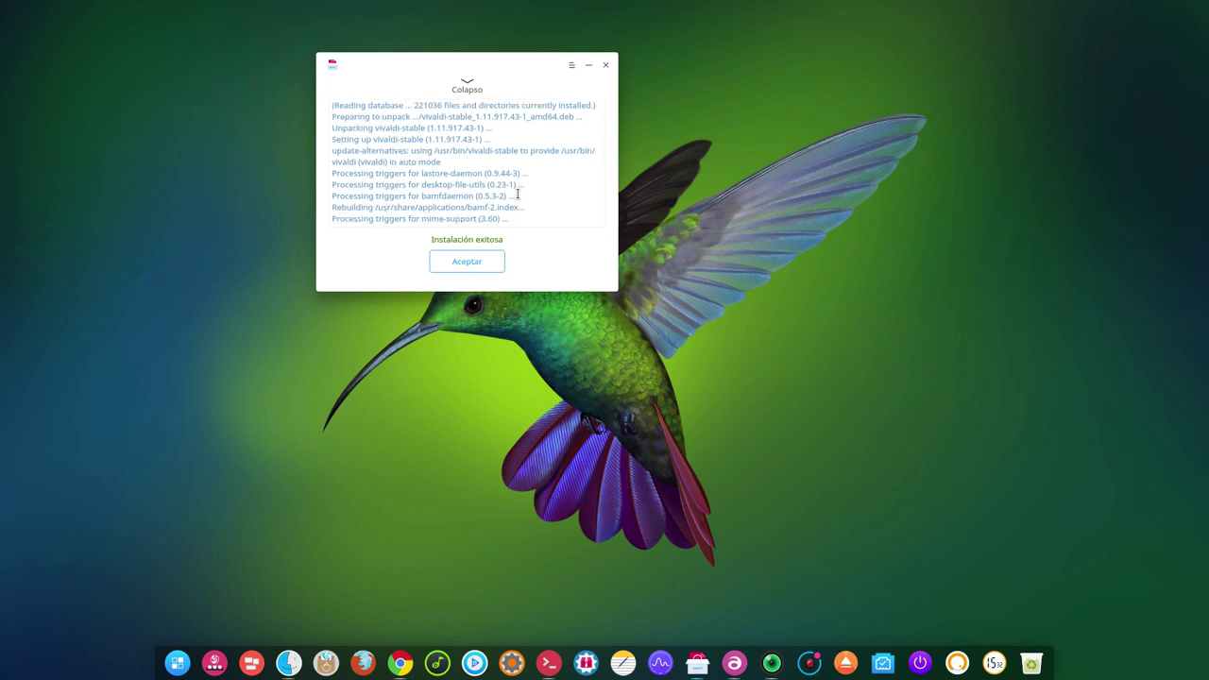
pyautogui.scroll(1, 518, 178)
pyautogui.click(463, 267)
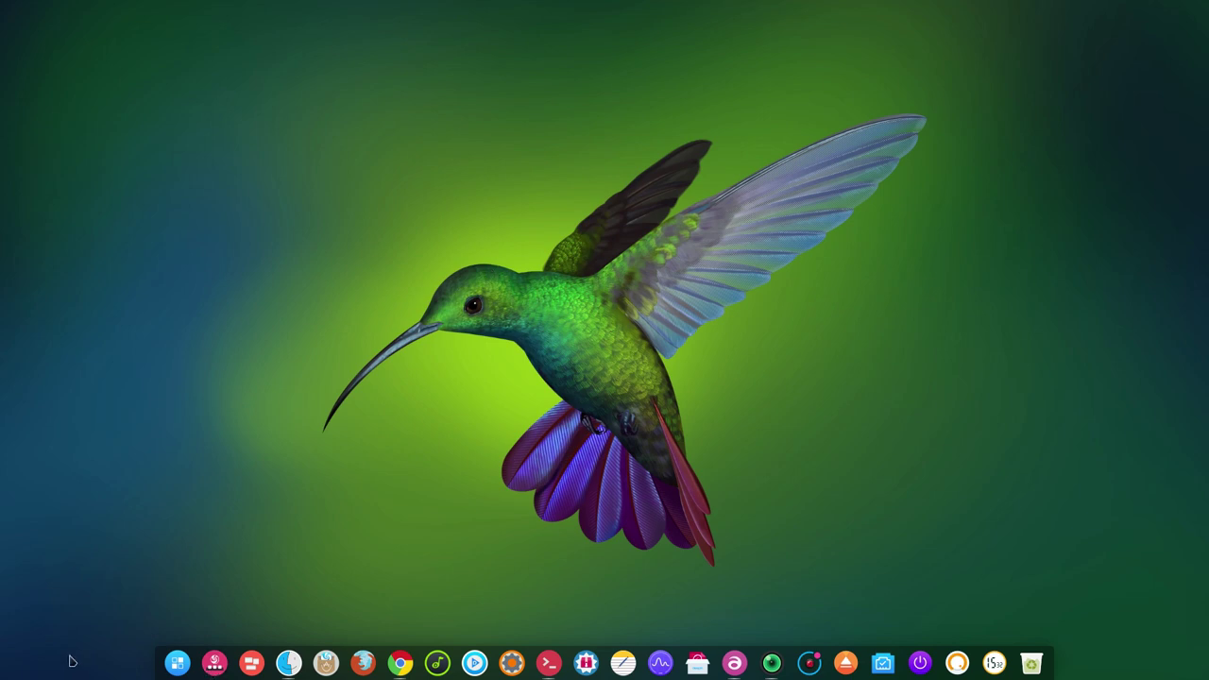
# - Search the application launcher for "deepin", open Creador de Arranque de Deepin to view its ISO selection window, and close it
pyautogui.click(174, 663)
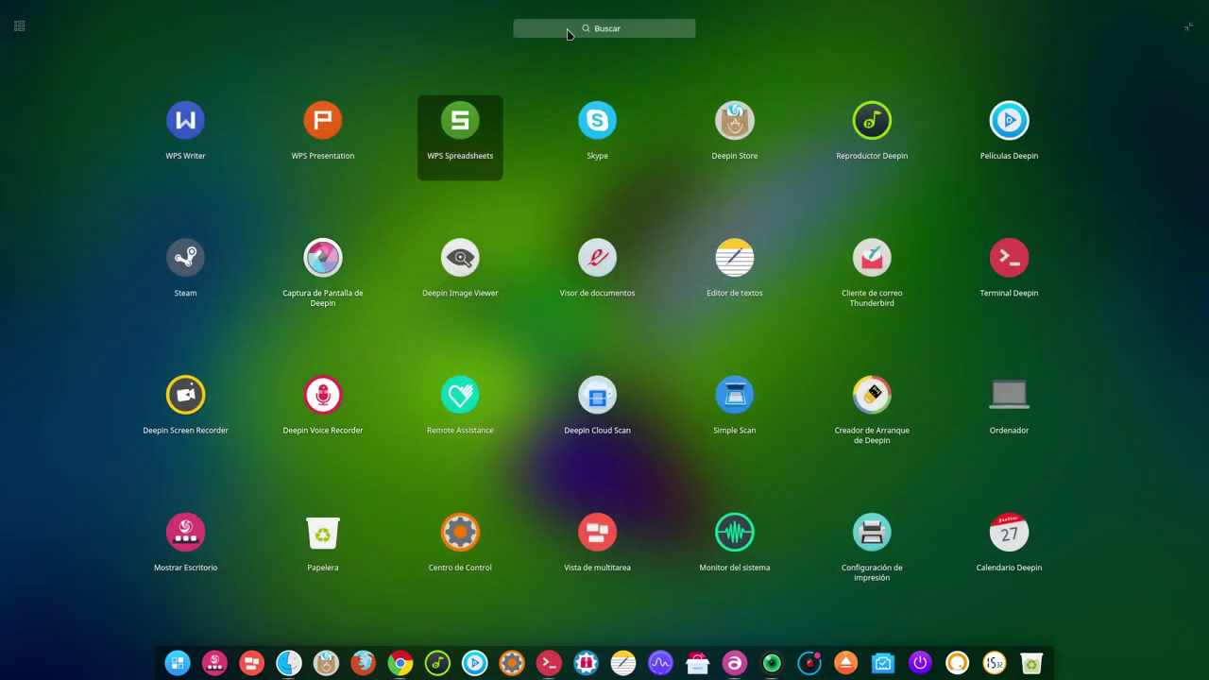
pyautogui.click(568, 28)
pyautogui.write('dee')
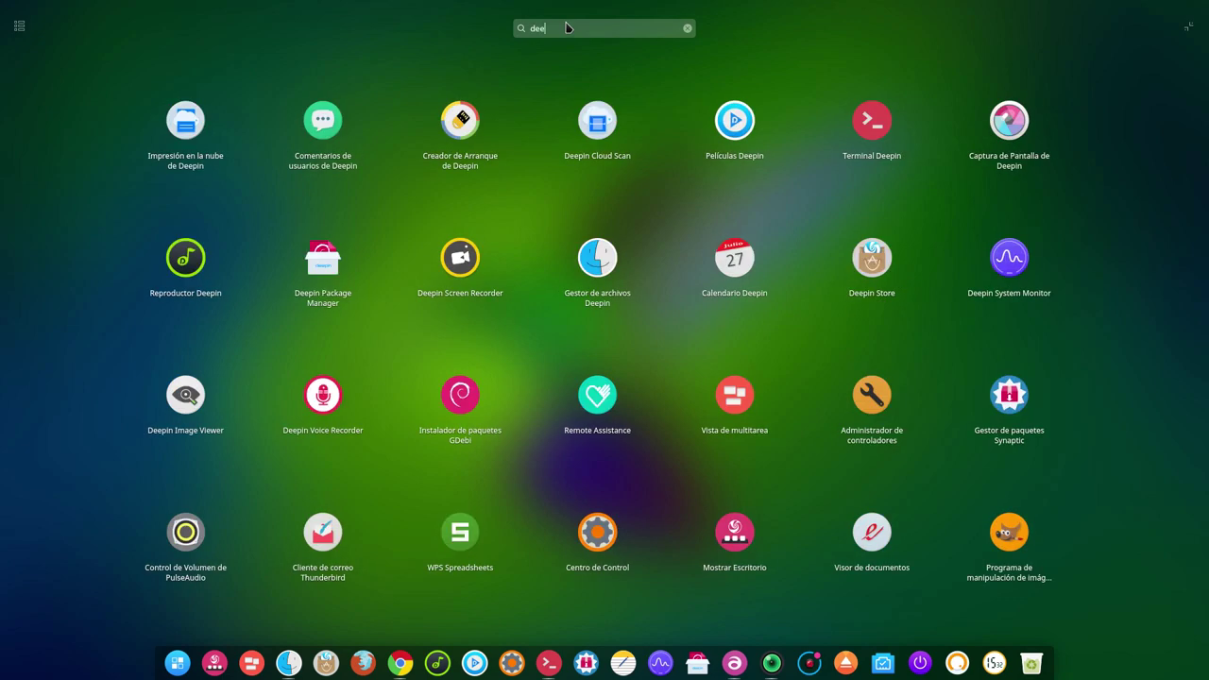
pyautogui.write('pin')
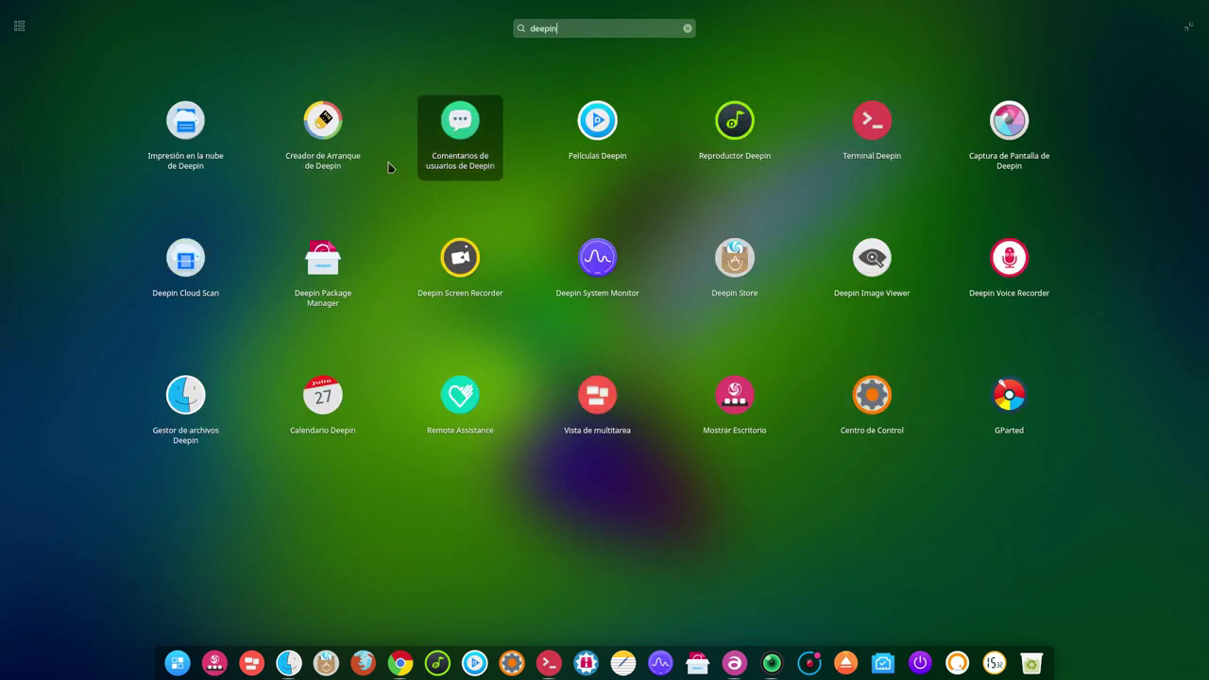
pyautogui.click(326, 121)
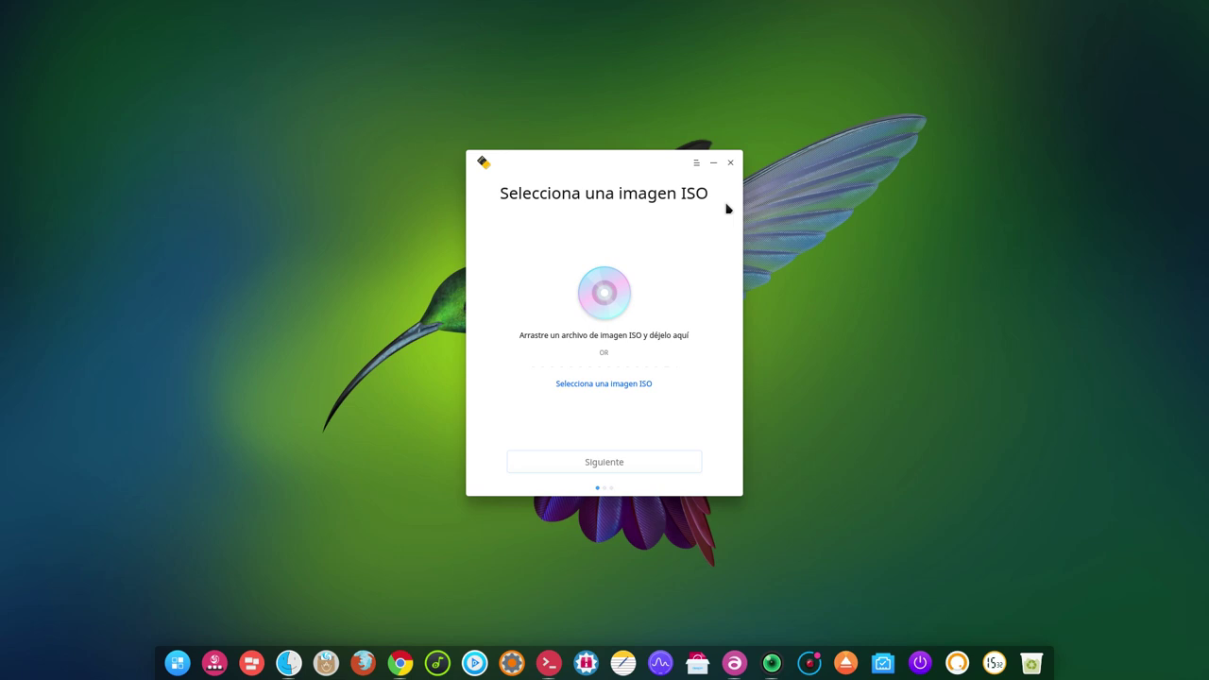
pyautogui.click(730, 162)
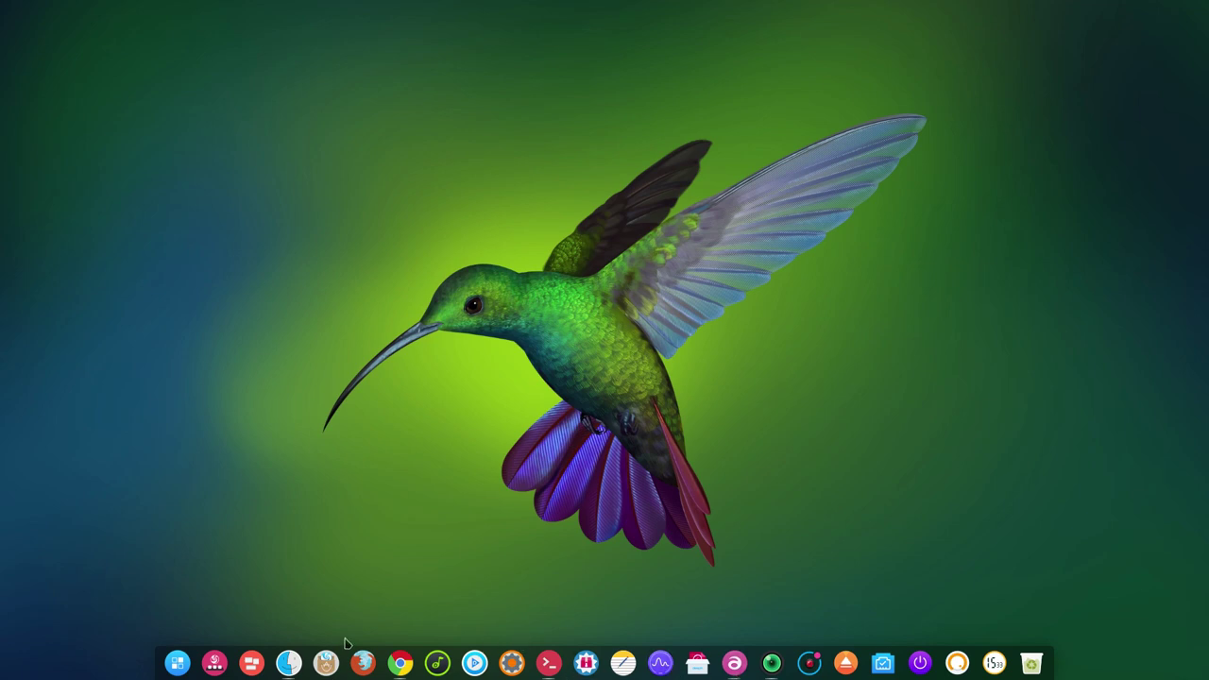
# - Open the Control Center's Personalización settings, look through the window and icon themes under Tema, and close the Control Center
pyautogui.click(511, 662)
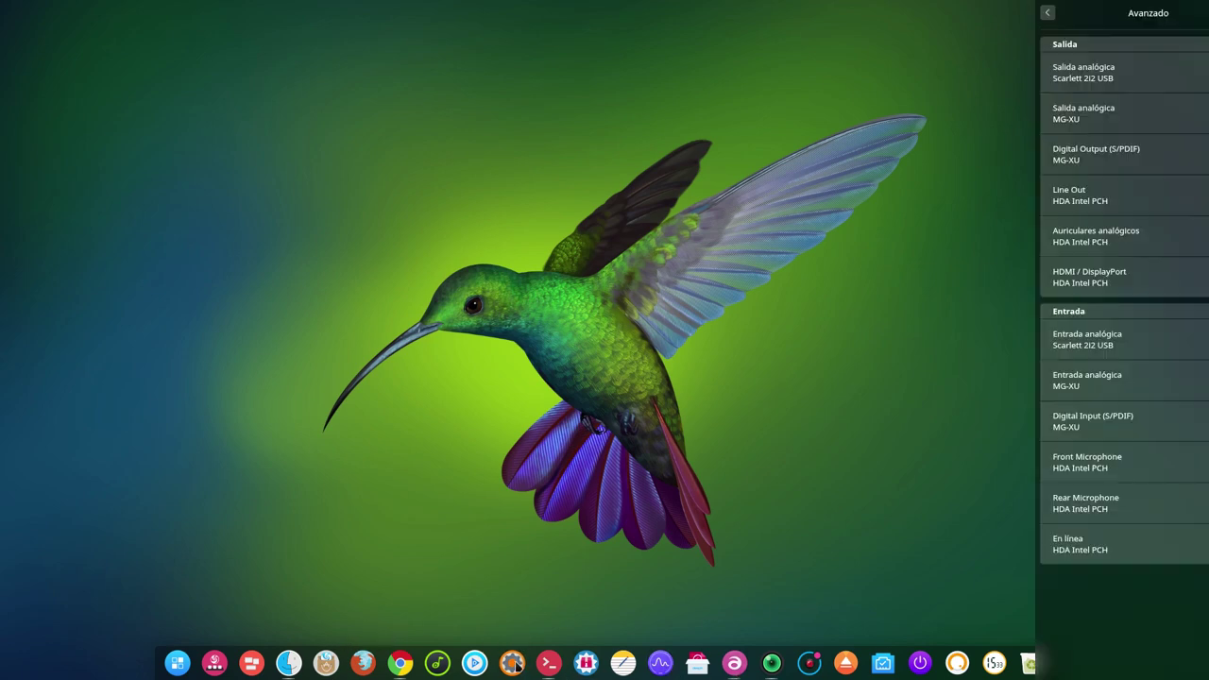
pyautogui.click(996, 13)
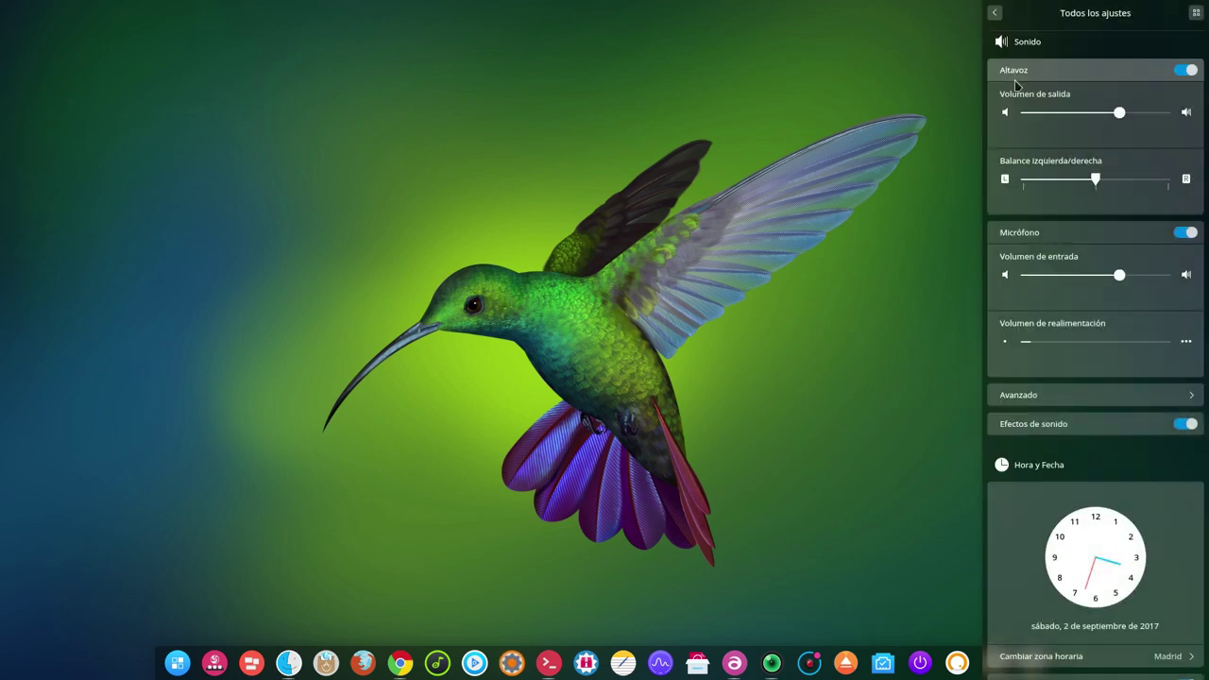
pyautogui.click(995, 13)
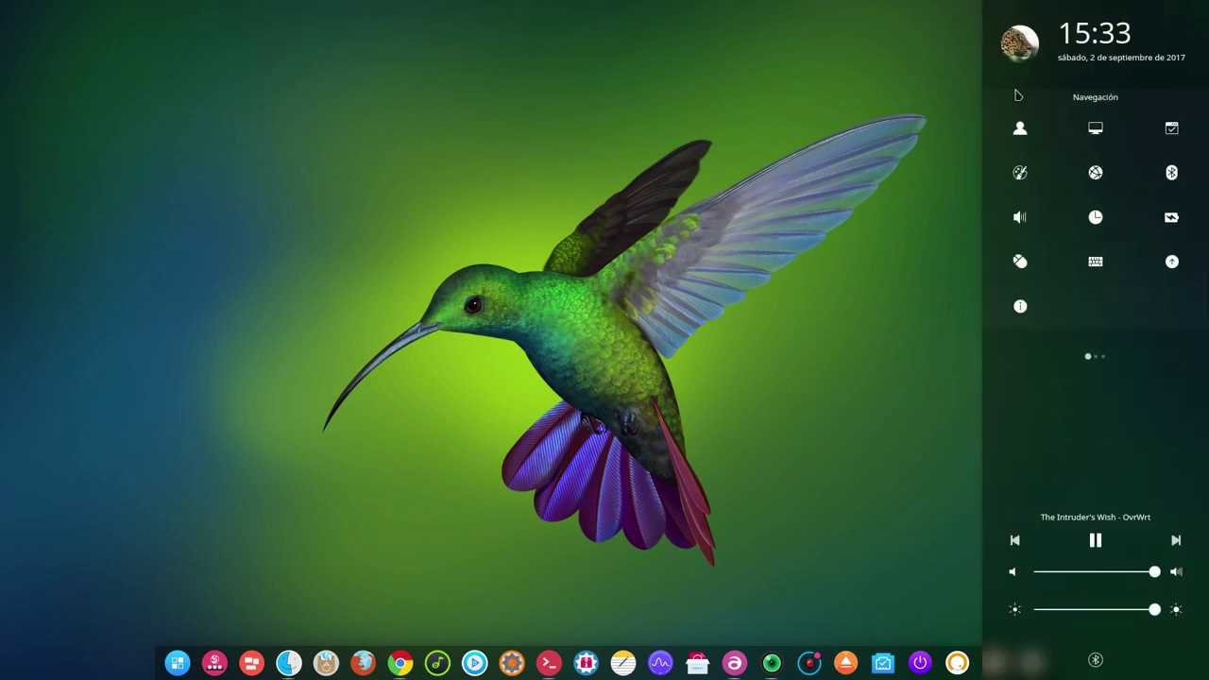
pyautogui.click(1018, 174)
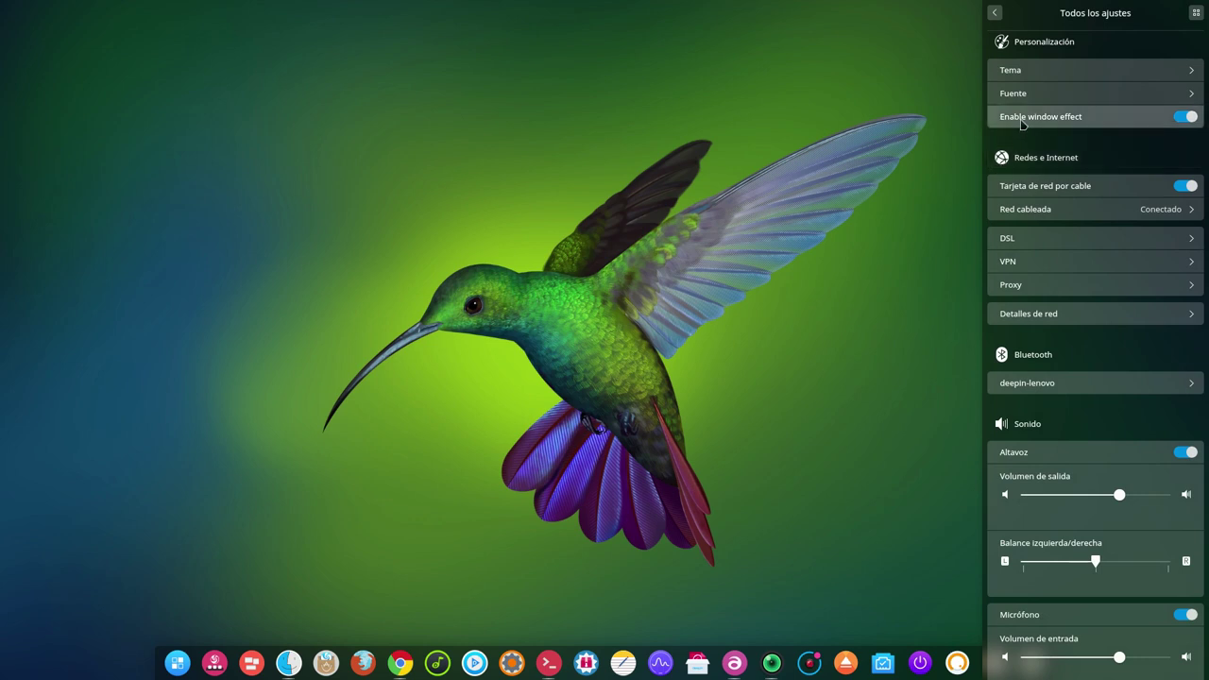
pyautogui.click(1022, 74)
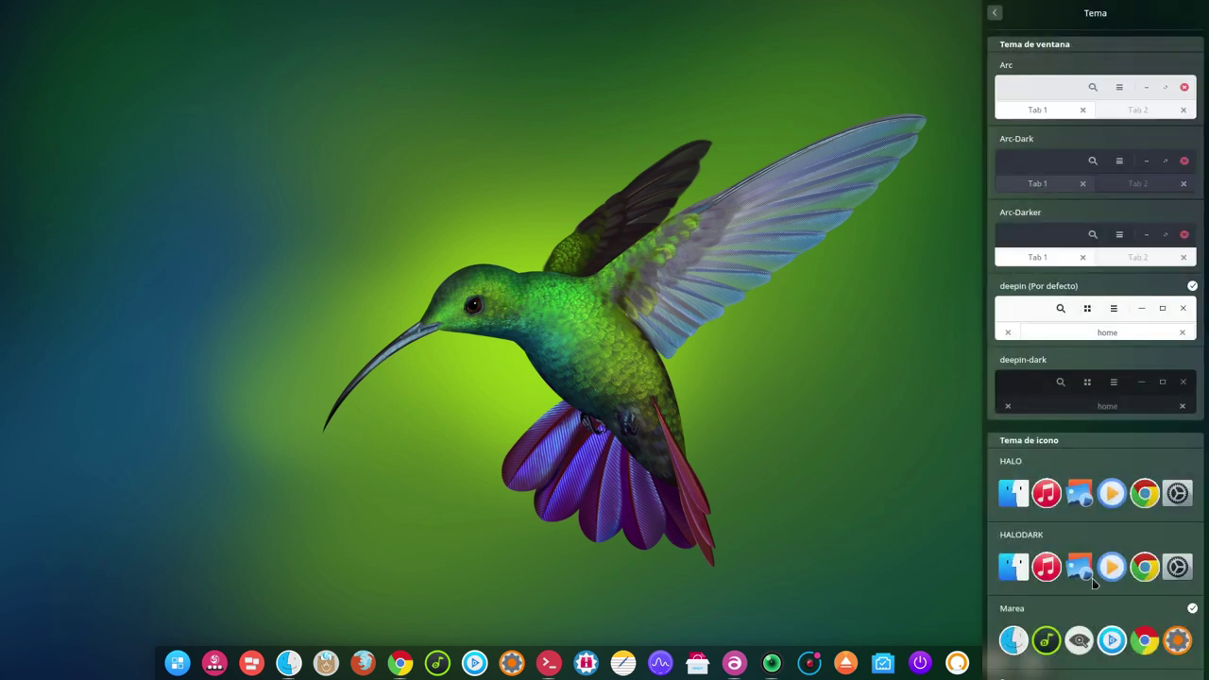
pyautogui.moveTo(1093, 583); pyautogui.dragTo(1102, 194)
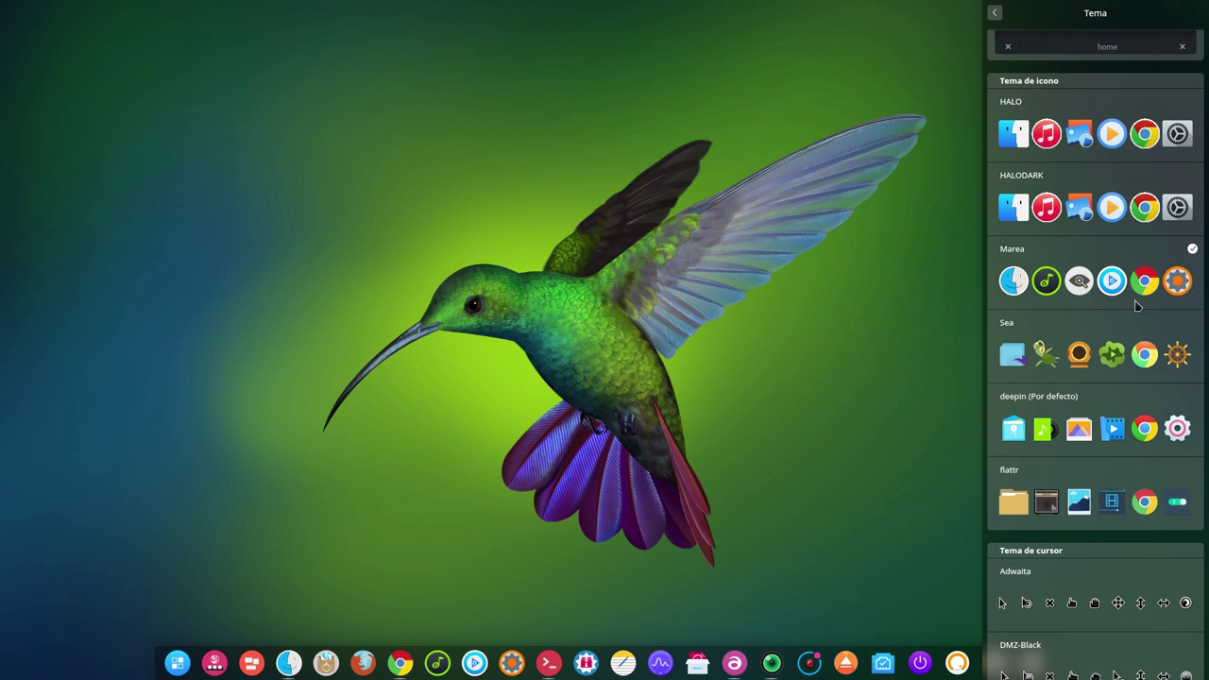
pyautogui.click(486, 143)
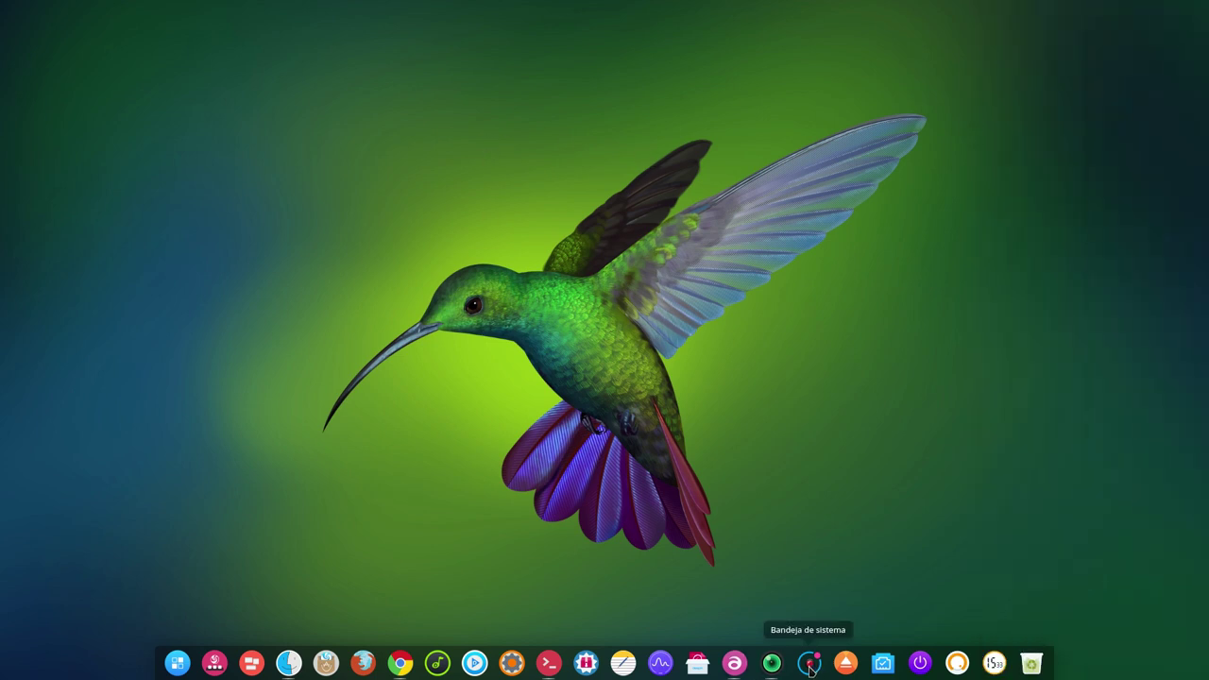
# - Bring up SimpleScreenRecorder and launch Deepin System Monitor, moving and resizing the monitor to sit beside the recorder window
pyautogui.click(771, 664)
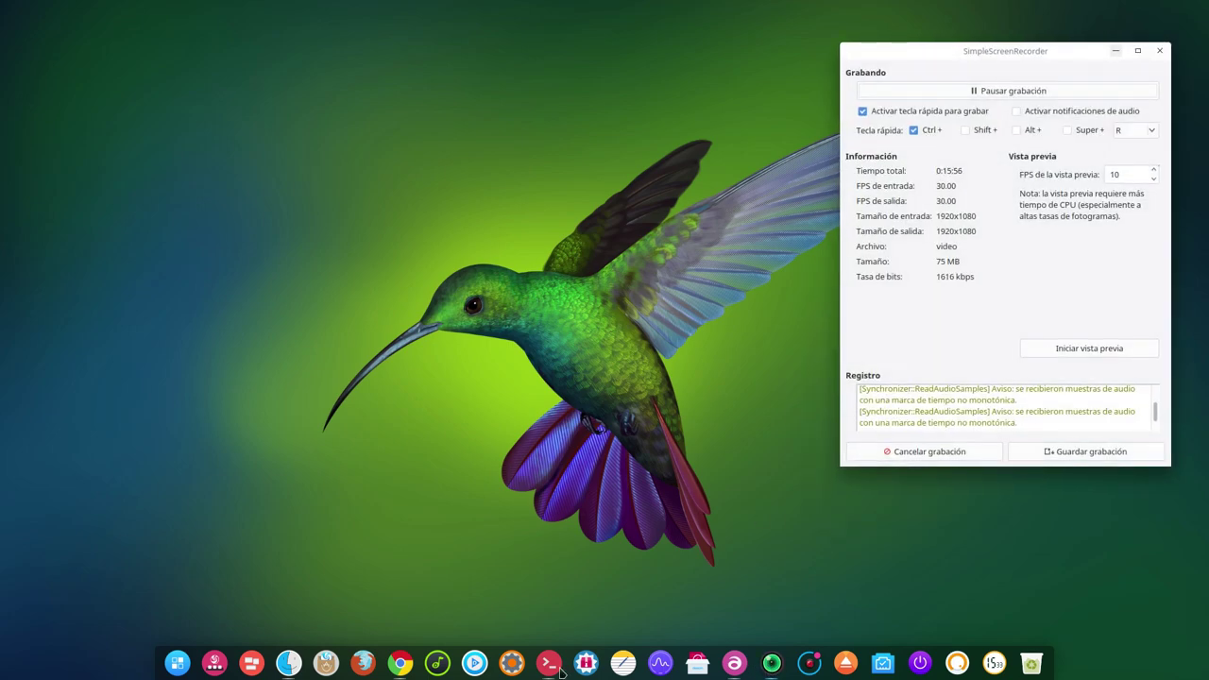
pyautogui.click(660, 664)
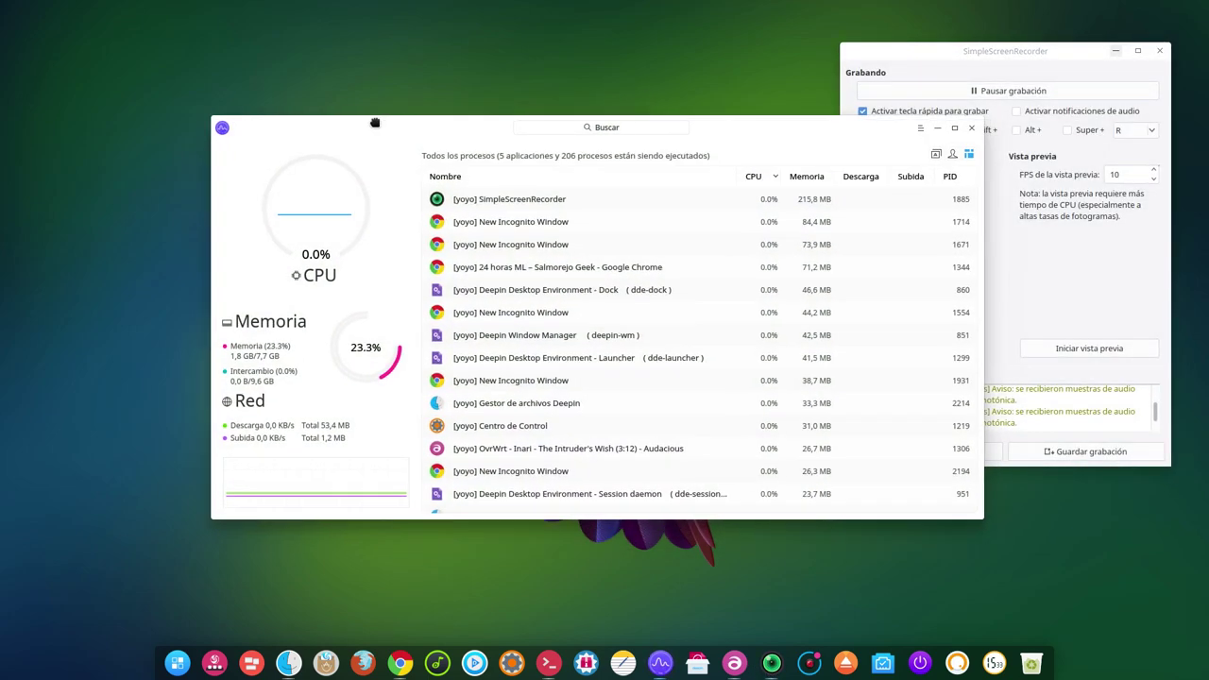
pyautogui.moveTo(398, 137); pyautogui.dragTo(237, 38)
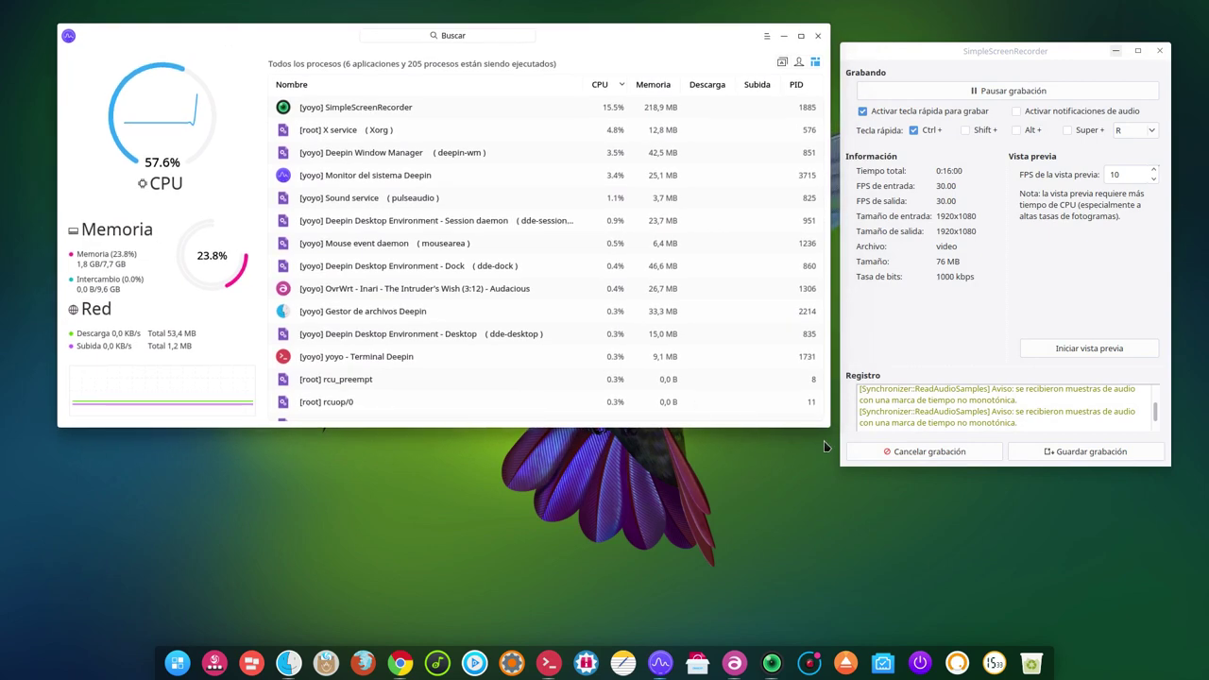
pyautogui.moveTo(829, 426); pyautogui.dragTo(778, 483)
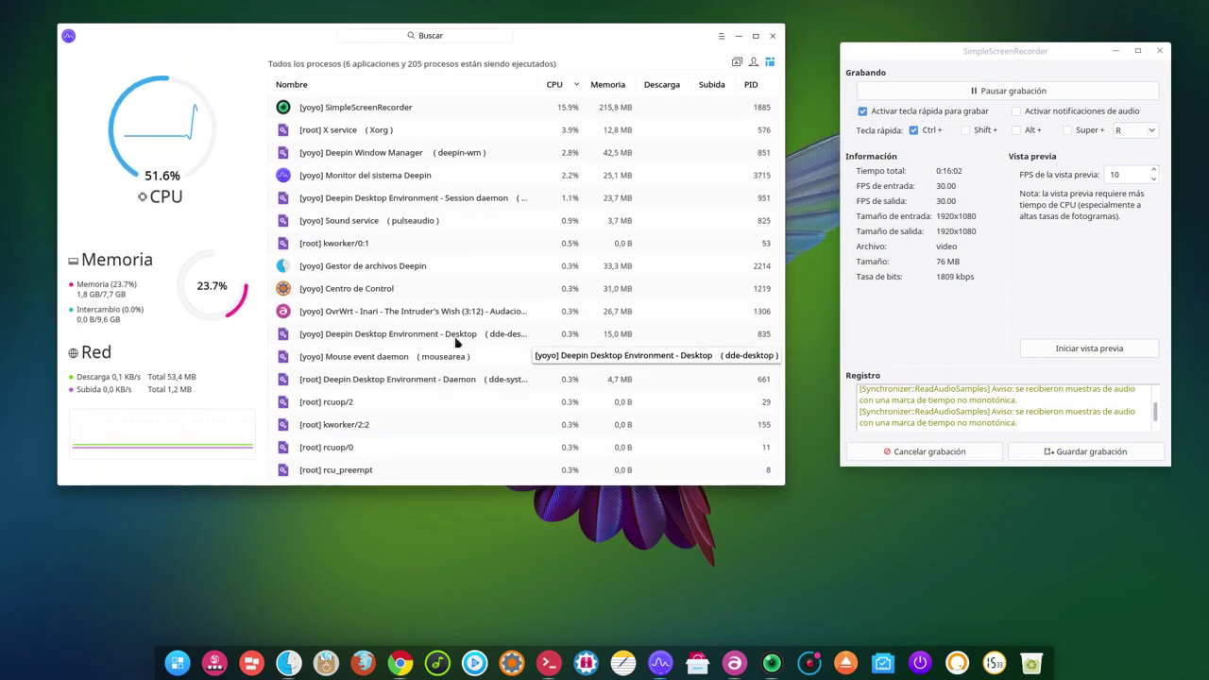
# - Open Deepin Package Manager, shift its empty window slightly, and bring the System Monitor back to the front
pyautogui.click(697, 665)
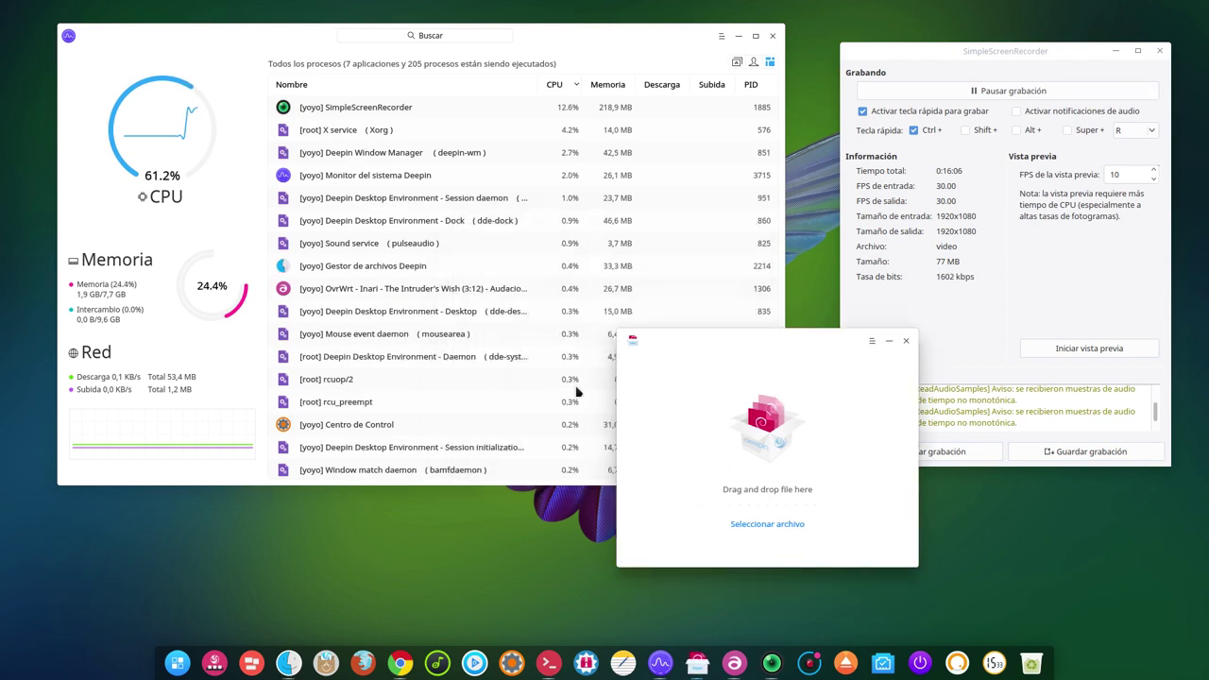
pyautogui.moveTo(739, 342); pyautogui.dragTo(774, 369)
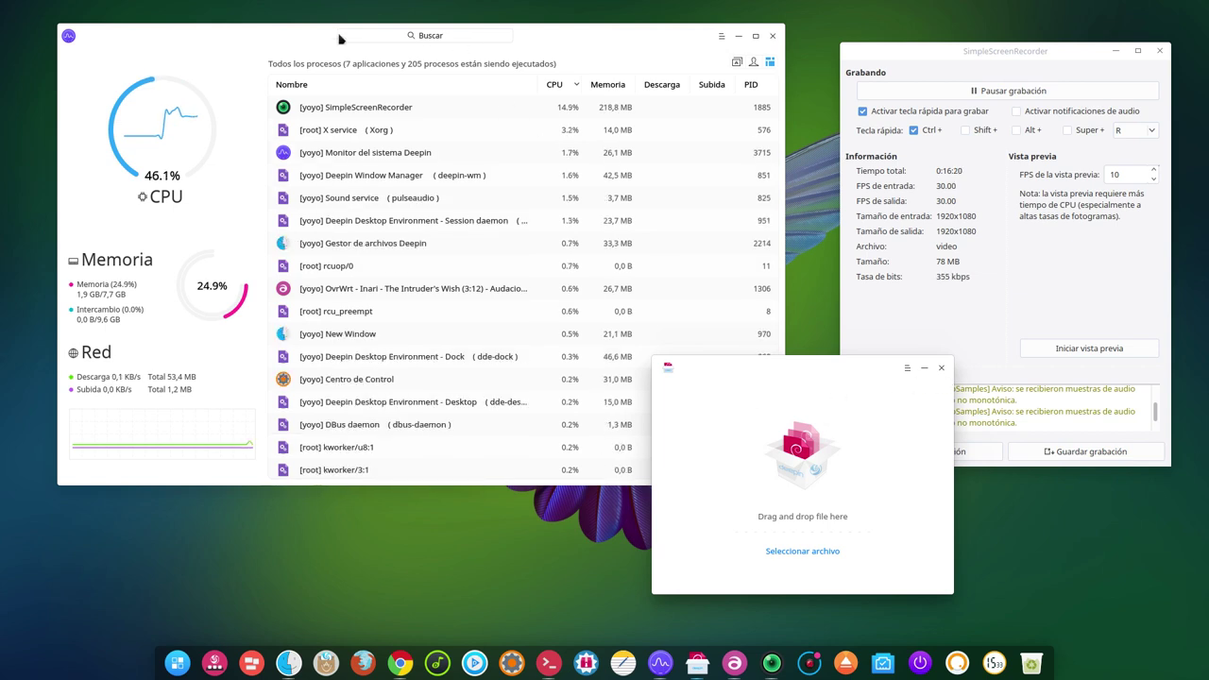
pyautogui.click(205, 35)
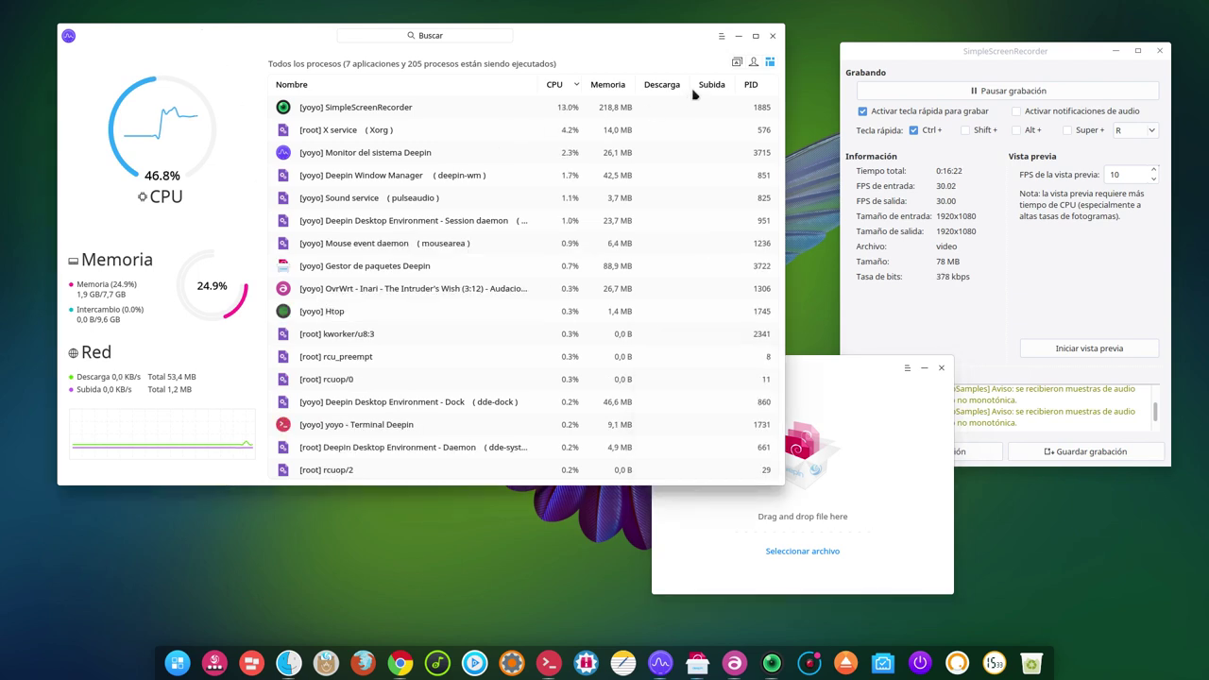
# - Compare the System Monitor's process views by switching between applications only, own processes and all processes
pyautogui.click(735, 62)
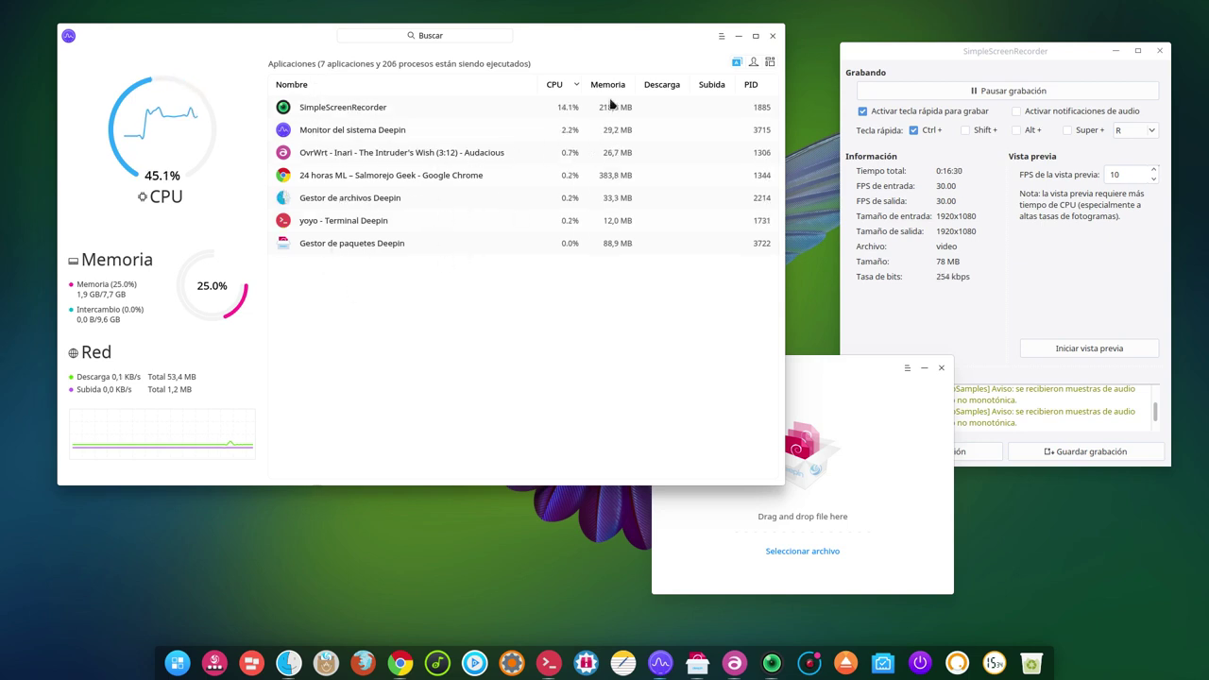
pyautogui.click(753, 62)
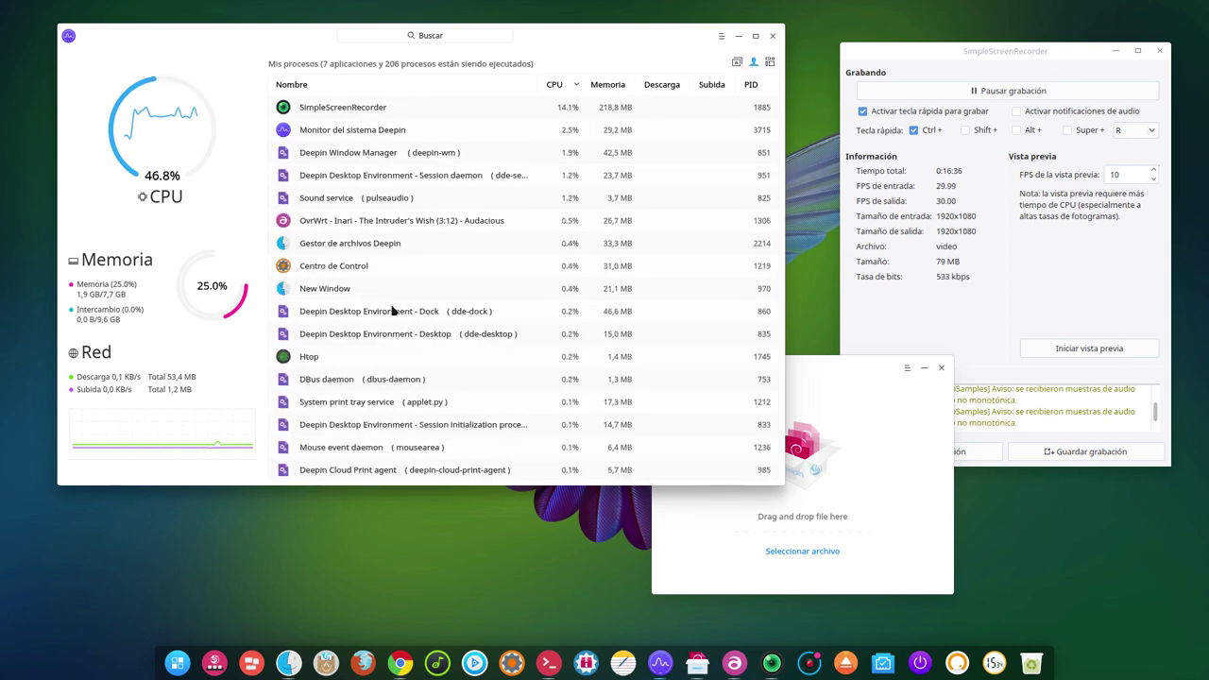
pyautogui.scroll(-5, 393, 311)
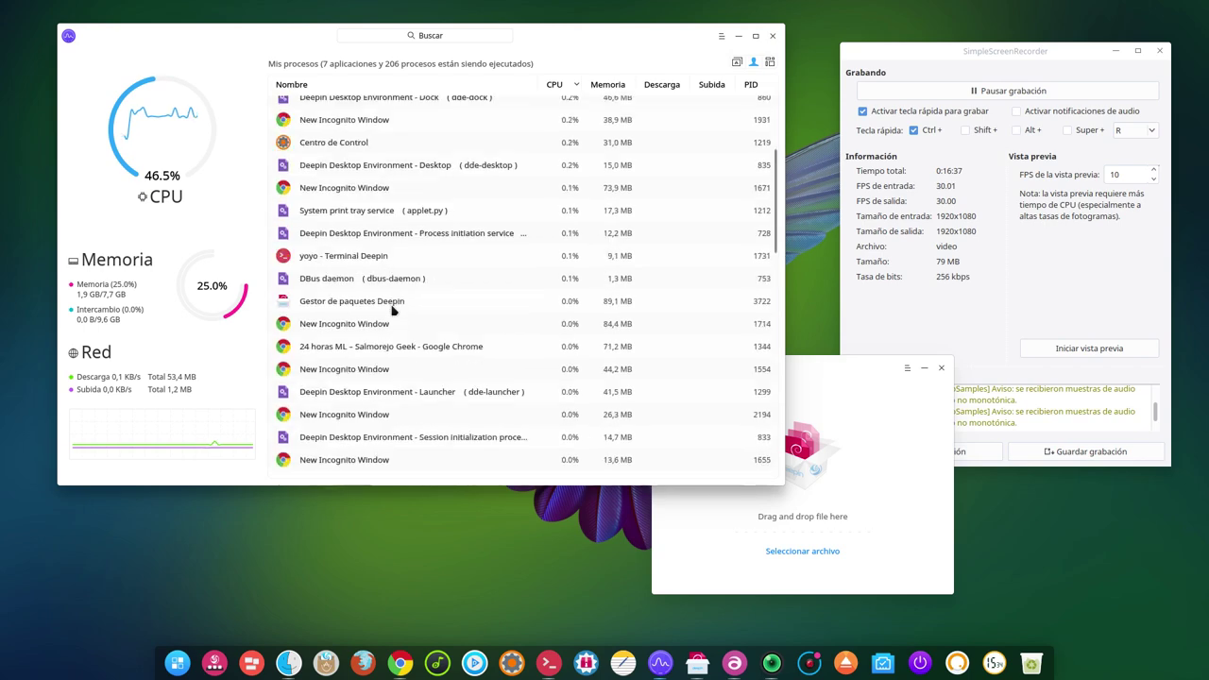
pyautogui.click(770, 62)
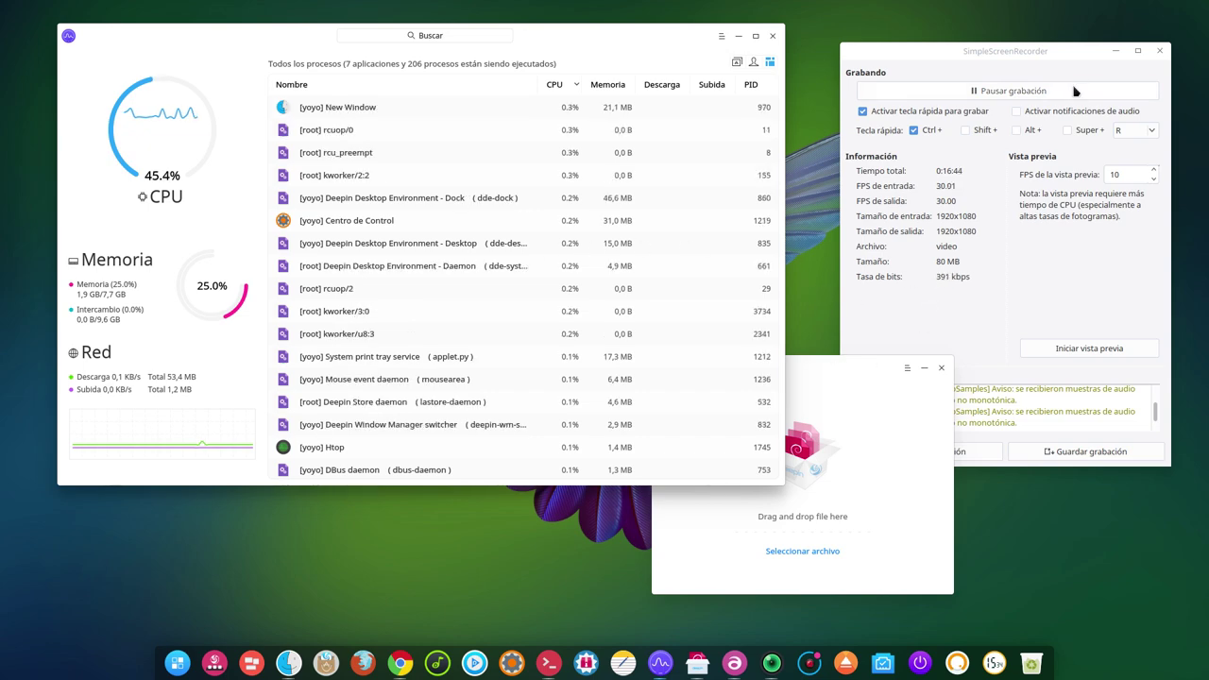
# - Minimize SimpleScreenRecorder, show only applications in the System Monitor, and move its window closer to the screen corner
pyautogui.click(1115, 50)
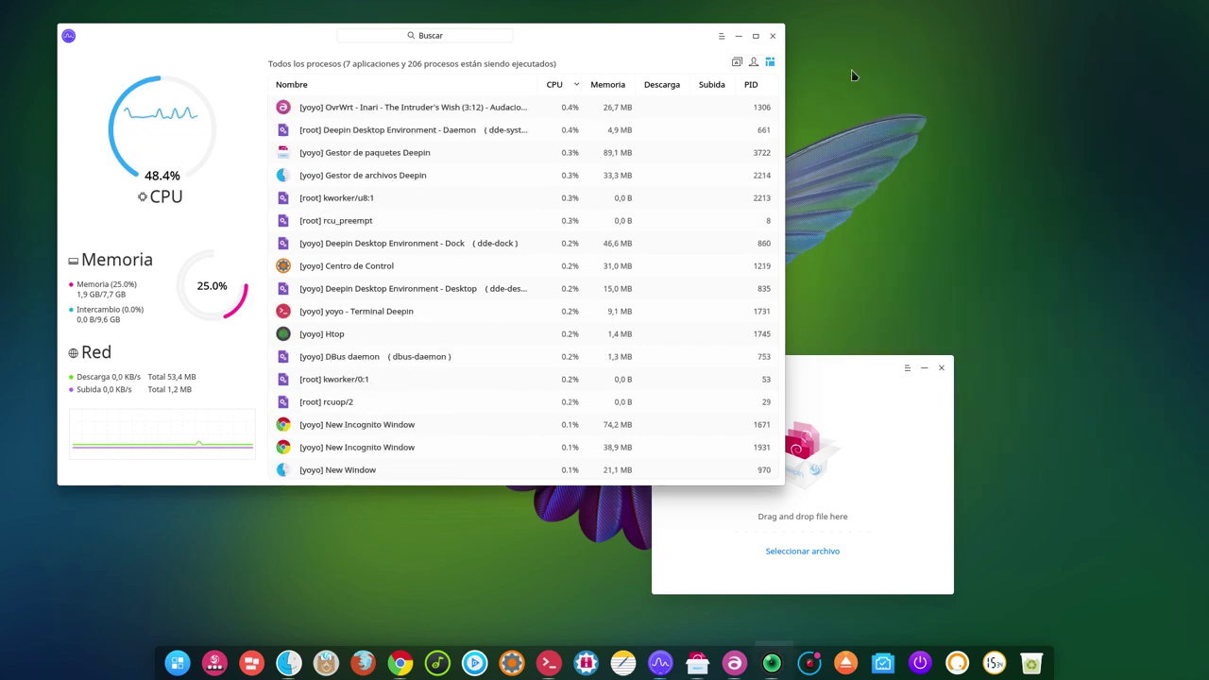
pyautogui.click(737, 61)
pyautogui.moveTo(279, 34); pyautogui.dragTo(238, 29)
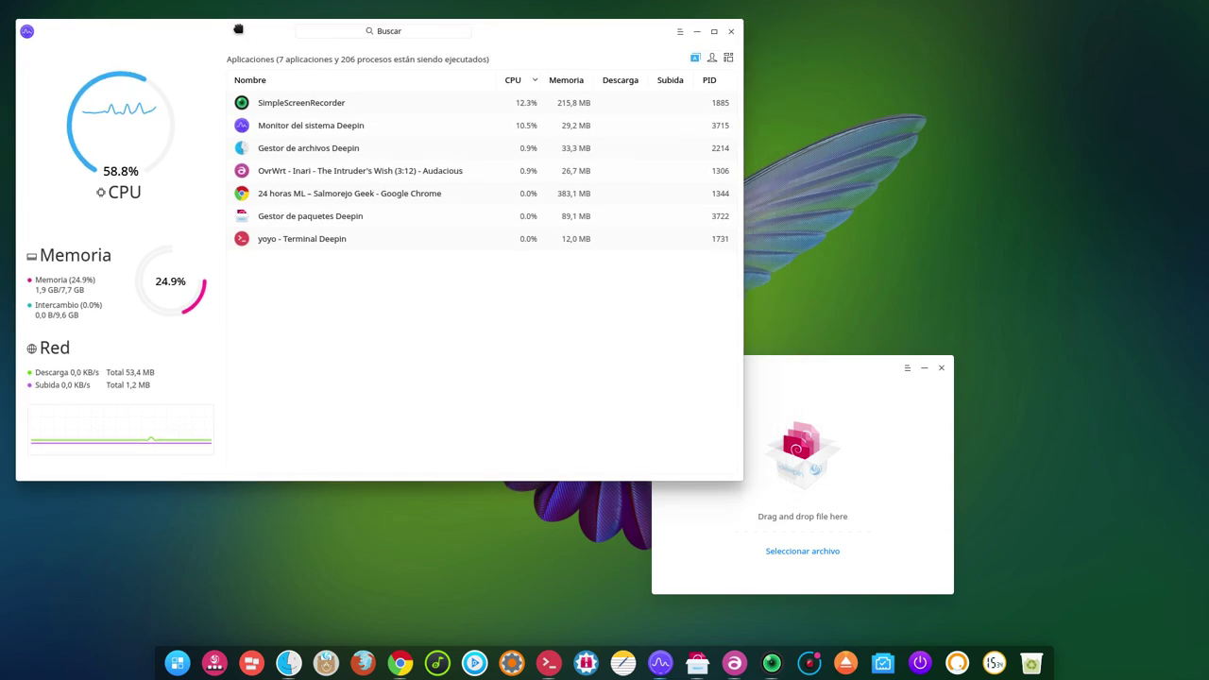
# - Narrow the System Monitor window and rearrange it and the Package Manager window so that they sit apart on the desktop
pyautogui.moveTo(737, 475); pyautogui.dragTo(639, 481)
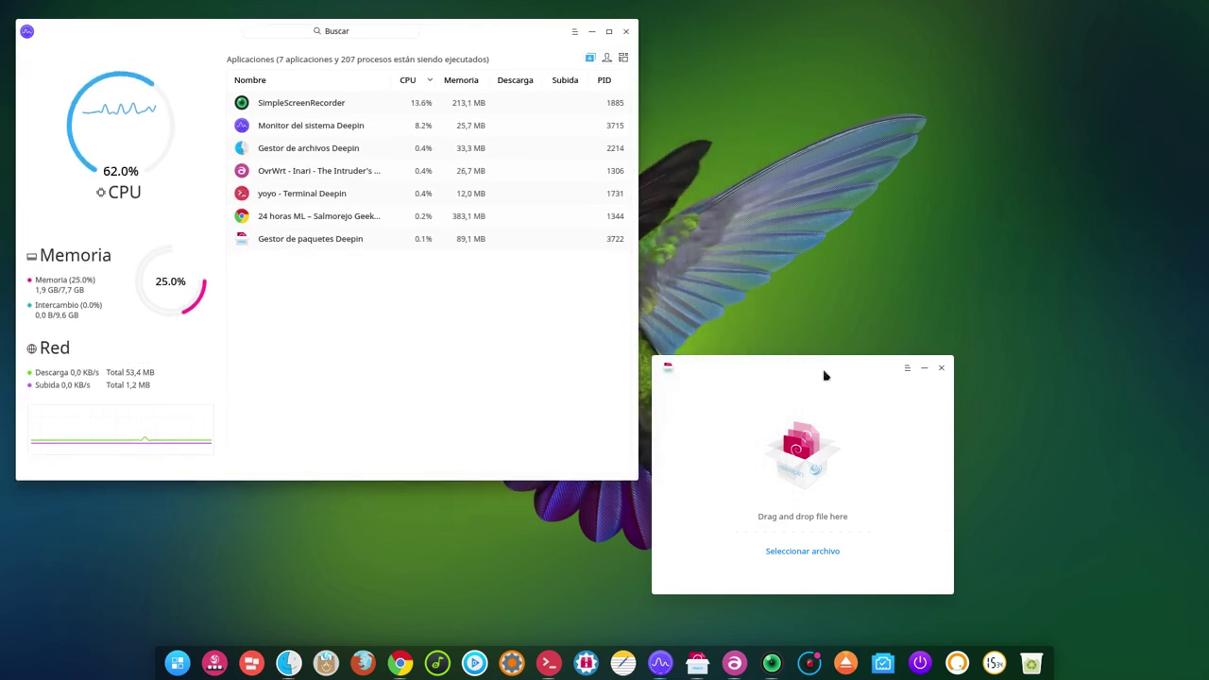
pyautogui.moveTo(822, 370); pyautogui.dragTo(1009, 362)
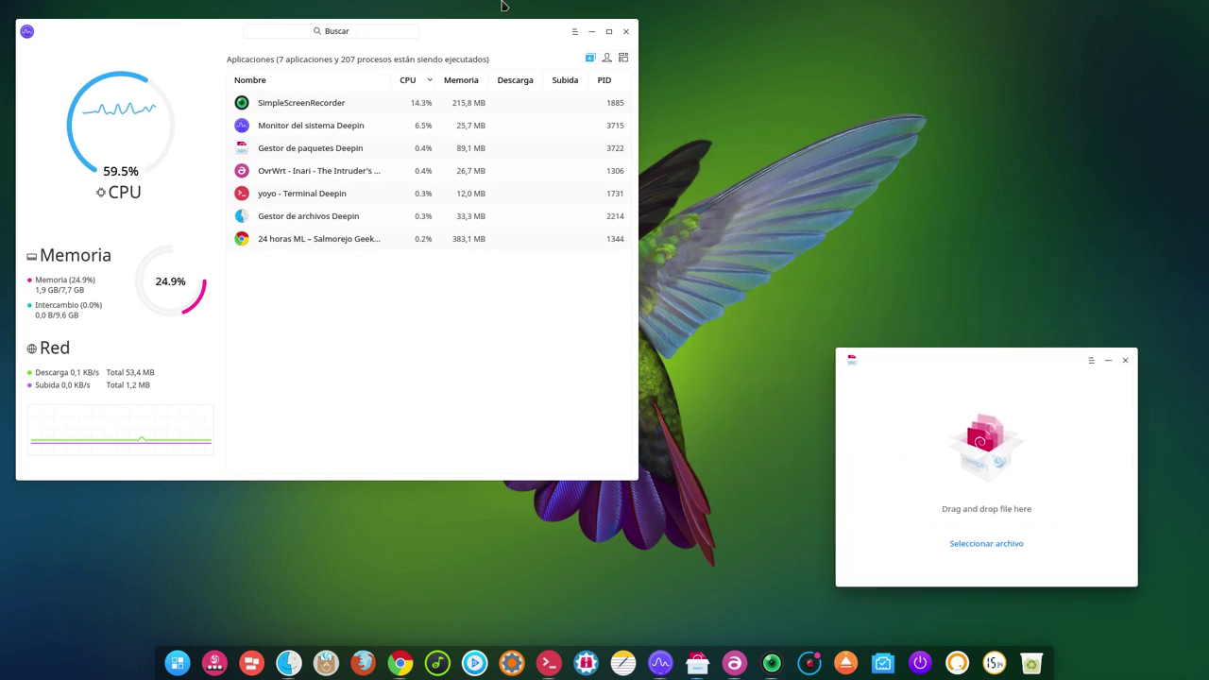
pyautogui.moveTo(136, 25); pyautogui.dragTo(152, 43)
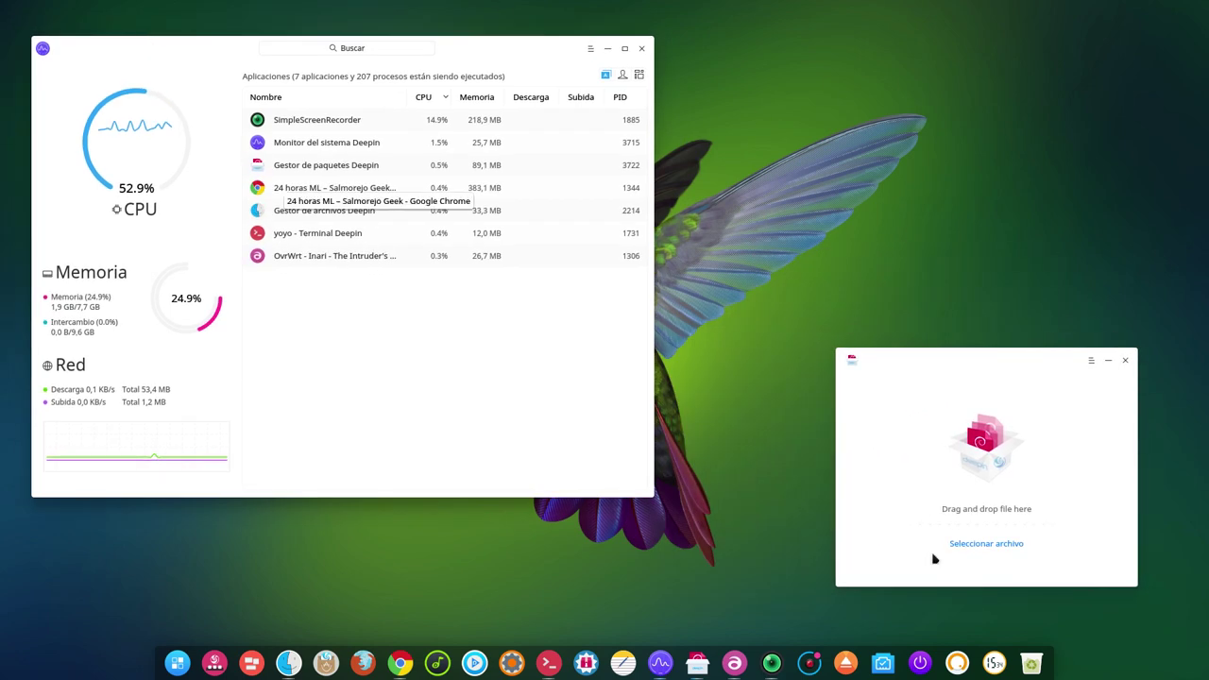
# - Reveal the control center, return from the theme page through all settings to its home page, and dismiss it
pyautogui.moveTo(1201, 672)
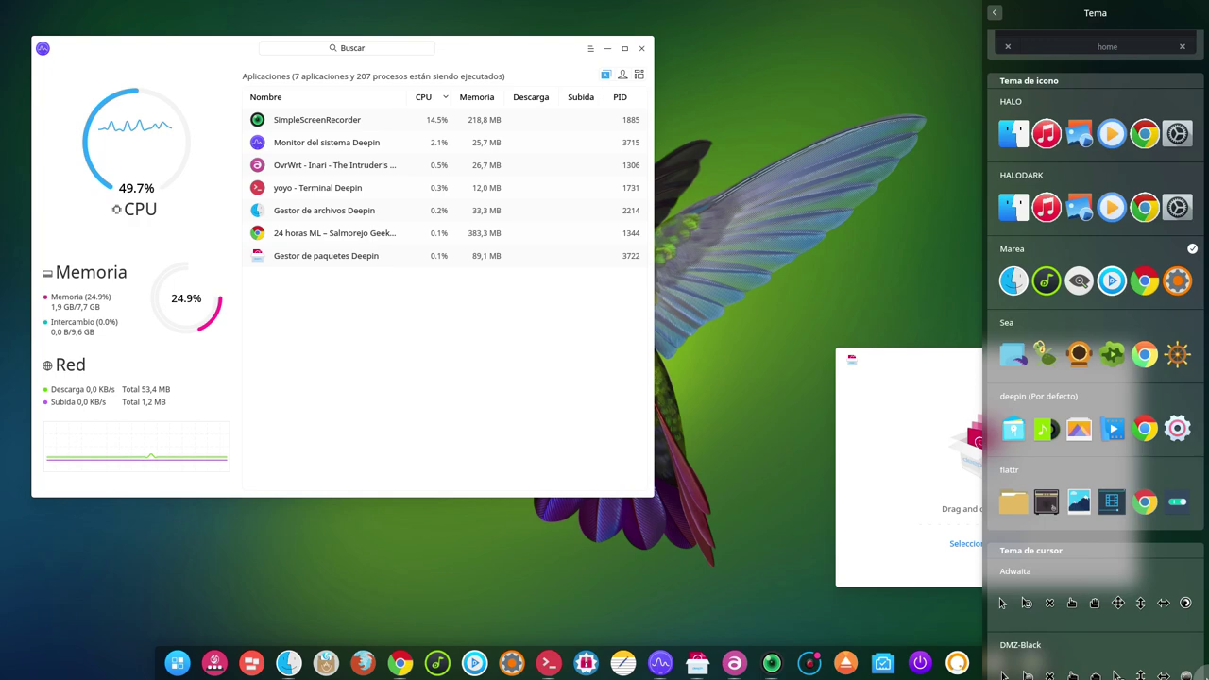
pyautogui.click(995, 15)
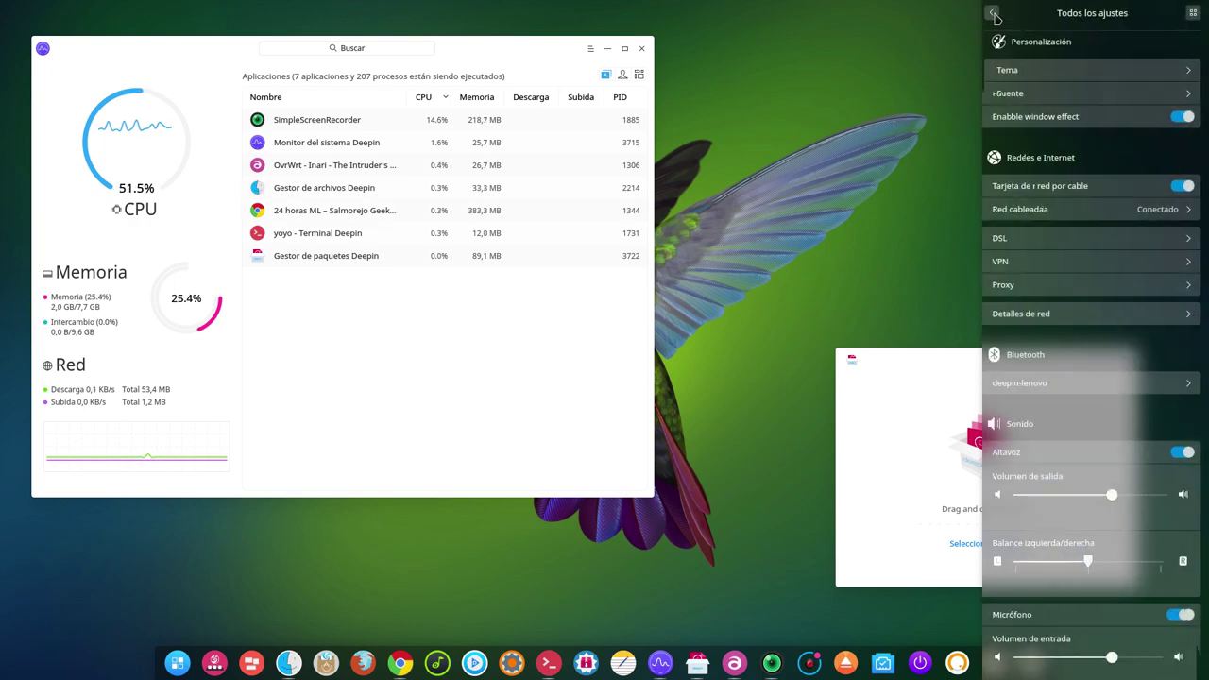
pyautogui.click(995, 14)
pyautogui.click(941, 30)
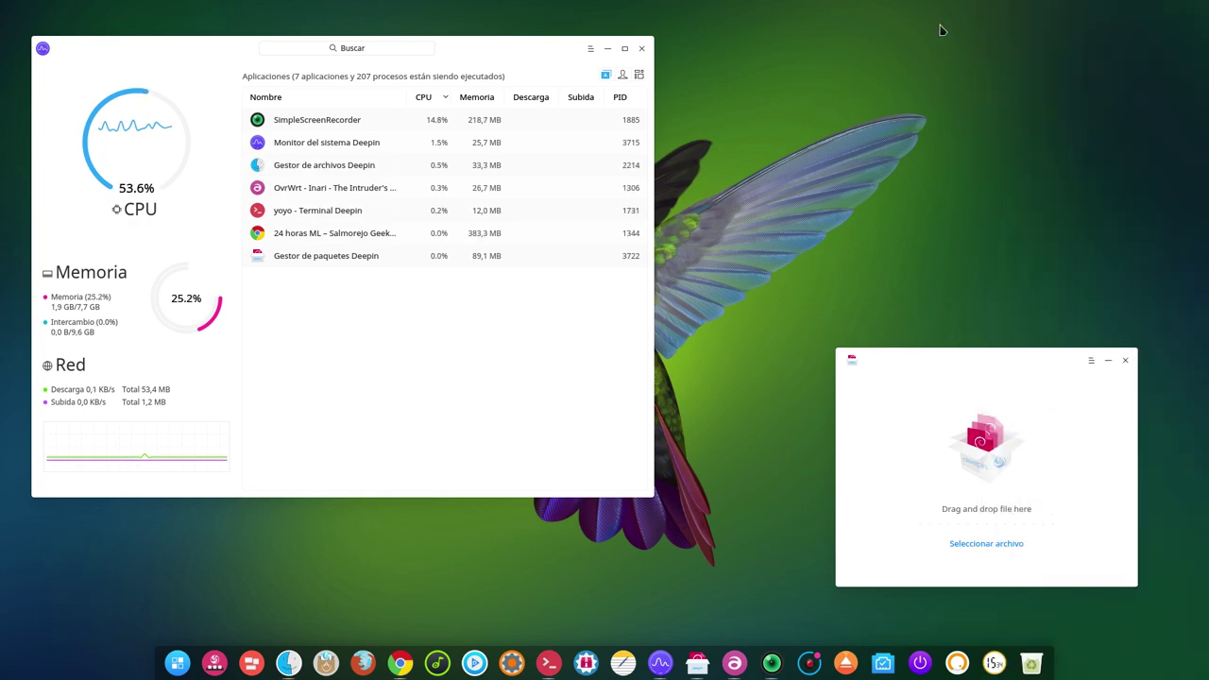
# - Shift the Package Manager window slightly closer to the System Monitor and take a screenshot of the whole desktop
pyautogui.moveTo(1201, 673)
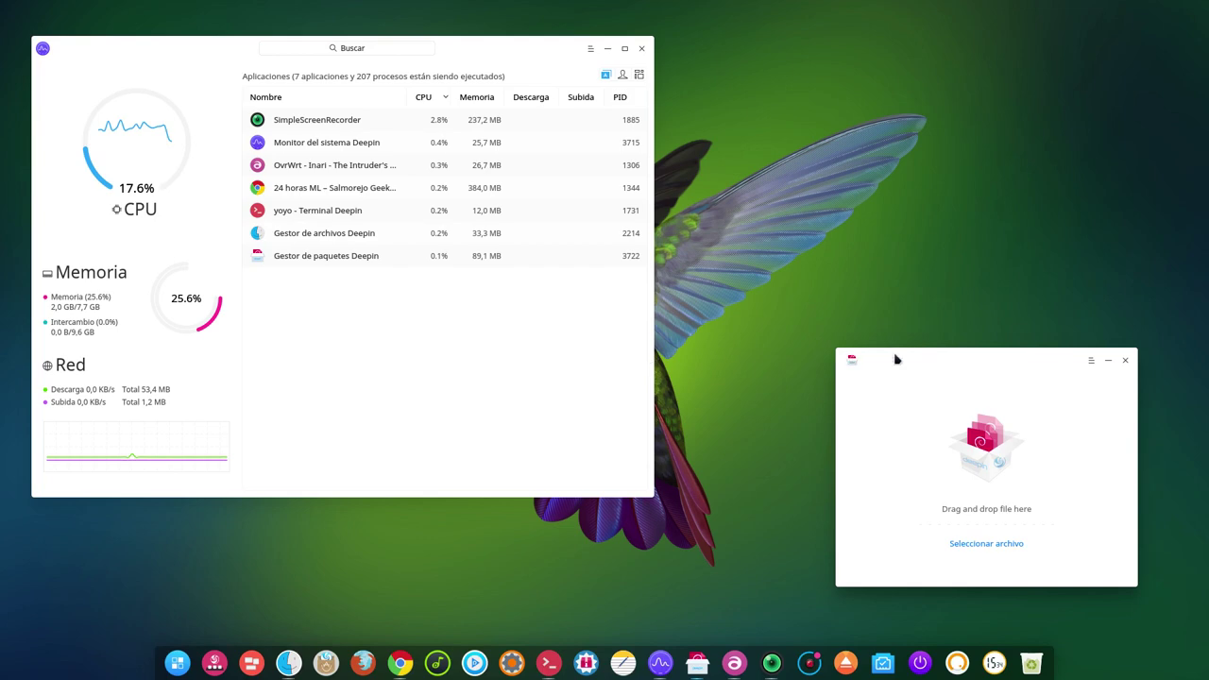
pyautogui.moveTo(897, 359); pyautogui.dragTo(871, 349)
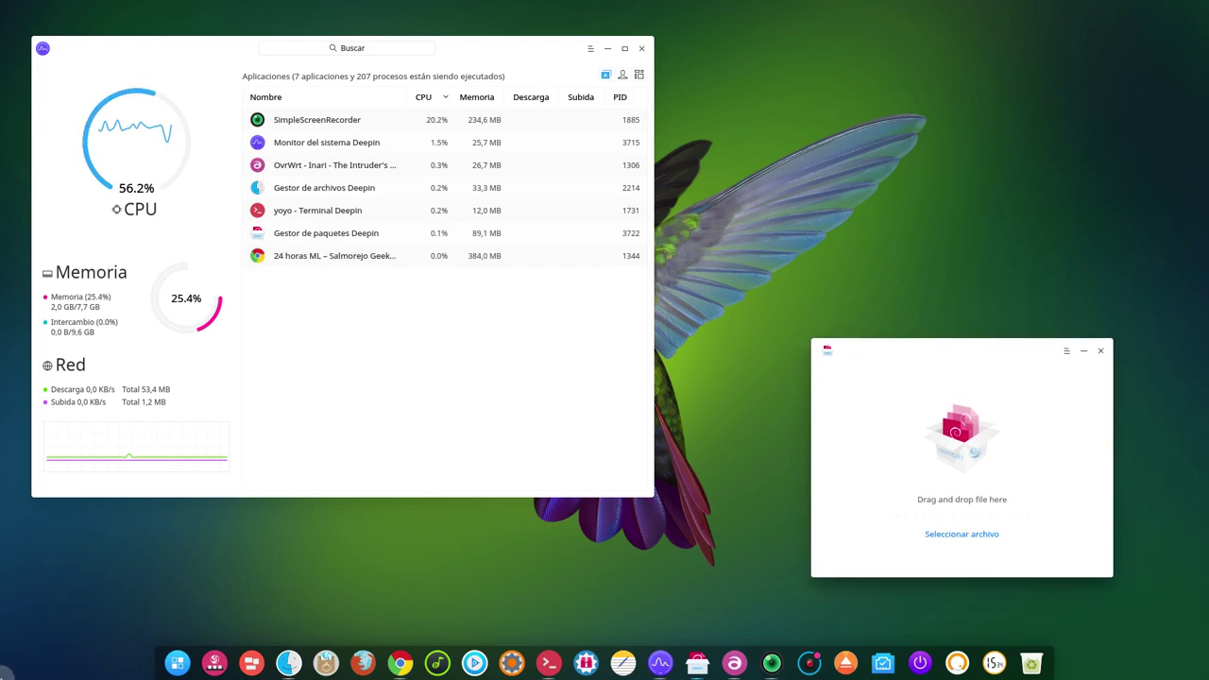
pyautogui.press('Print')
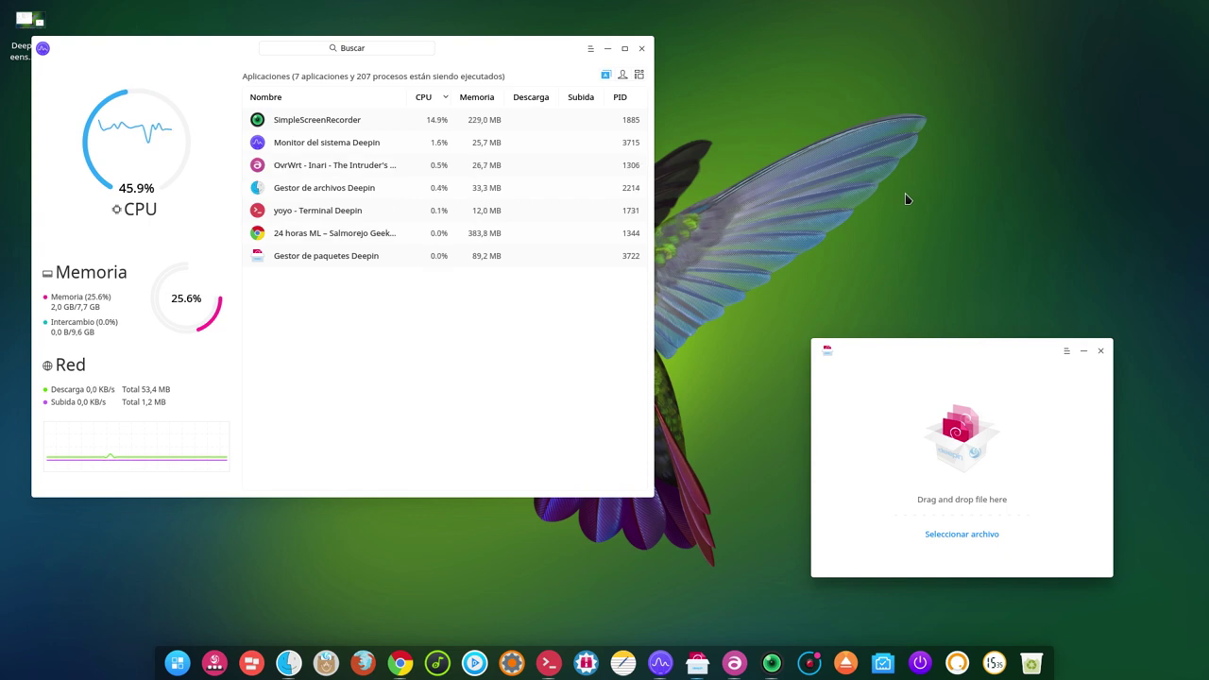
# - Bring up SimpleScreenRecorder, reposition its window, and close the Package Manager and System Monitor
pyautogui.click(771, 663)
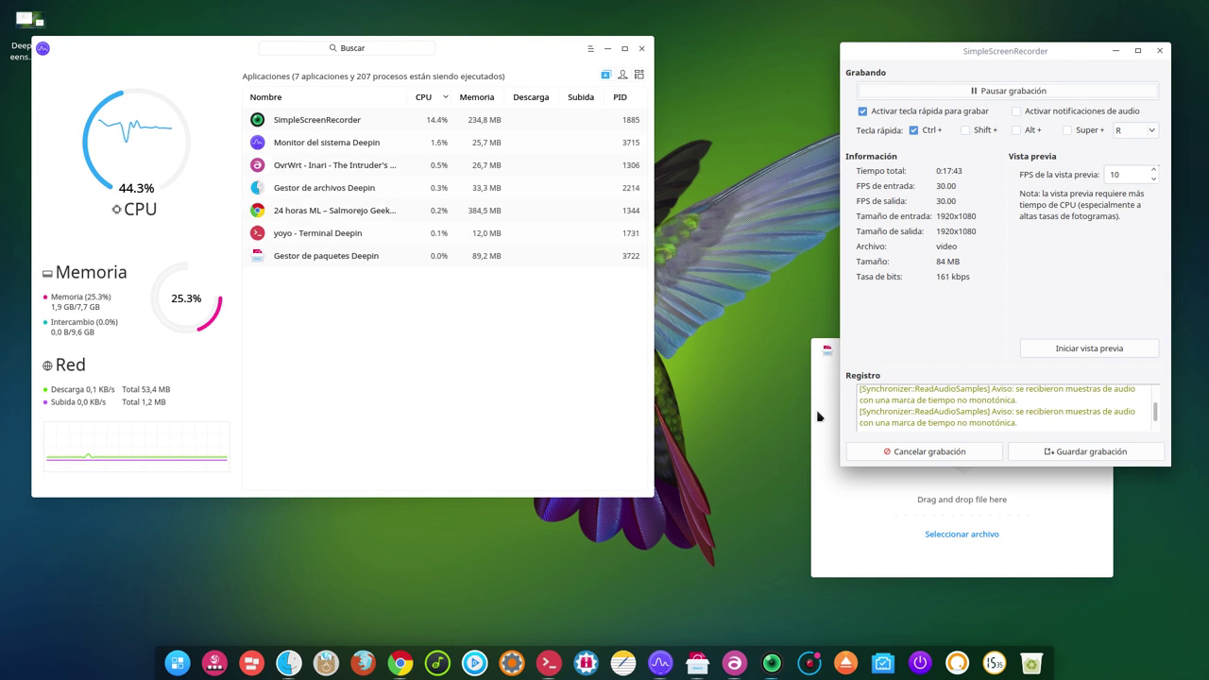
pyautogui.moveTo(998, 55); pyautogui.dragTo(867, 39)
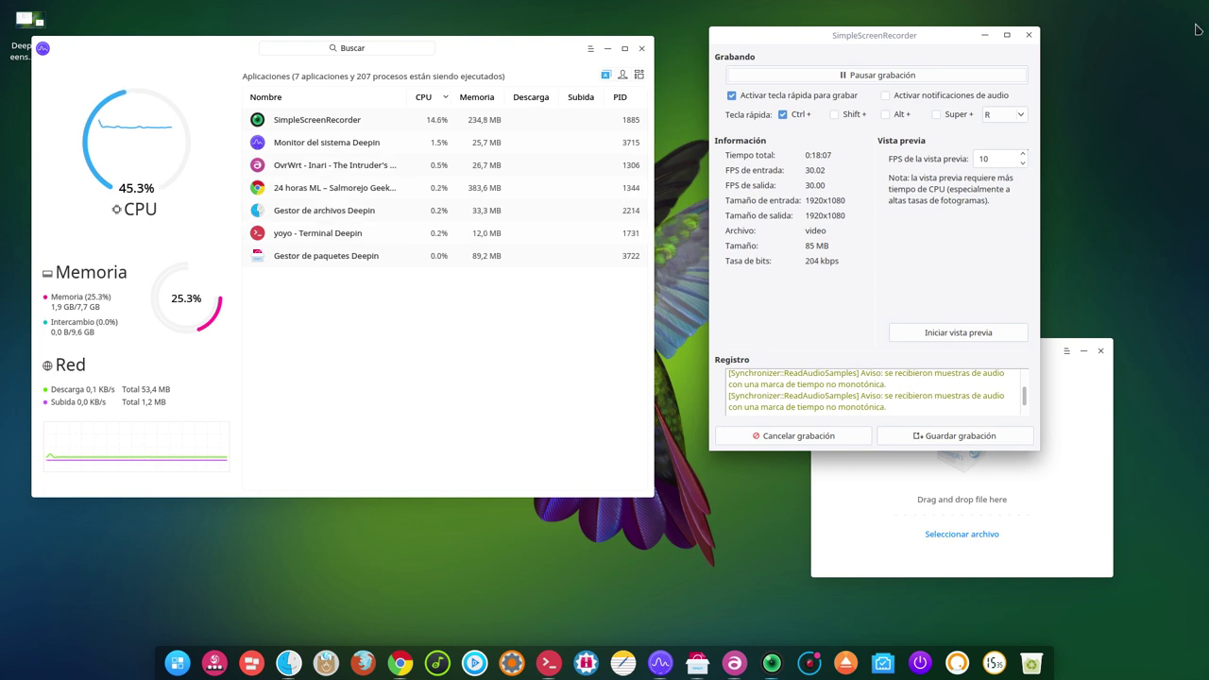
pyautogui.click(1052, 387)
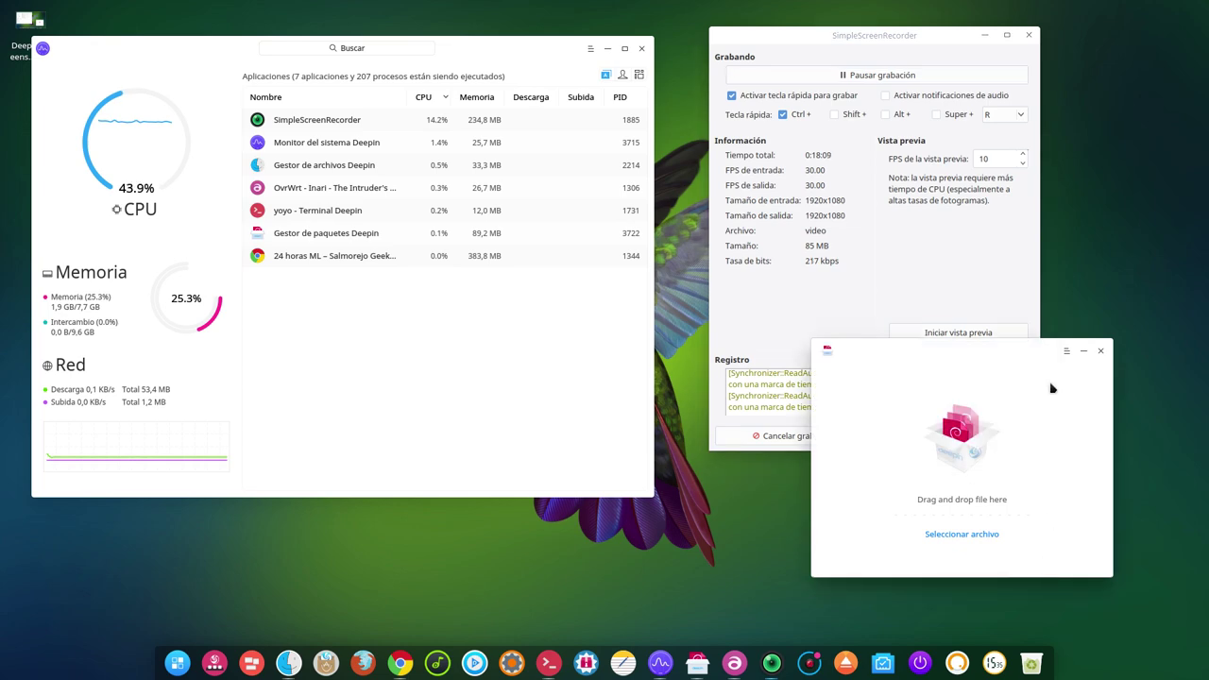
pyautogui.click(1100, 350)
pyautogui.click(642, 47)
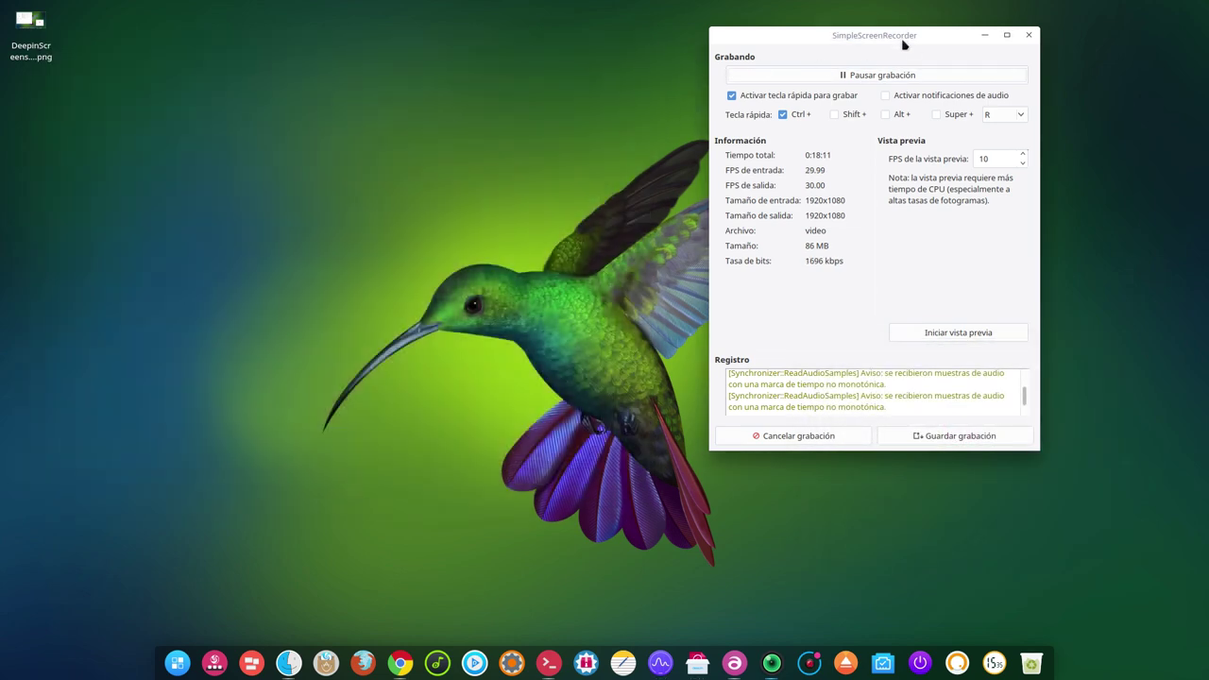
pyautogui.moveTo(922, 35); pyautogui.dragTo(1034, 42)
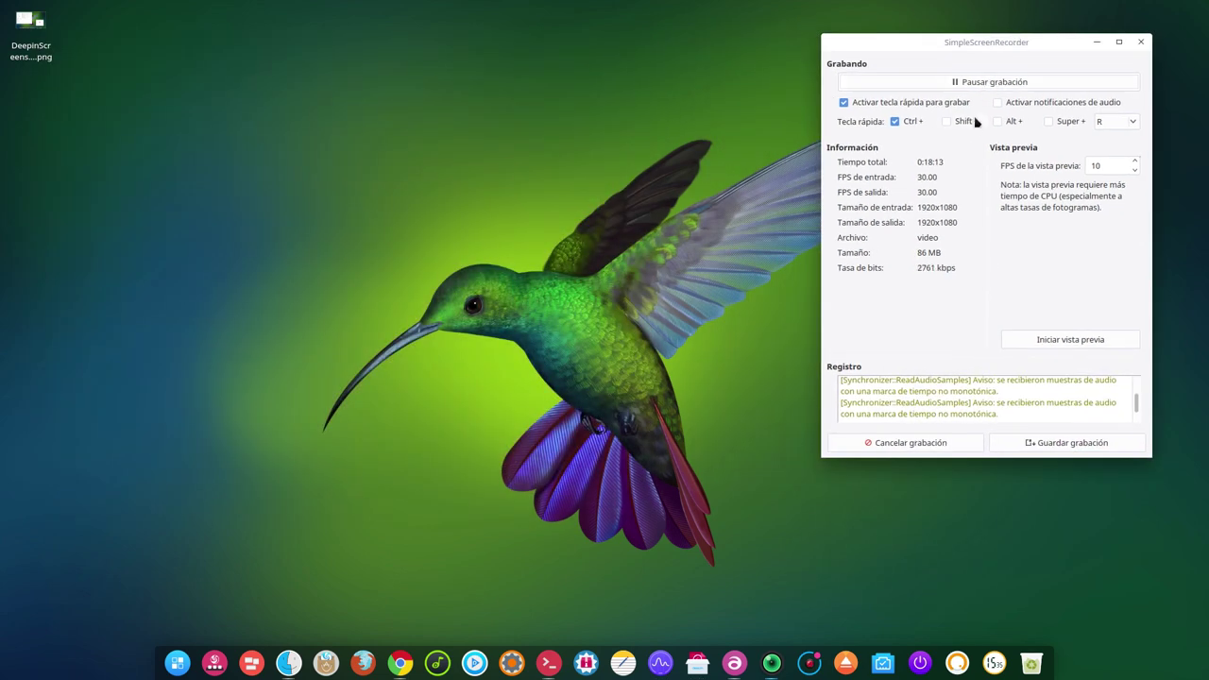